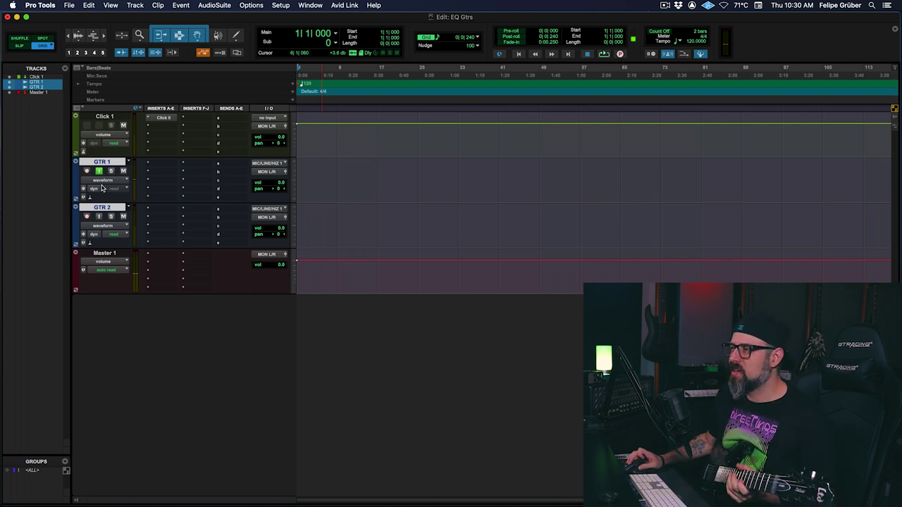
Step: Recall the "Nameless + Apocalipsys" insert preset on GTR 1 and give GTR 2 the same inserts
click(162, 165)
mouse_move(184, 180)
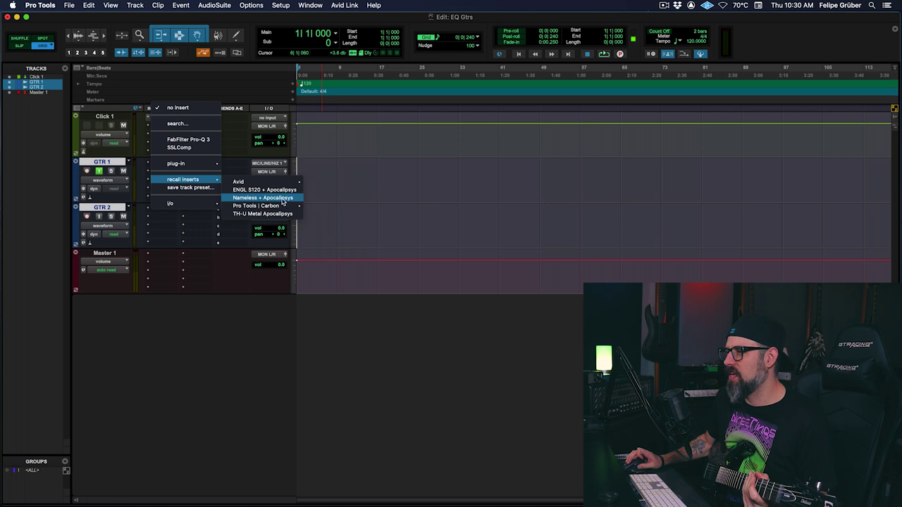
click(262, 198)
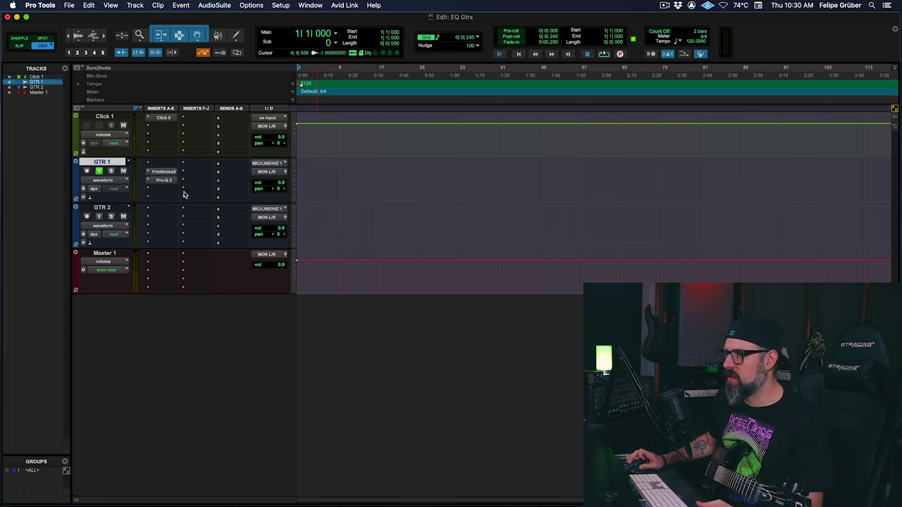
drag(162, 173, 163, 218)
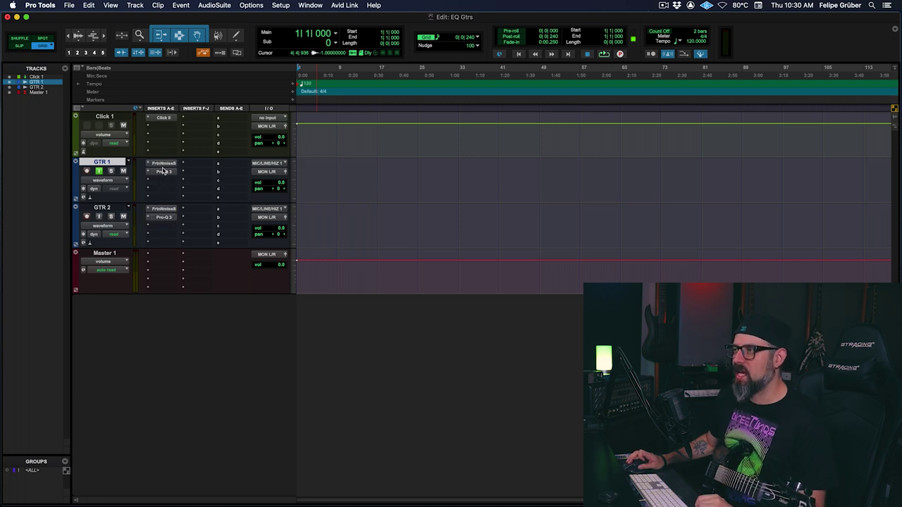
Step: Check the high-cut band in GTR 1's Pro-Q 3 and close the plug-in
click(163, 172)
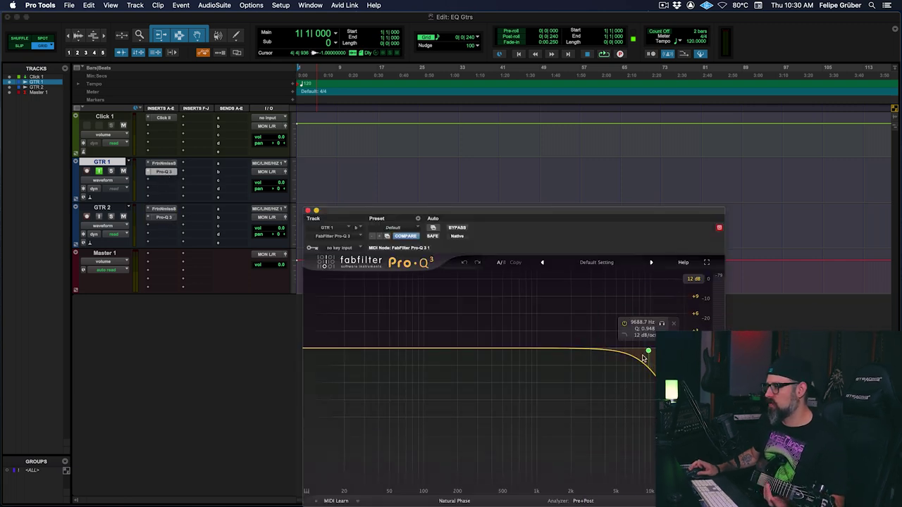
click(648, 352)
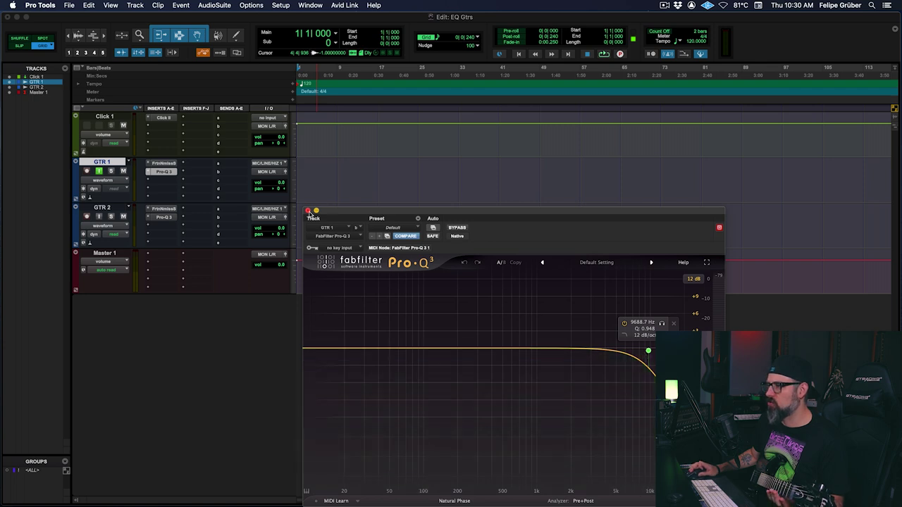
click(307, 211)
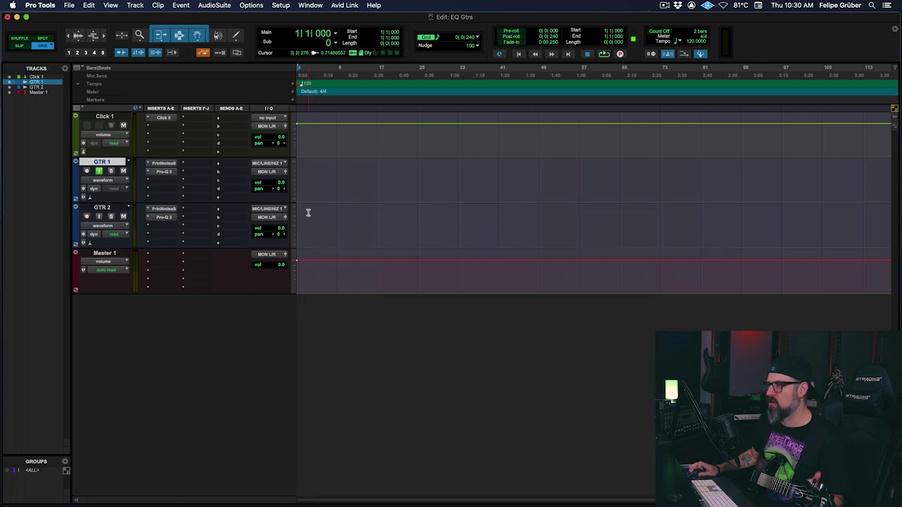
Step: Remove the Pro-Q 3 insert from both GTR 1 and GTR 2
click(149, 174)
click(177, 118)
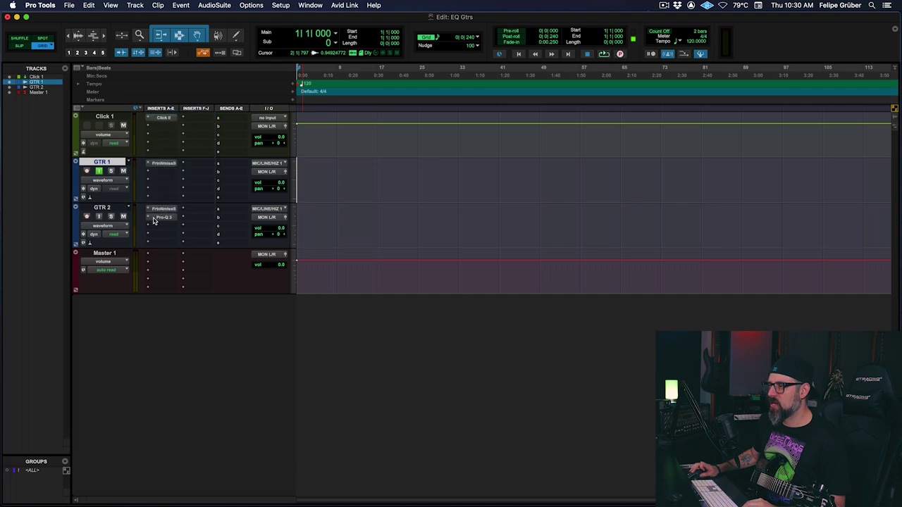
click(149, 218)
click(162, 164)
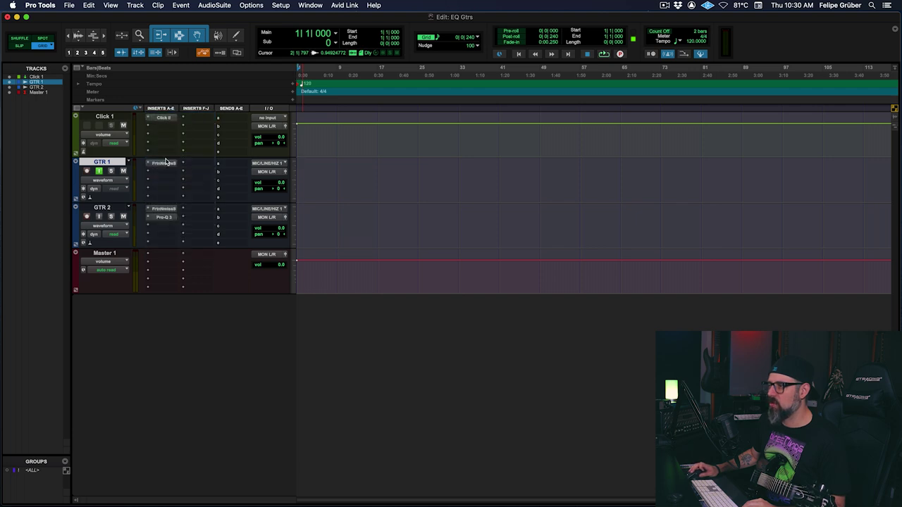
Step: Examine the cabinet impulse responses available for both microphones in GTR 1's Fortin Nameless Suite and close the plug-in
click(163, 165)
drag(558, 118, 471, 60)
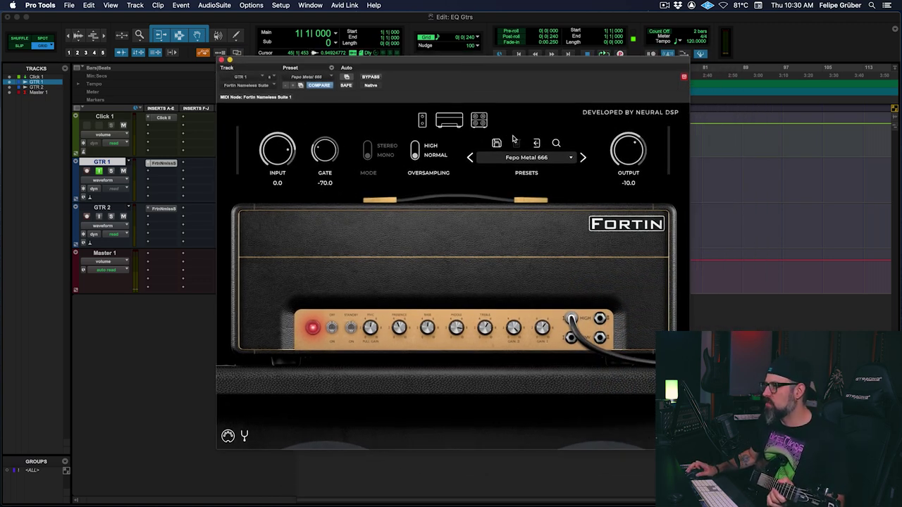
click(479, 120)
click(259, 210)
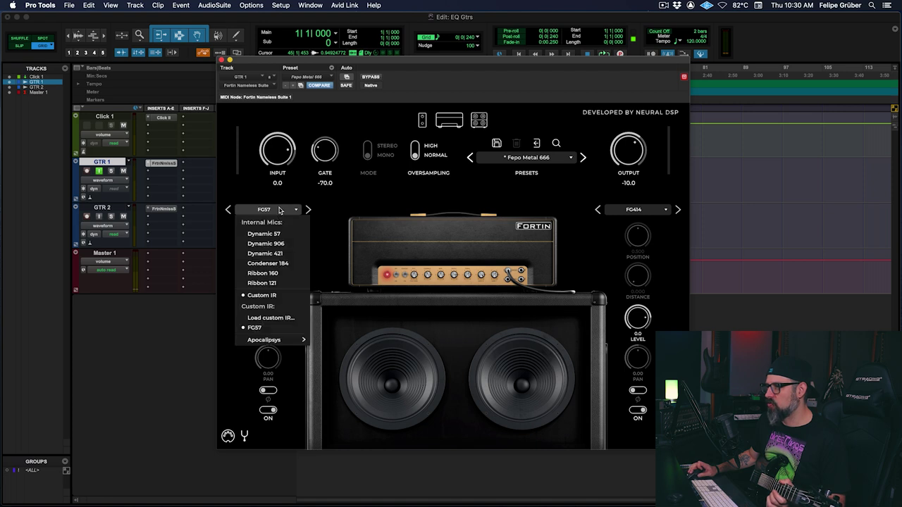
mouse_move(275, 339)
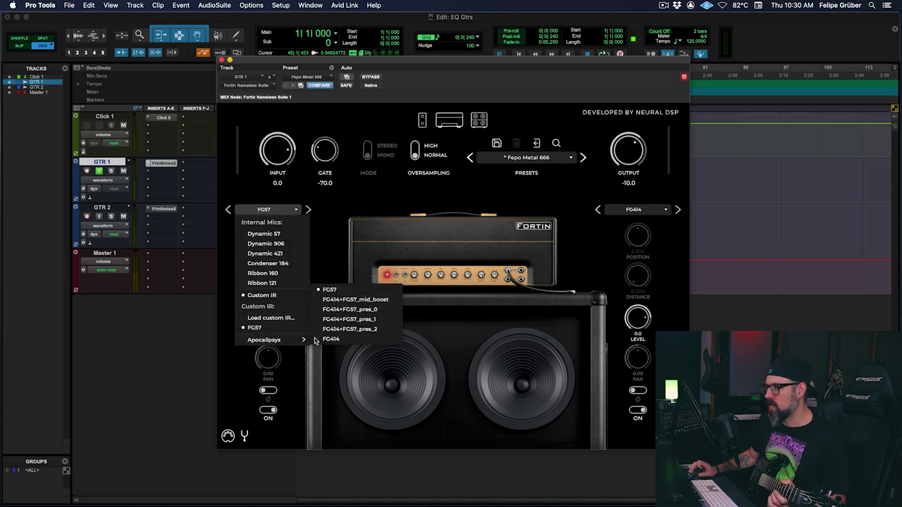
click(349, 392)
click(634, 210)
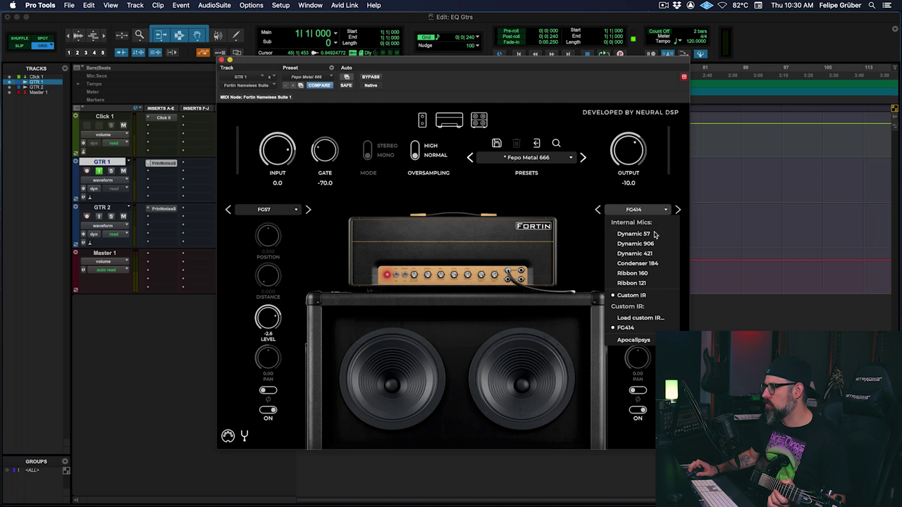
mouse_move(634, 340)
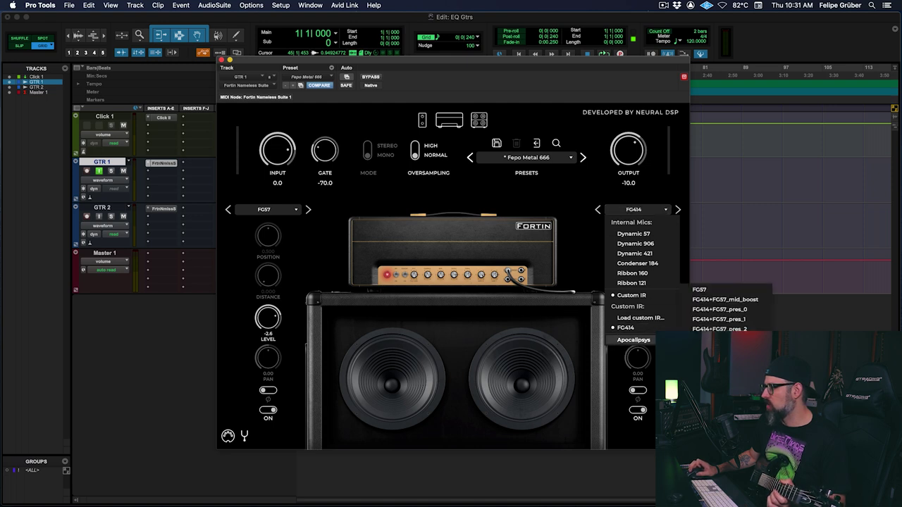
click(275, 210)
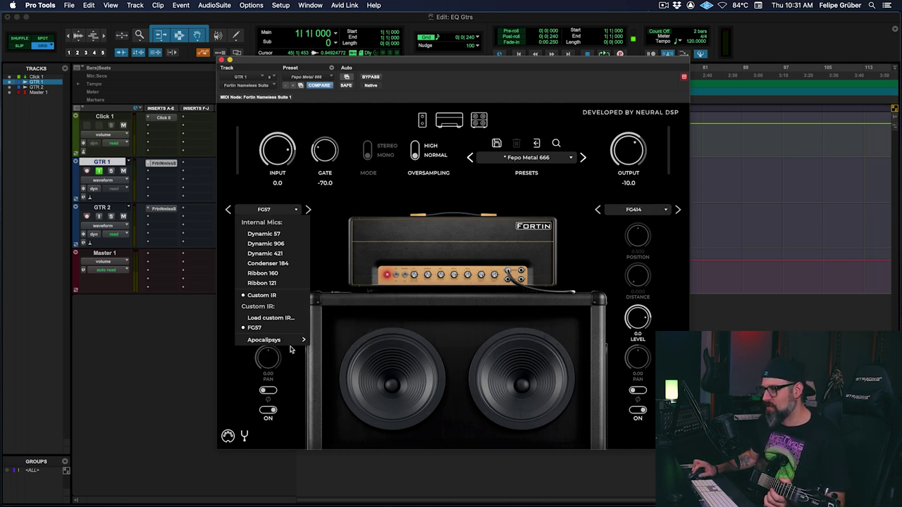
mouse_move(285, 341)
click(241, 393)
click(223, 59)
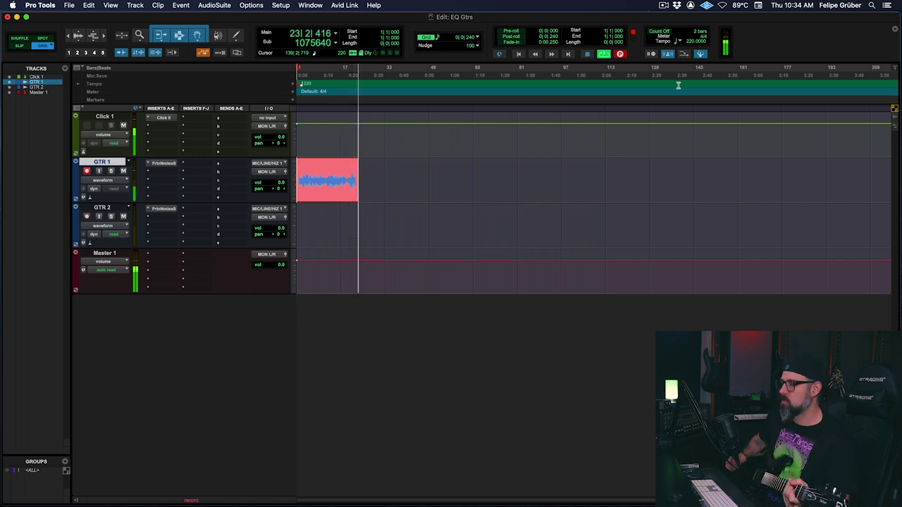
Step: Stop the recording on GTR 1 and record-arm GTR 2
key(space)
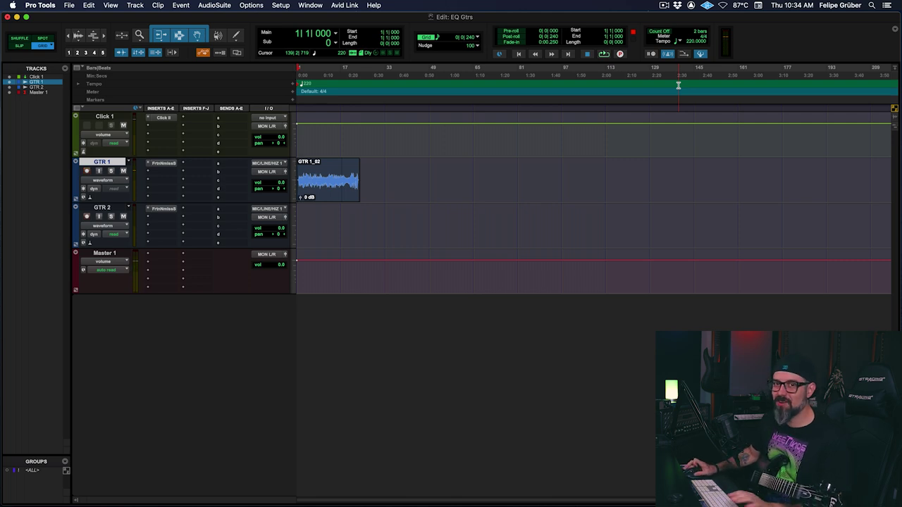
click(87, 216)
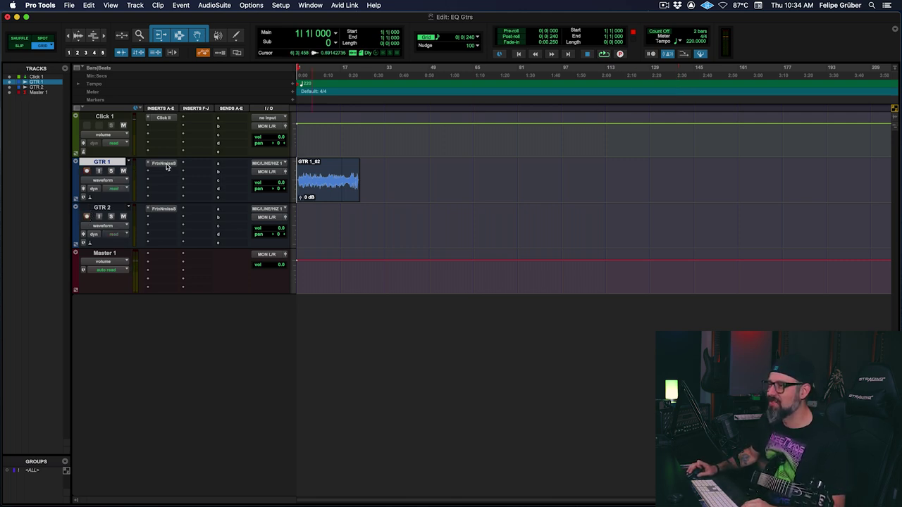
Step: Pan GTR 1 fully left and GTR 2 fully right, leaving GTR 1 unmuted
click(124, 171)
key(super+bracketright)
key(super+bracketright)
key(super+bracketright)
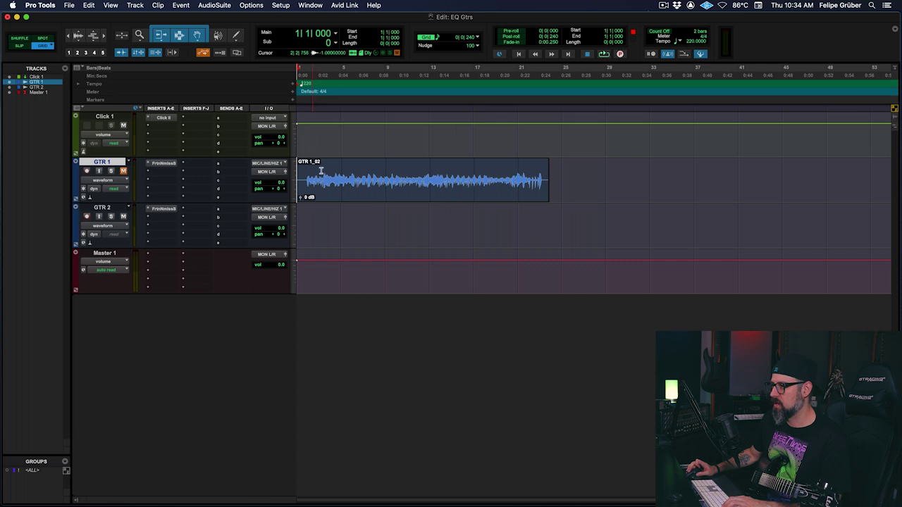
drag(280, 185, 282, 166)
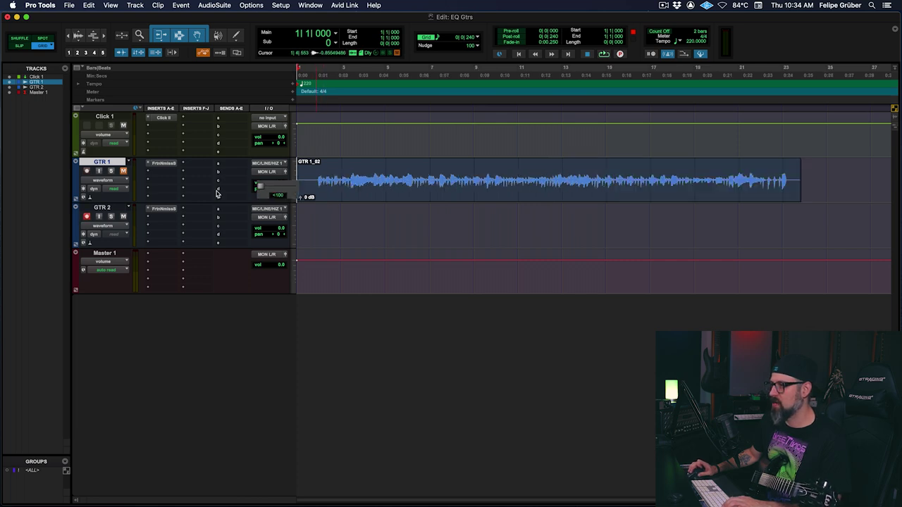
click(125, 172)
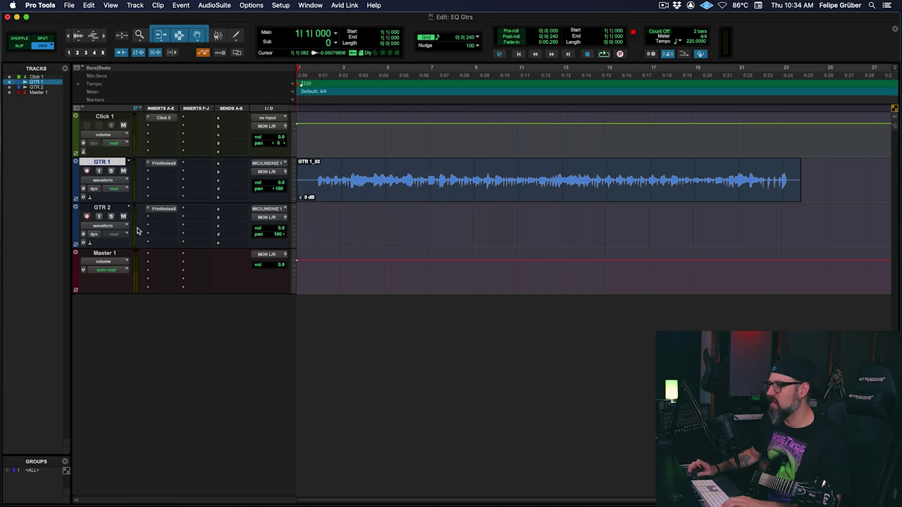
Step: Record the second guitar take on GTR 2 from the start, discarding the false start
key(super+space)
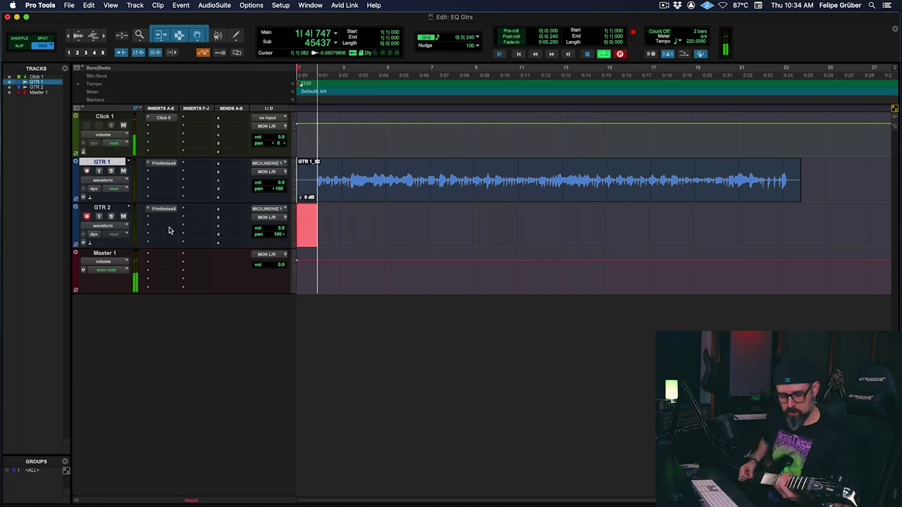
key(super+period)
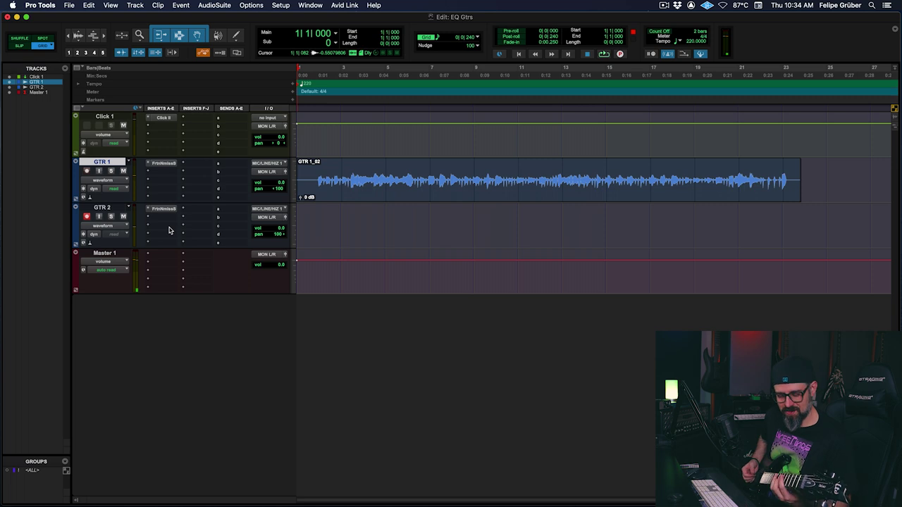
key(super+space)
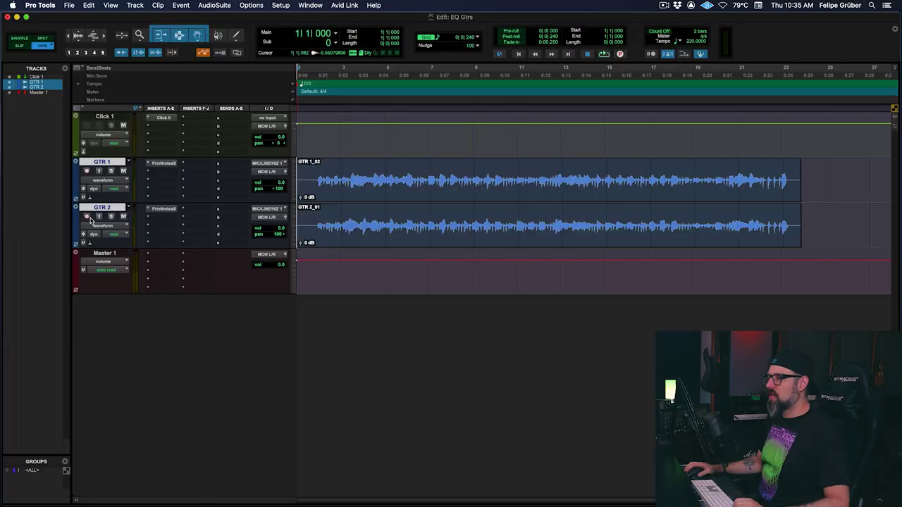
Step: Play back both guitar takes together from 1|4|000
click(313, 163)
key(super+bracketright)
key(super+bracketright)
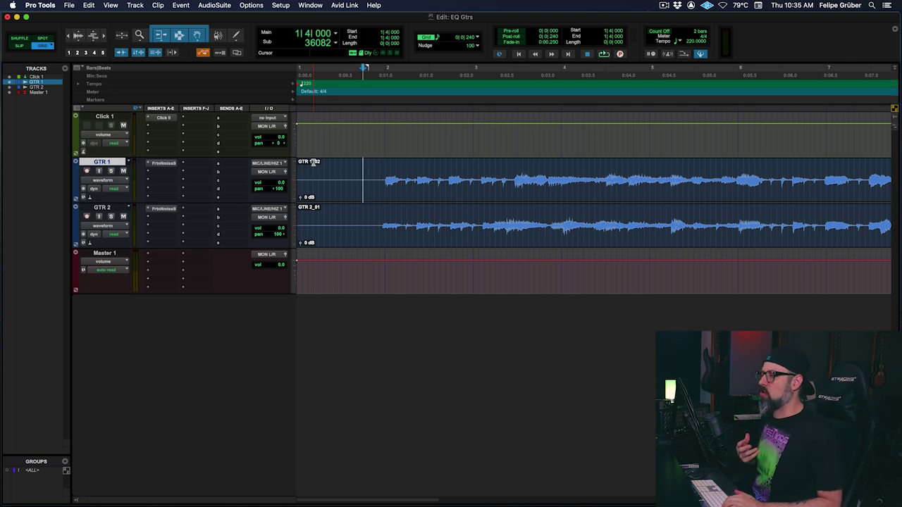
key(space)
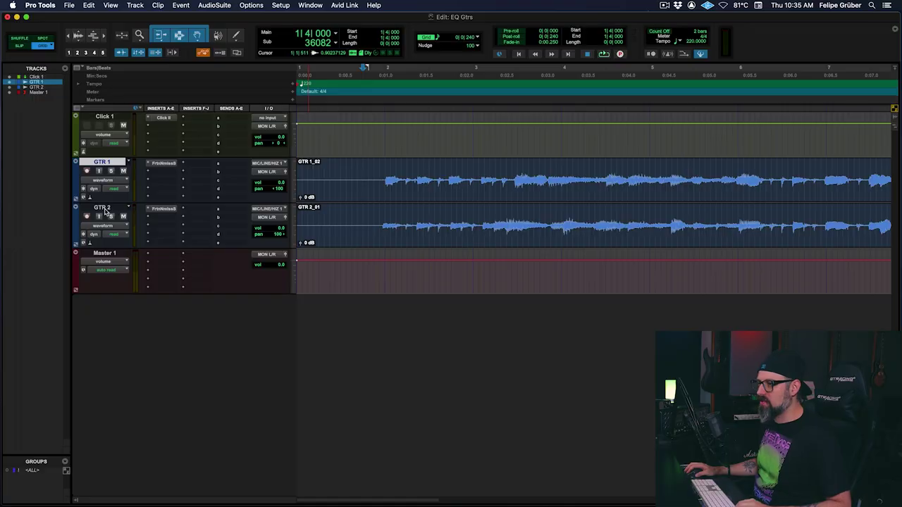
Step: Route GTR 1 and GTR 2 to a new stereo Aux Input named GTRS and place it below GTR 2
shift+click(102, 208)
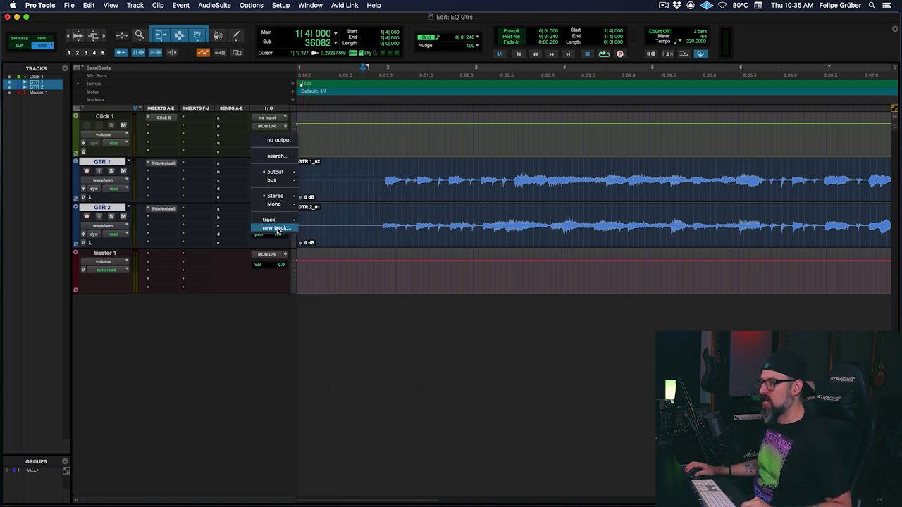
key(super+shift+n)
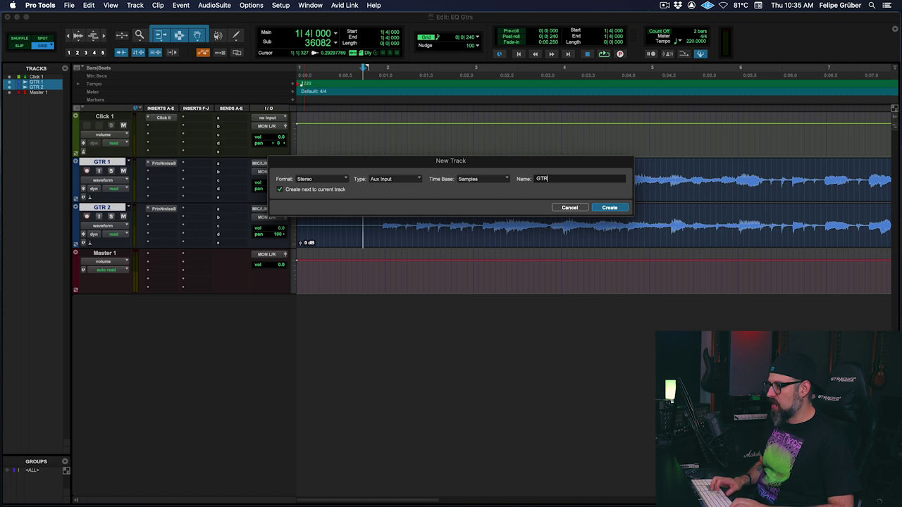
key(Return)
click(116, 215)
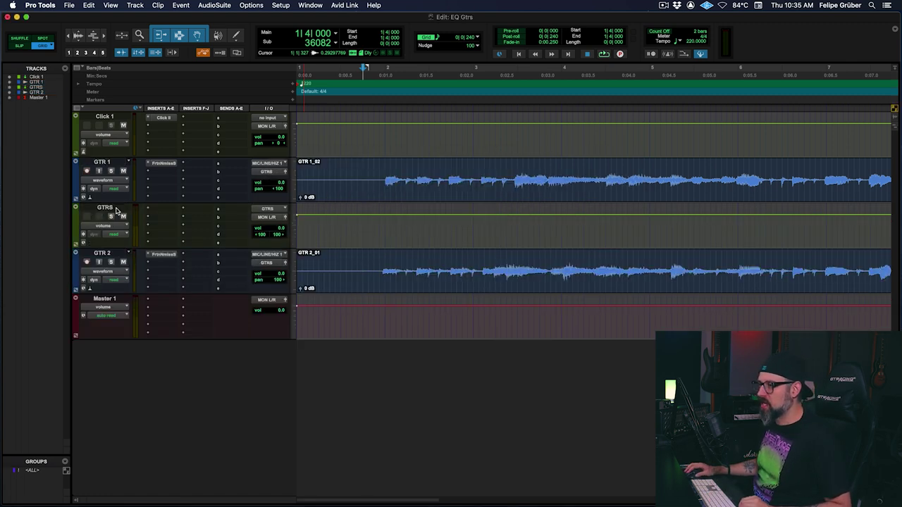
drag(117, 213, 122, 285)
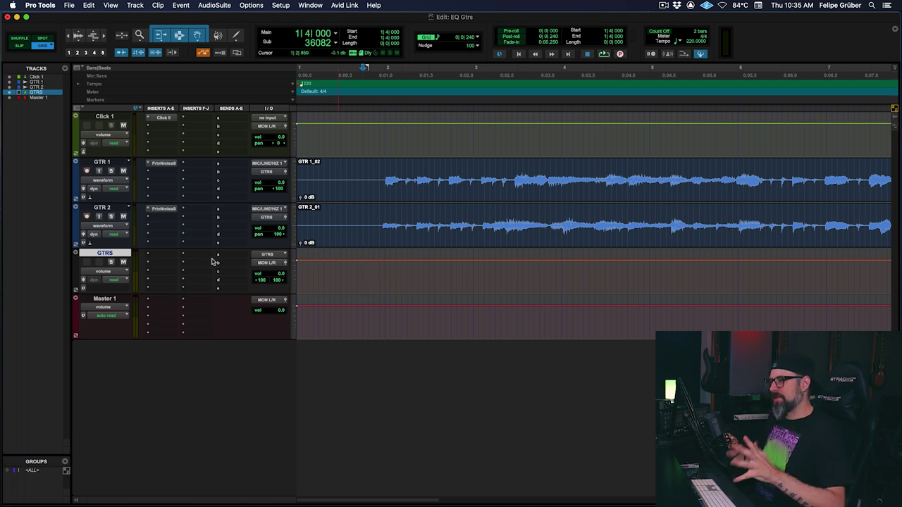
Step: Insert FabFilter Pro-Q 3 on the GTRS track and play the guitars briefly to view their spectrum
click(161, 259)
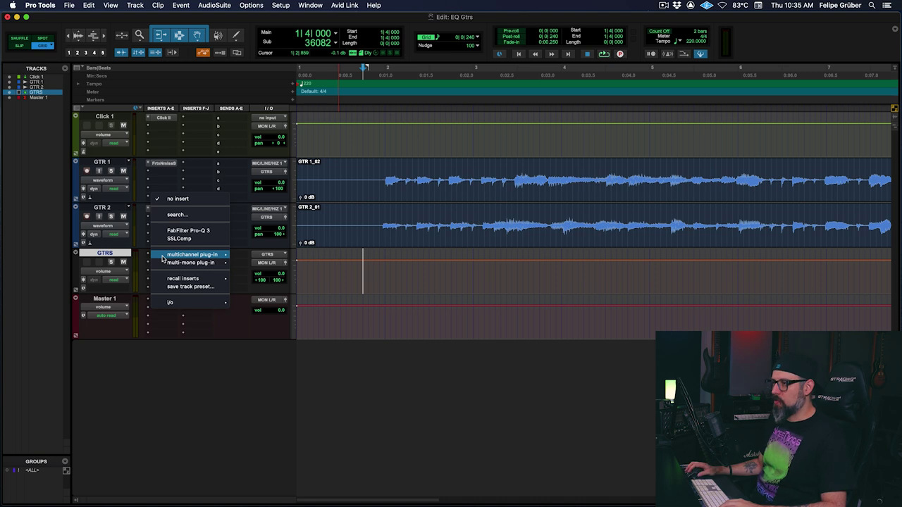
click(195, 231)
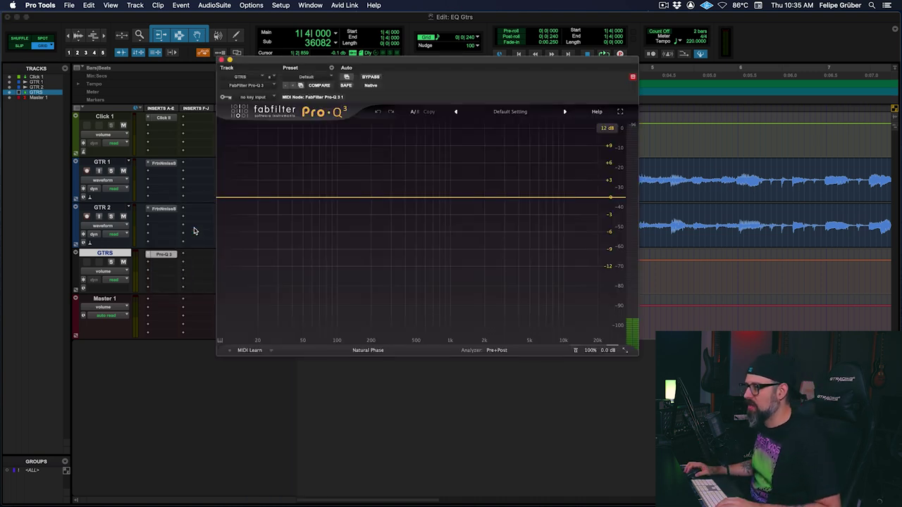
key(space)
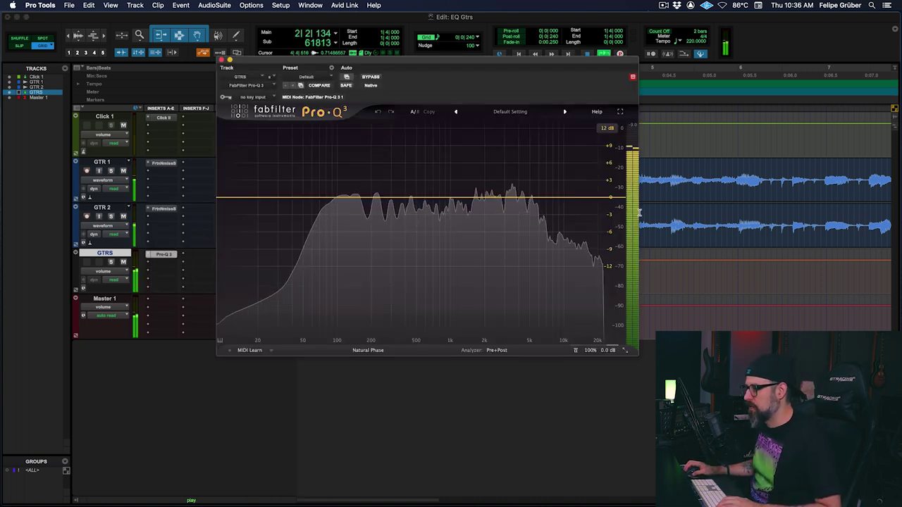
key(space)
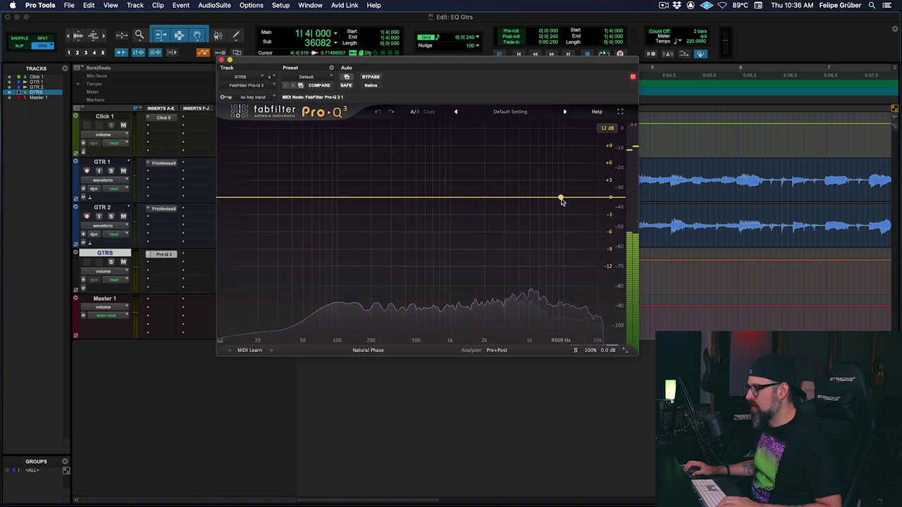
Step: Add a 12 dB/oct high-cut band at about 9.9 kHz in the GTRS equalizer and play the guitars through it
click(612, 199)
drag(612, 198, 564, 197)
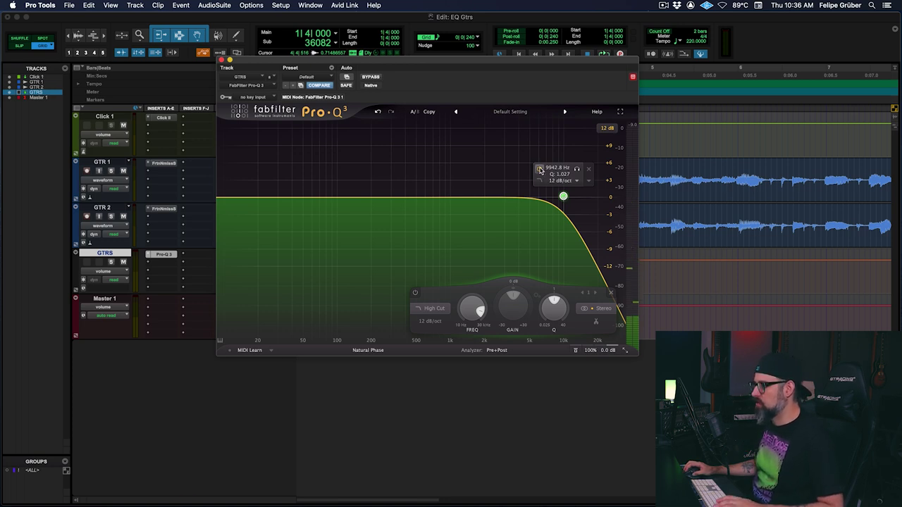
key(space)
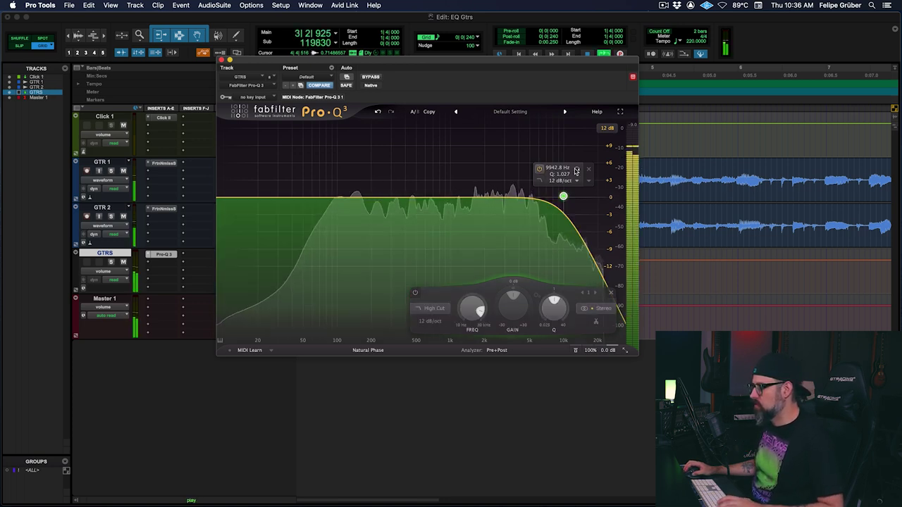
Step: Sweep the 12 dB/oct high-cut band in solo, settle it at about 9.3 kHz and play the guitars through it
scroll(563, 170, down, 3)
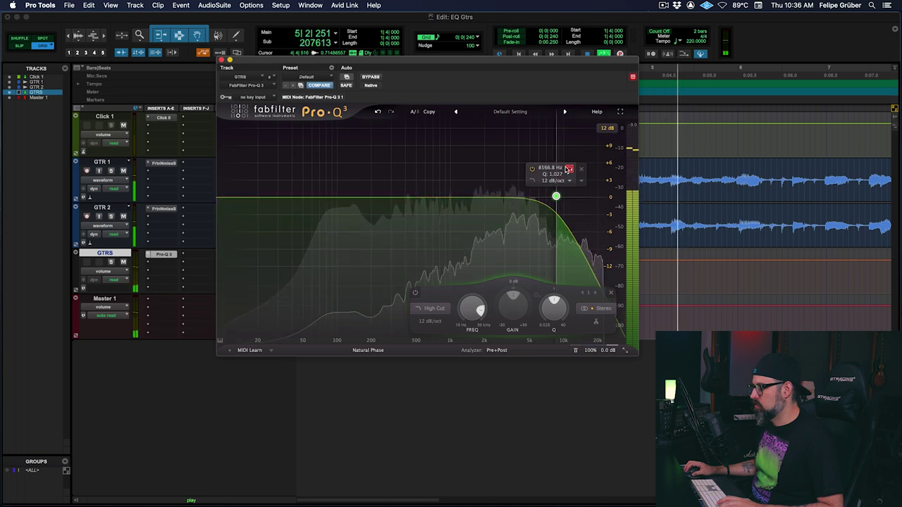
scroll(569, 170, up, 2)
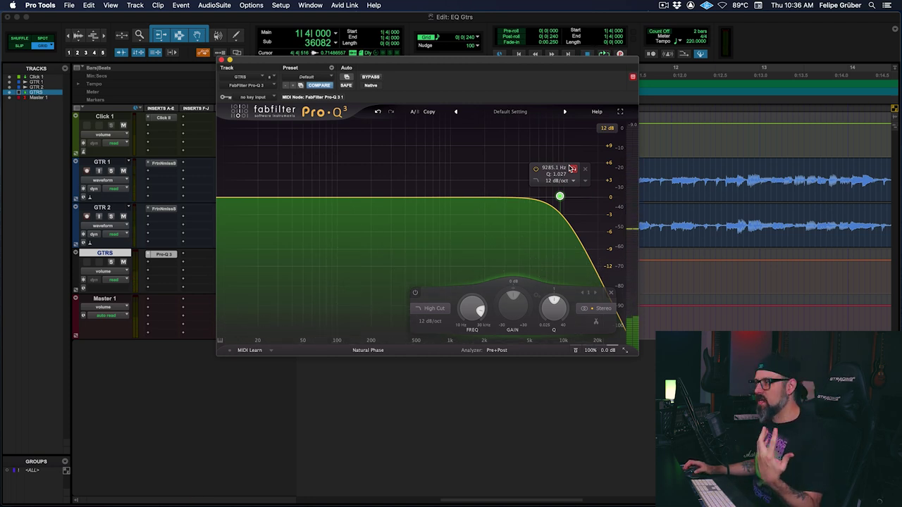
key(space)
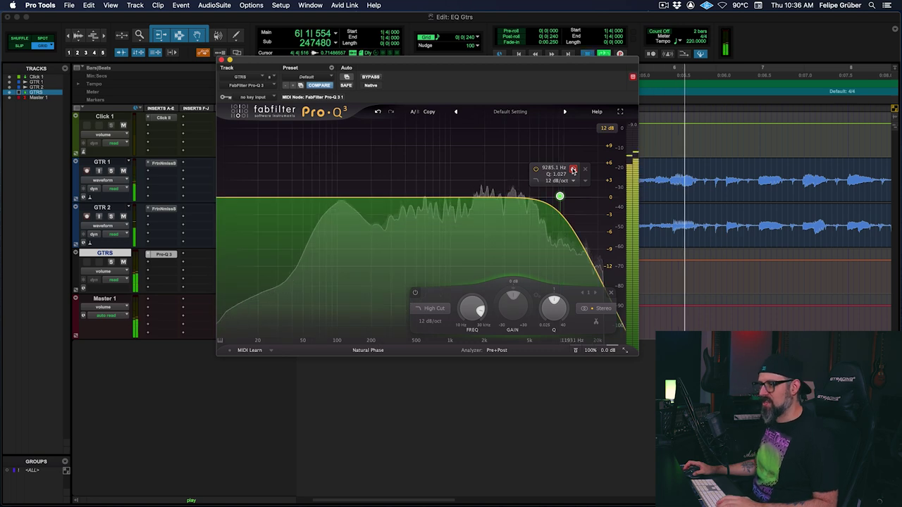
key(space)
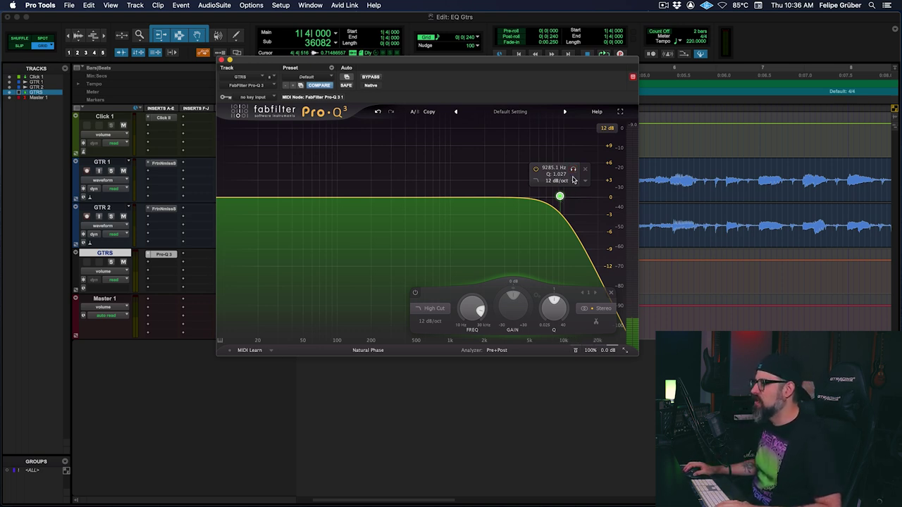
Step: Set the high-cut slope to 24 dB/oct, sweep its frequency in solo during playback and settle it at about 9.9 kHz
key(space)
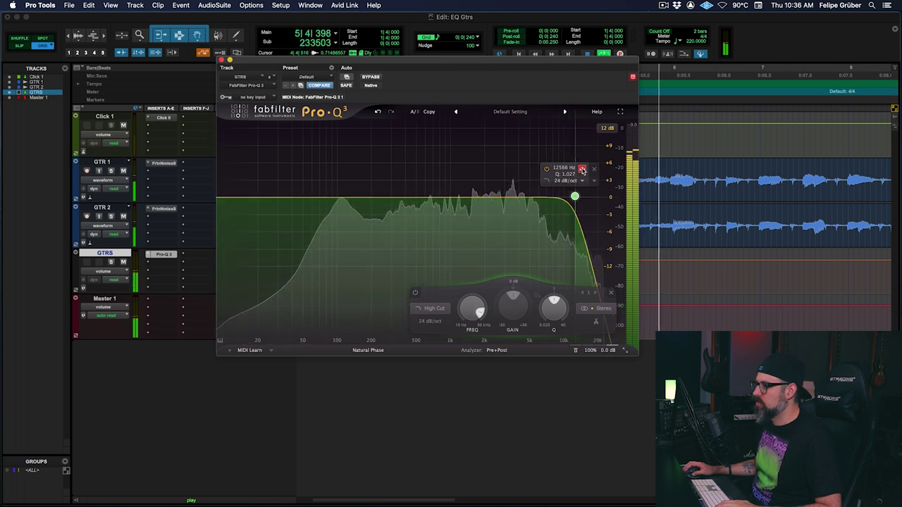
drag(577, 172, 549, 174)
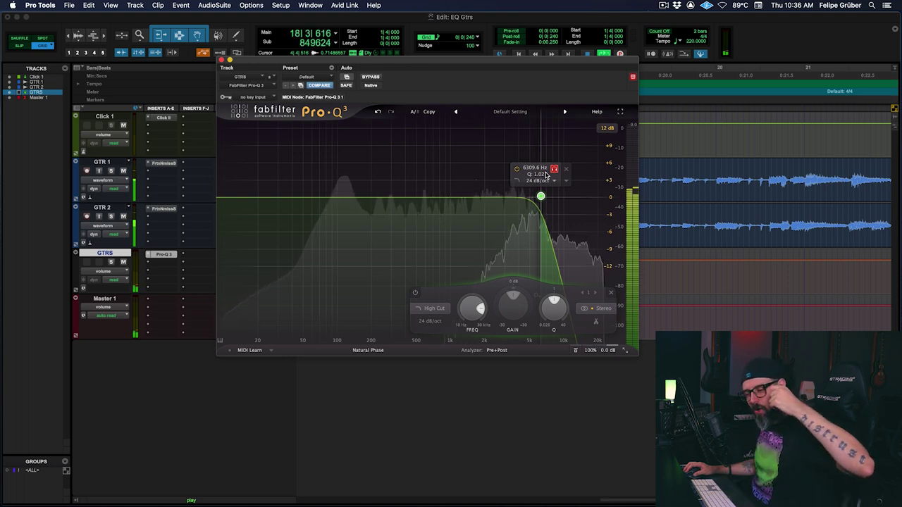
drag(546, 174, 568, 172)
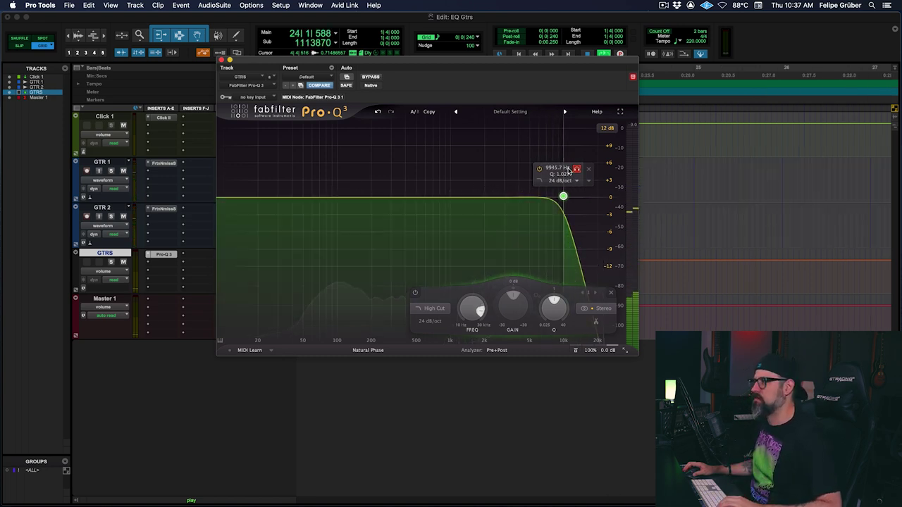
key(space)
Step: Select the GTR 1 passage from 2|1|000 to 23|1|000 and start playing it with the equalizer in view
key(space)
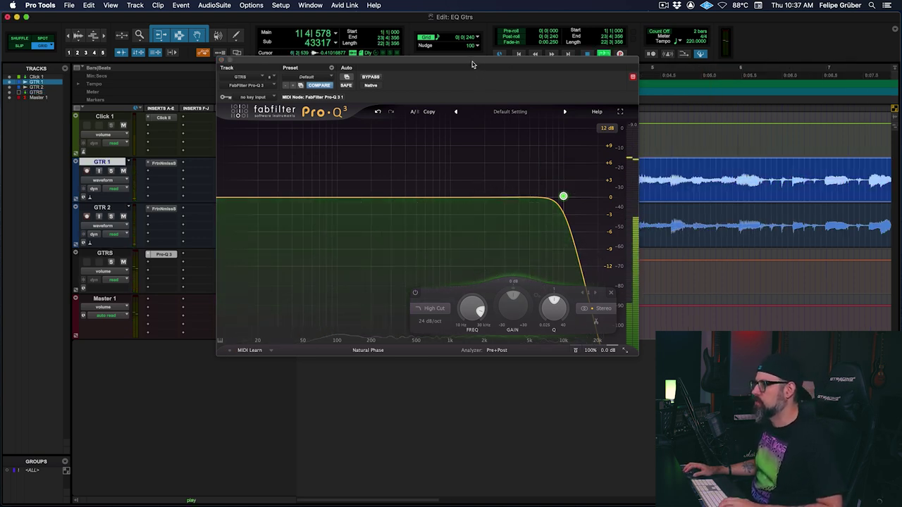
drag(493, 59, 685, 229)
key(space)
shift+click(382, 185)
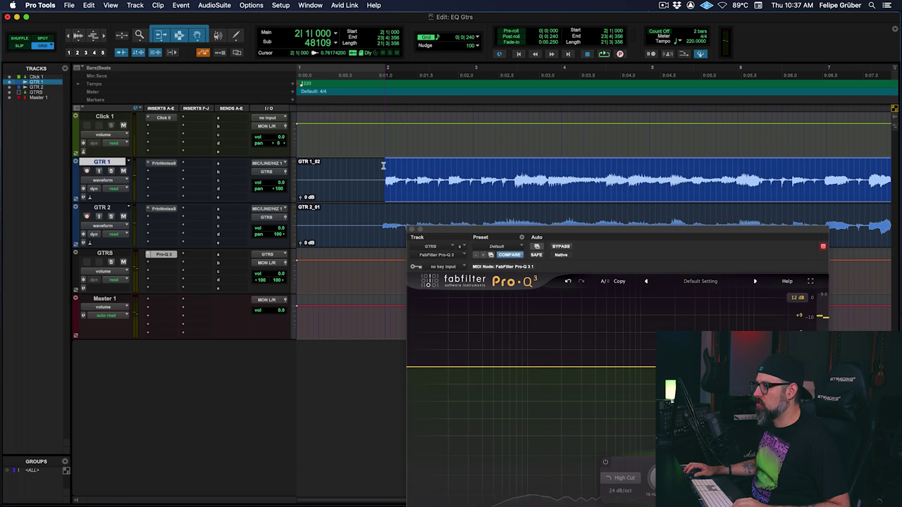
key(space)
drag(595, 232, 484, 104)
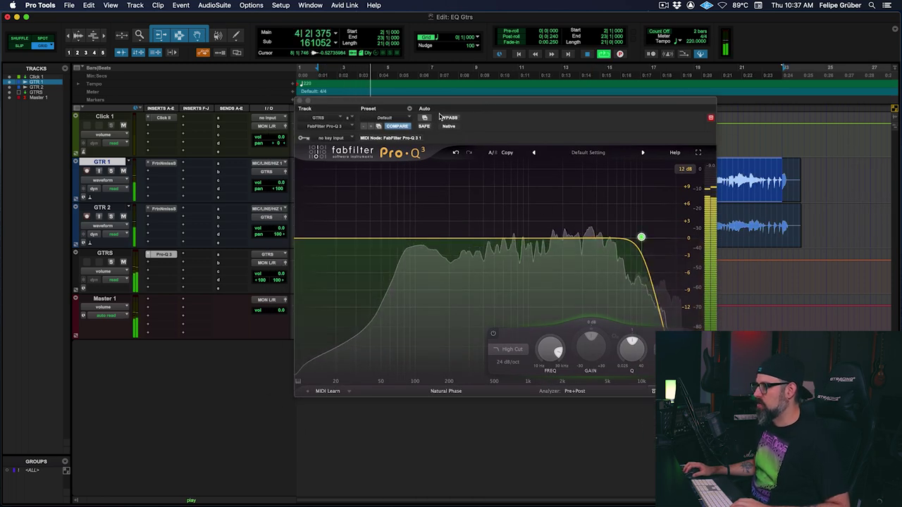
Step: Compare the guitars with the GTRS equalizer bypassed and re-enabled during playback of the selected passage
key(space)
click(455, 120)
key(space)
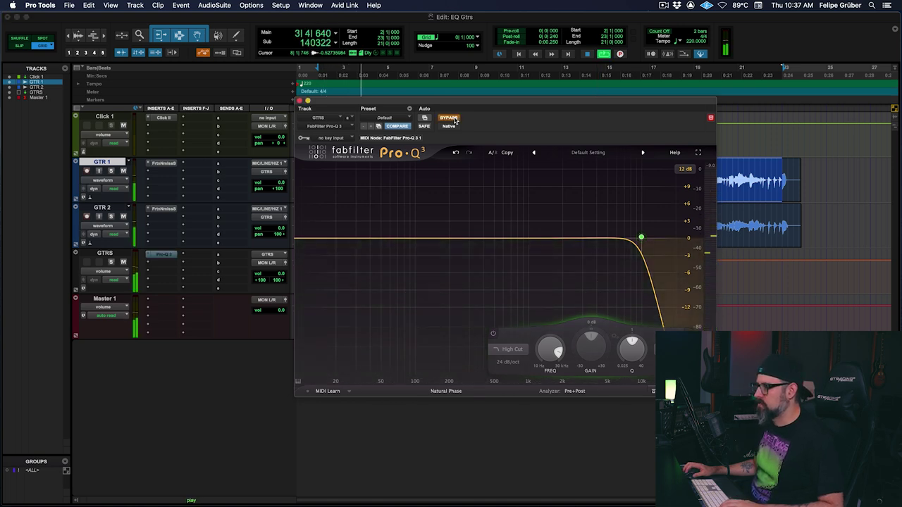
click(455, 120)
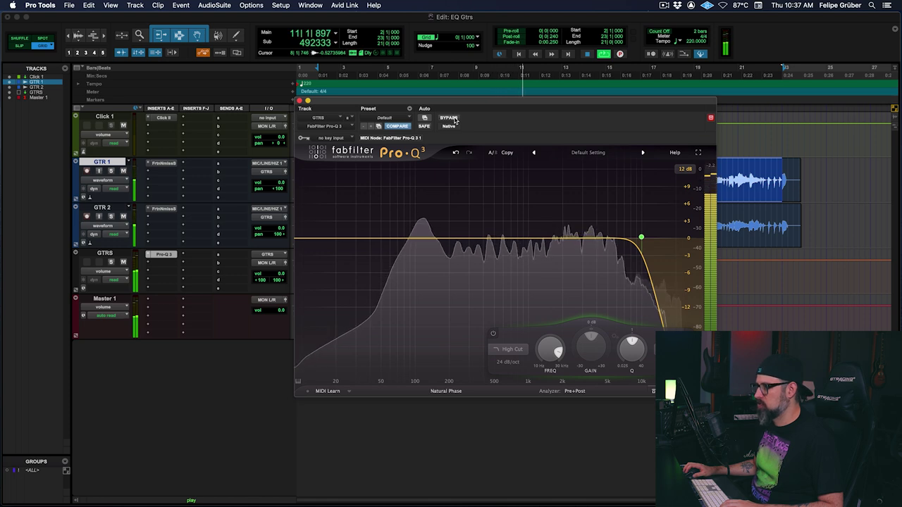
key(space)
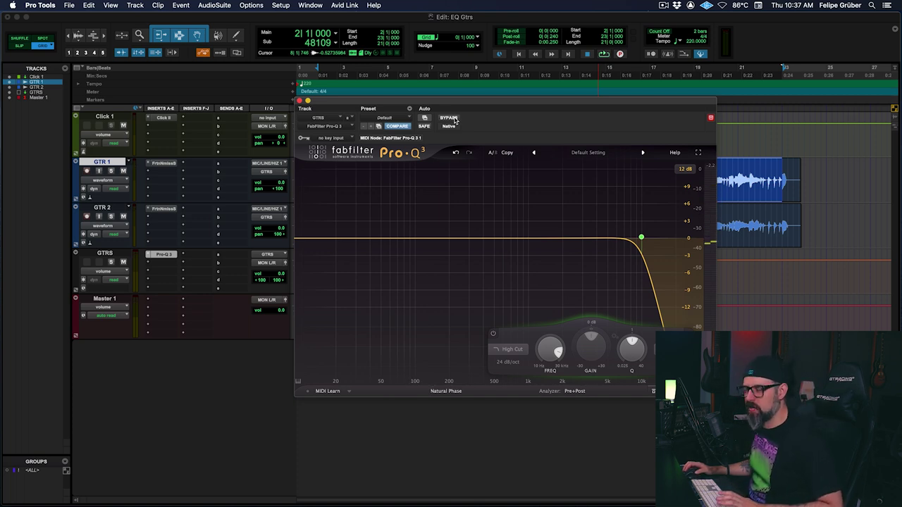
key(space)
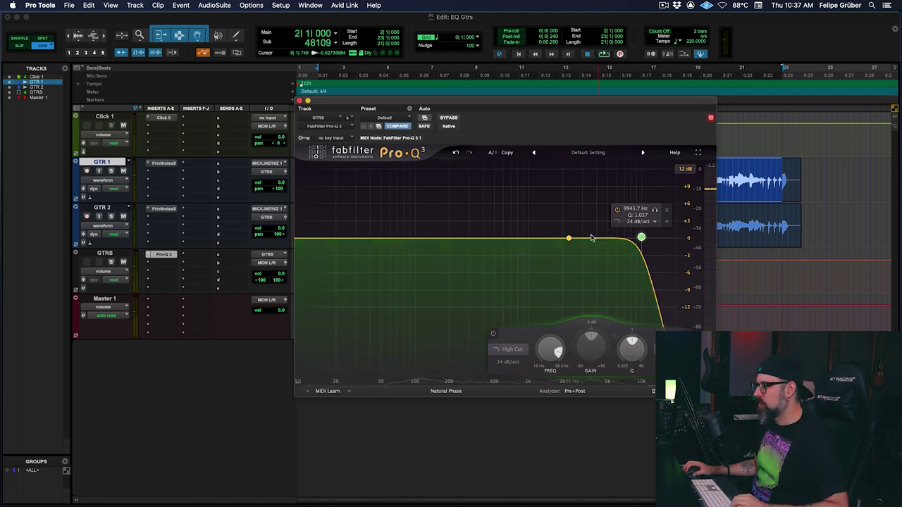
Step: Add a bell band at 4500 Hz with a Q of about 38 and boost it by about 10 dB during playback
click(599, 240)
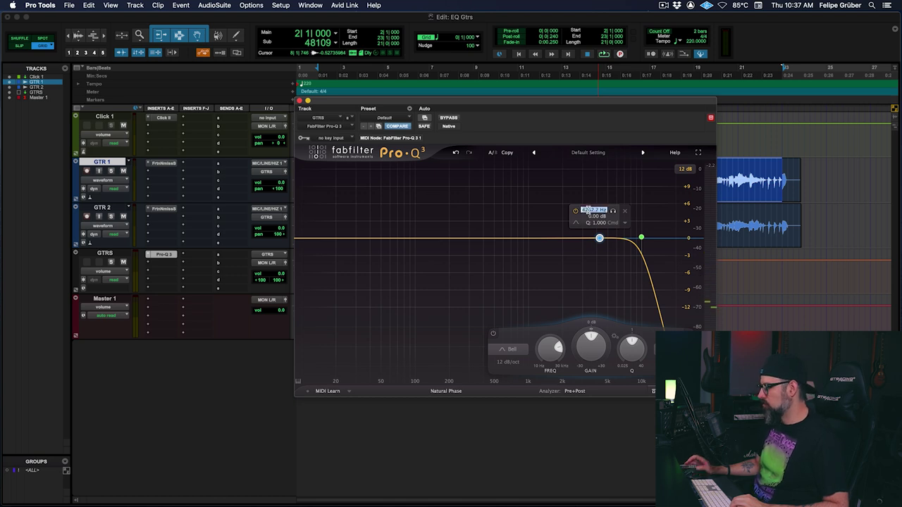
key(Return)
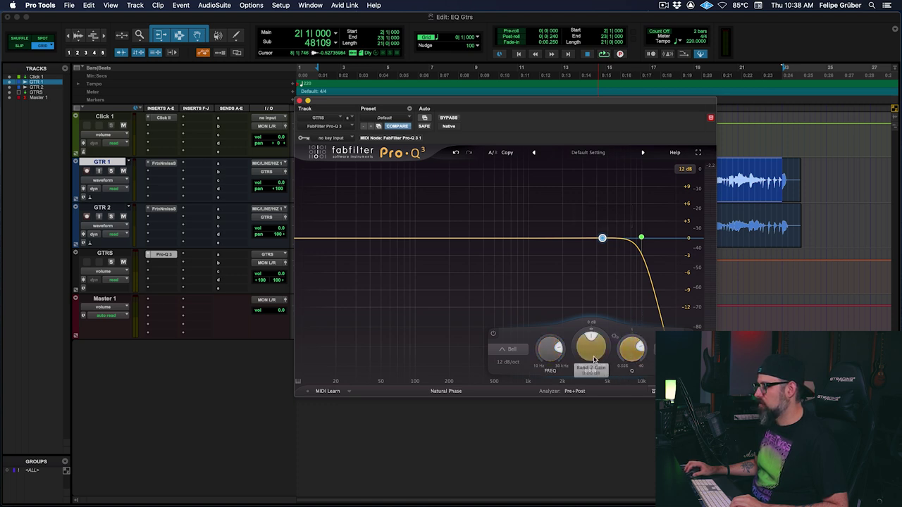
drag(590, 344, 591, 336)
key(space)
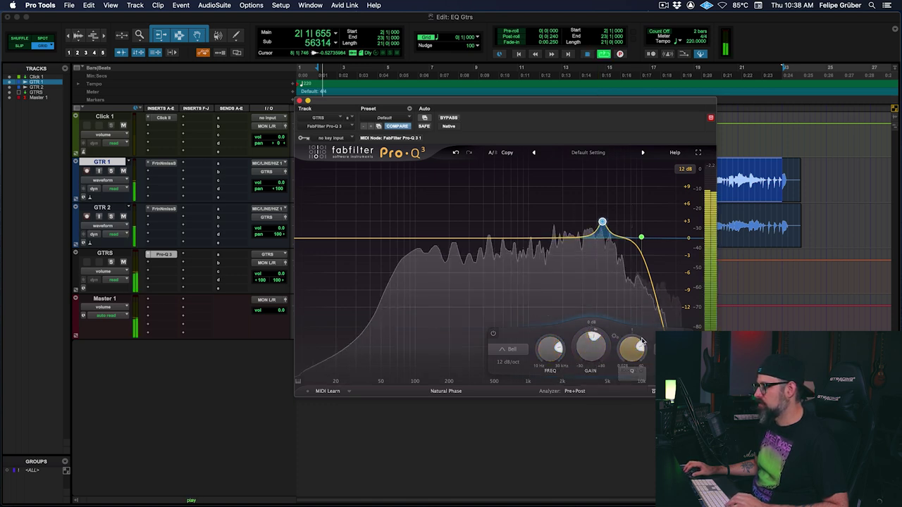
drag(588, 348, 592, 341)
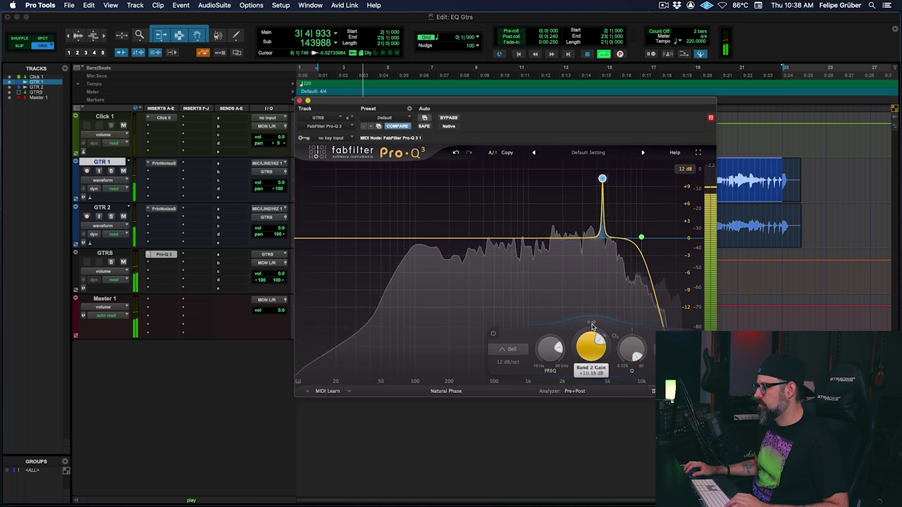
key(space)
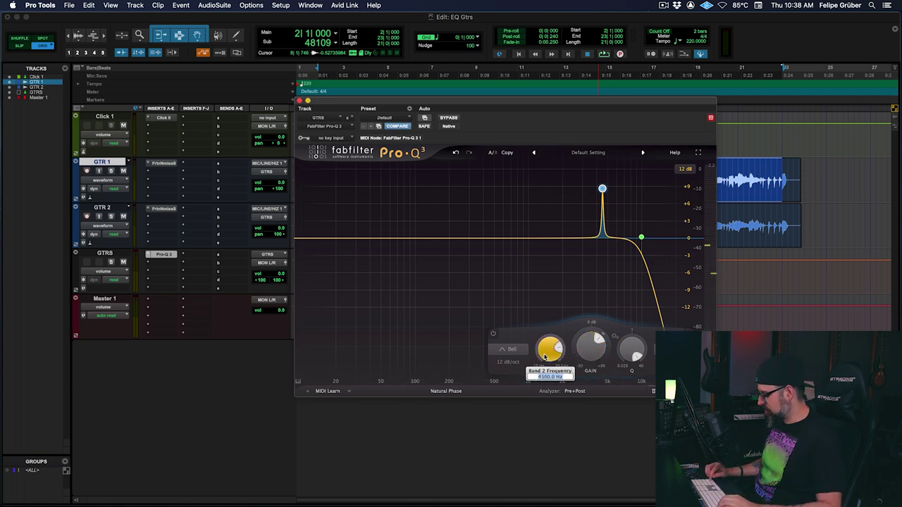
Step: Set the bell band's frequency to 3500 Hz, audition the boost and change its gain to -3 dB
text(0)
key(Return)
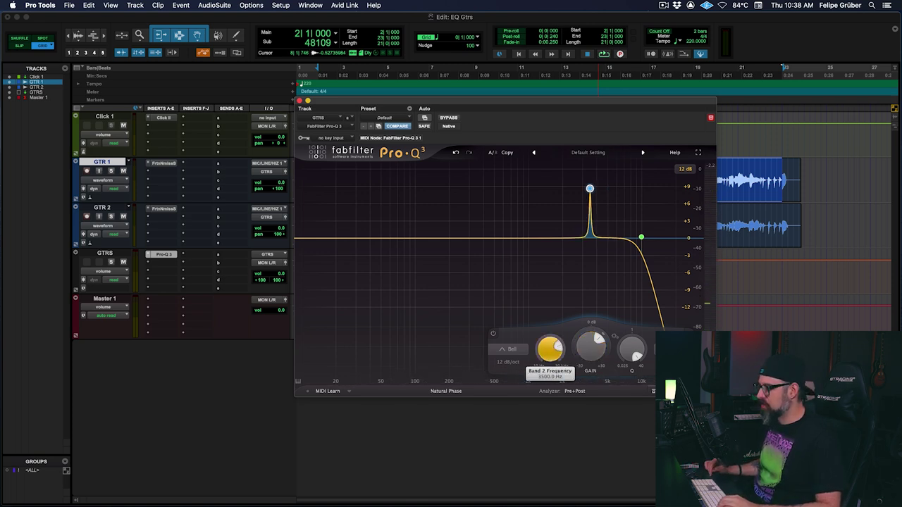
key(space)
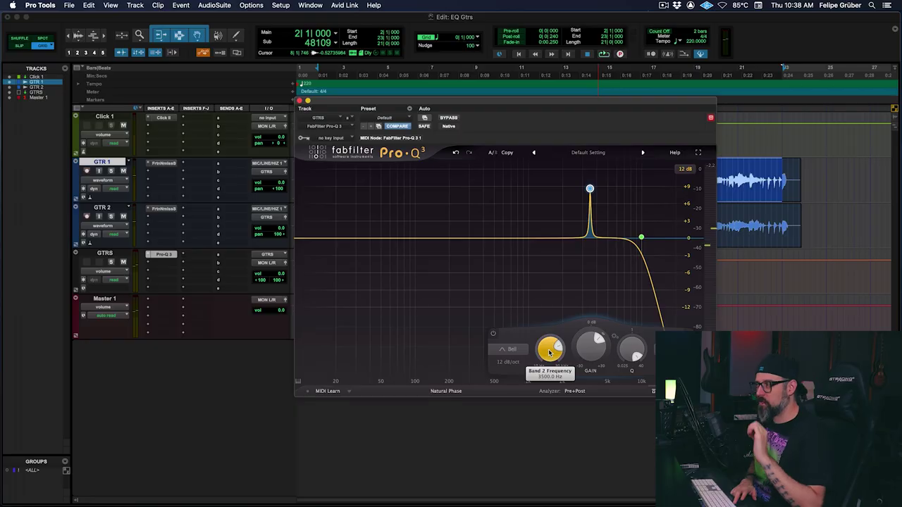
key(space)
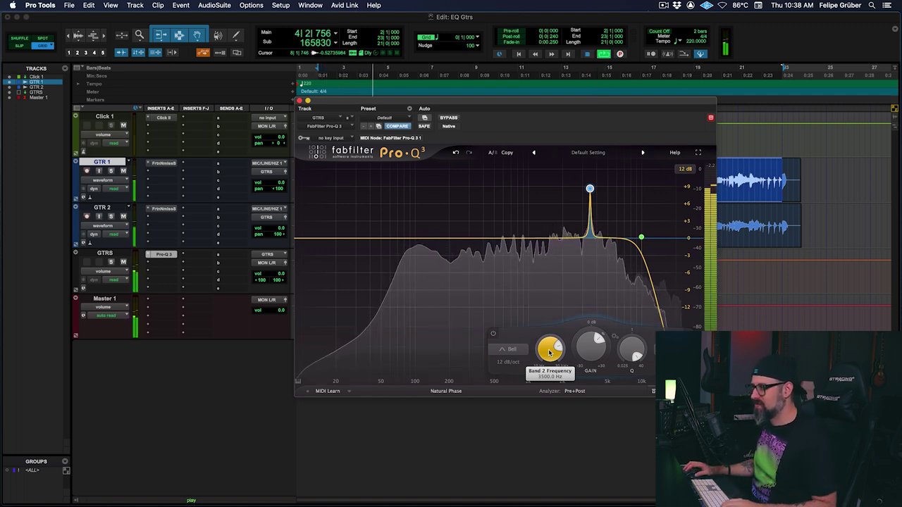
key(space)
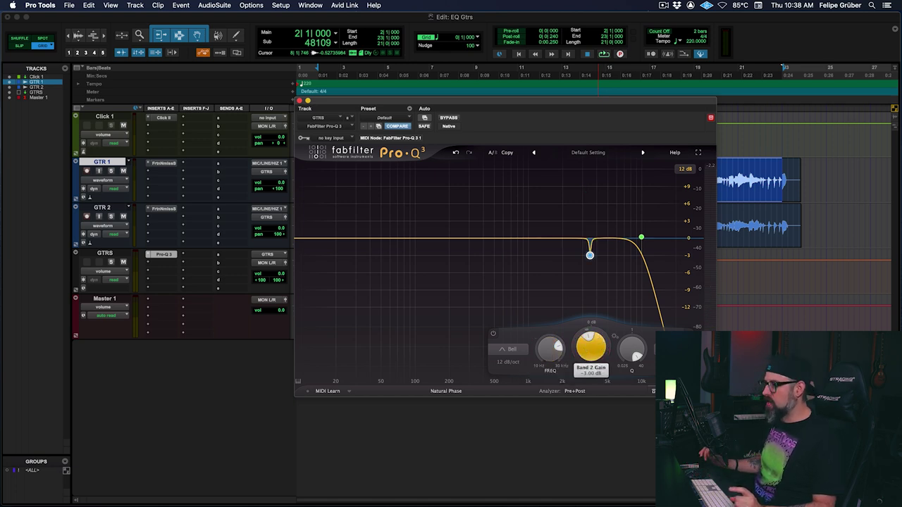
Step: Play the passage repeatedly while switching the 3500 Hz cut off and on to compare, finishing with a playback with it enabled
mouse_move(590, 255)
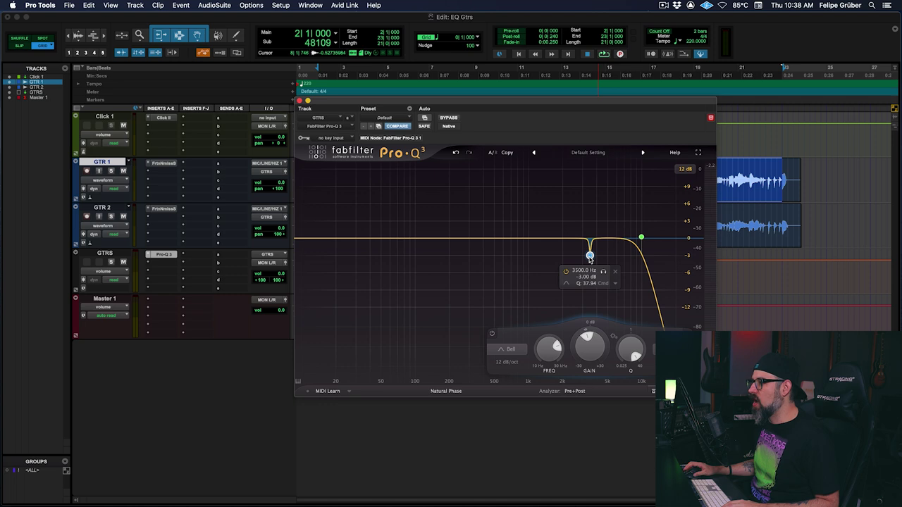
key(space)
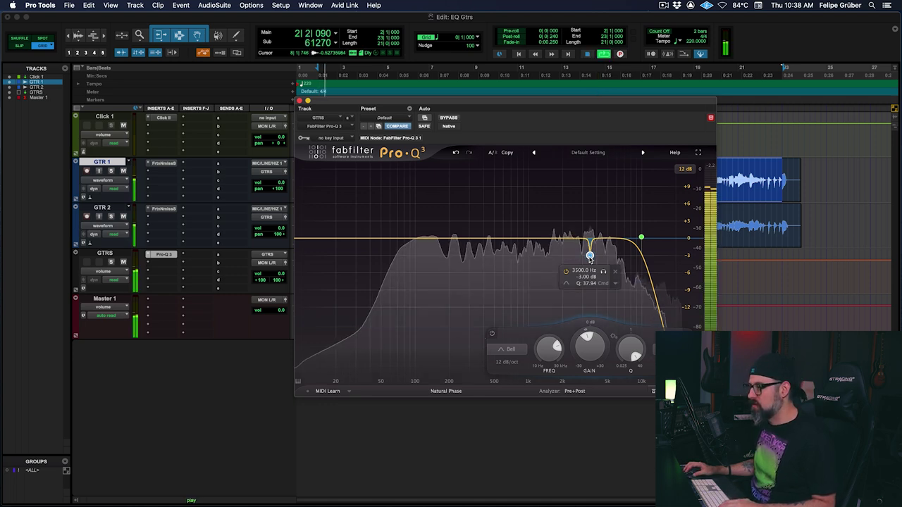
click(565, 272)
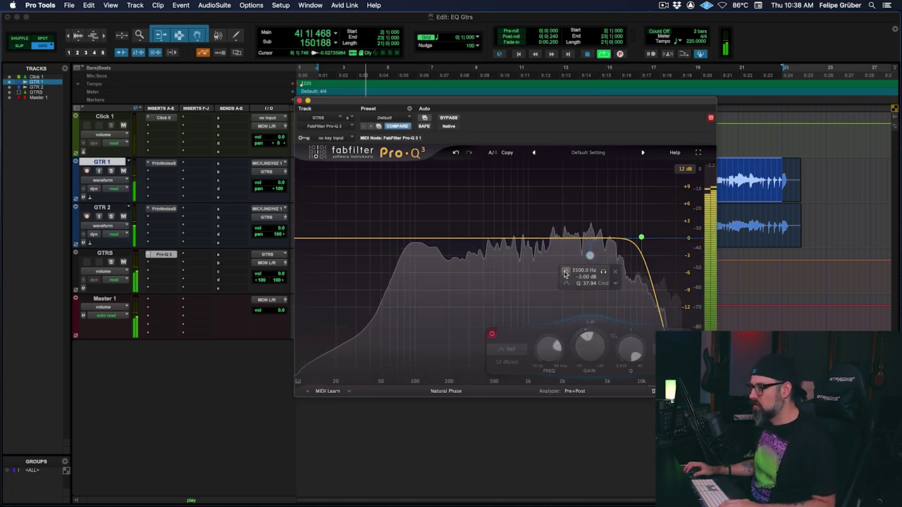
click(566, 272)
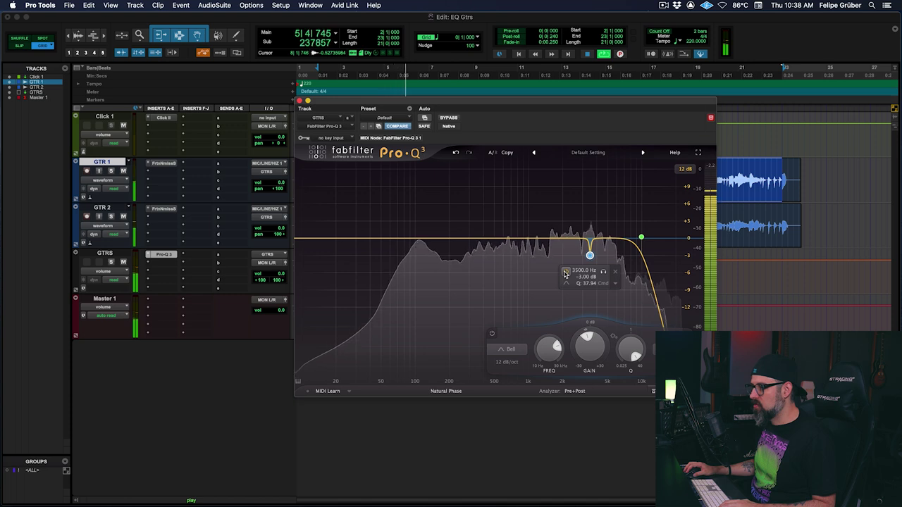
click(565, 272)
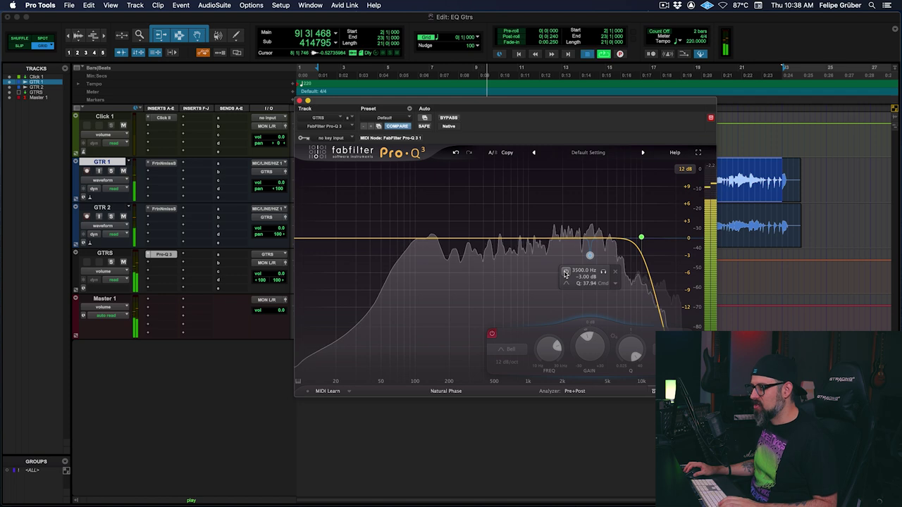
click(565, 272)
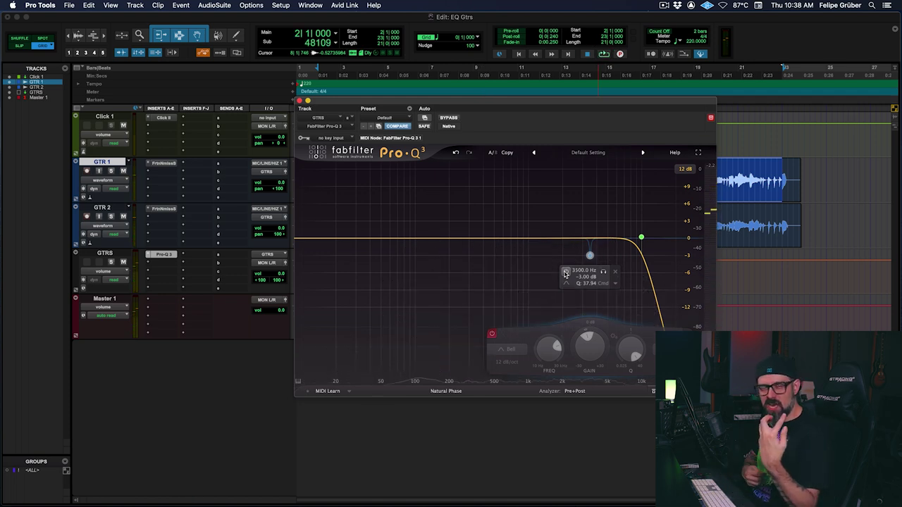
key(space)
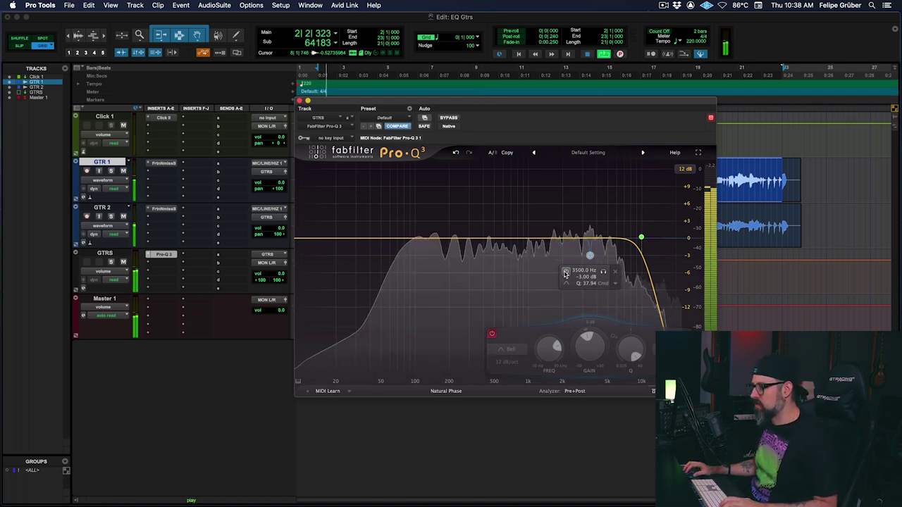
click(565, 272)
click(565, 272)
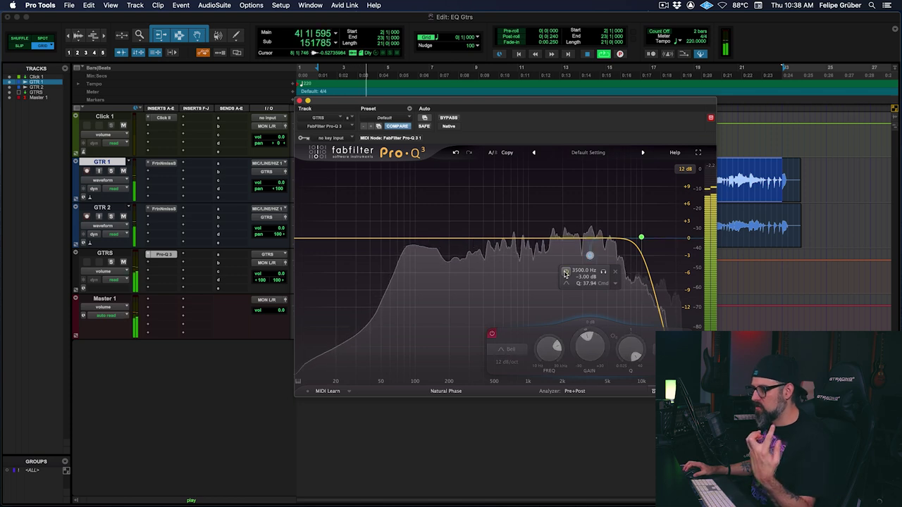
click(565, 272)
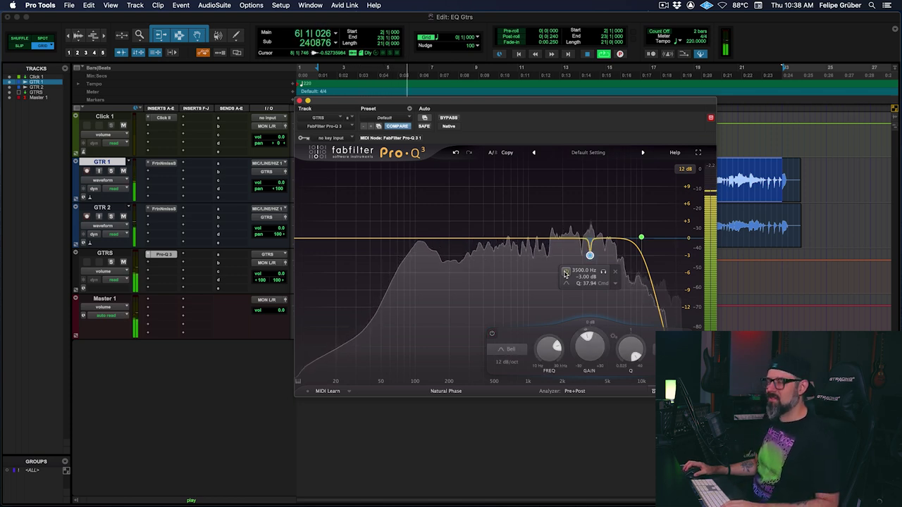
key(space)
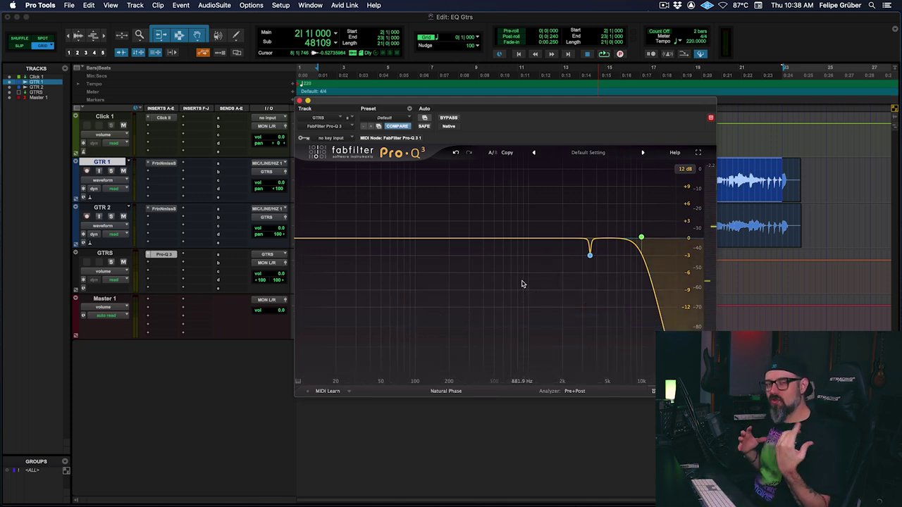
key(space)
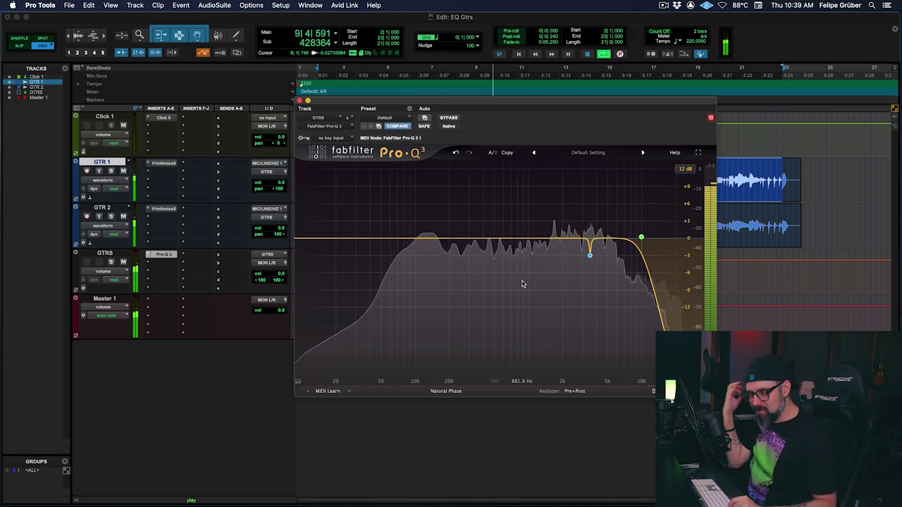
key(space)
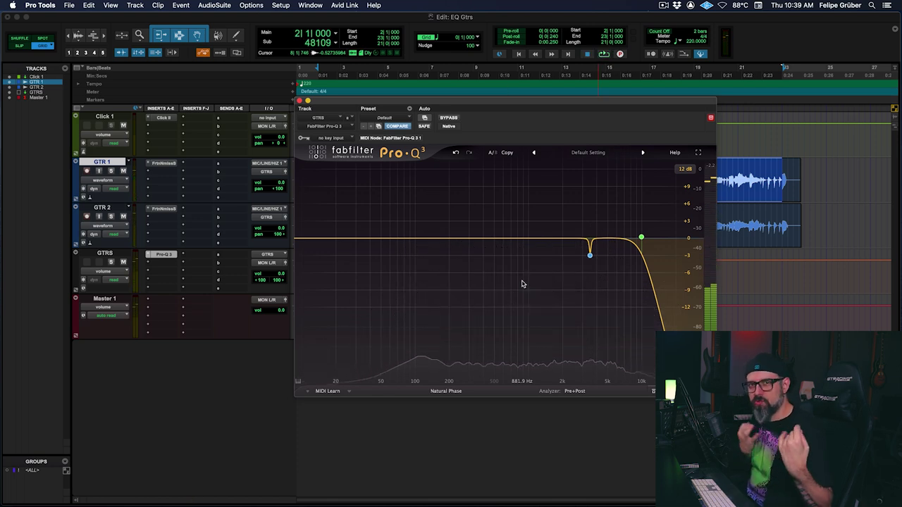
Step: Audition the passage from bar 22 and add a dynamic bell band at about 117 Hz with 0 dB gain and a Q of 1.93
click(759, 171)
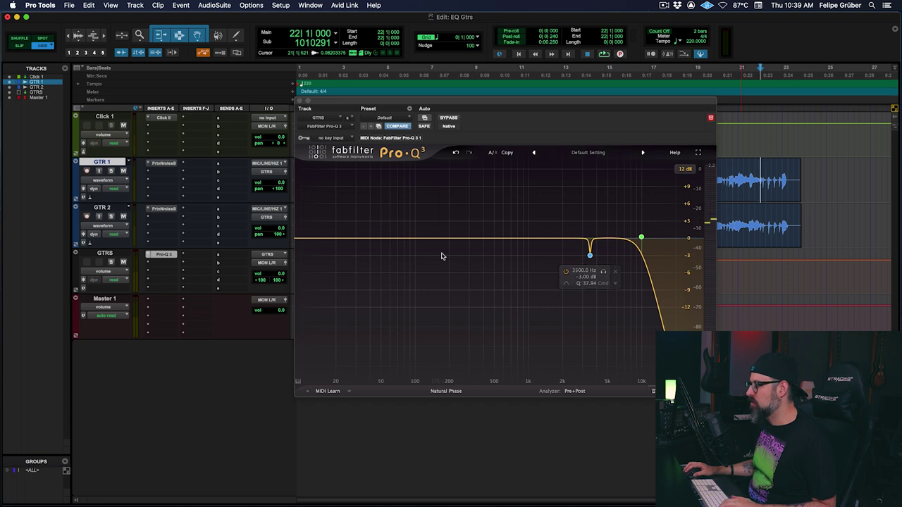
key(space)
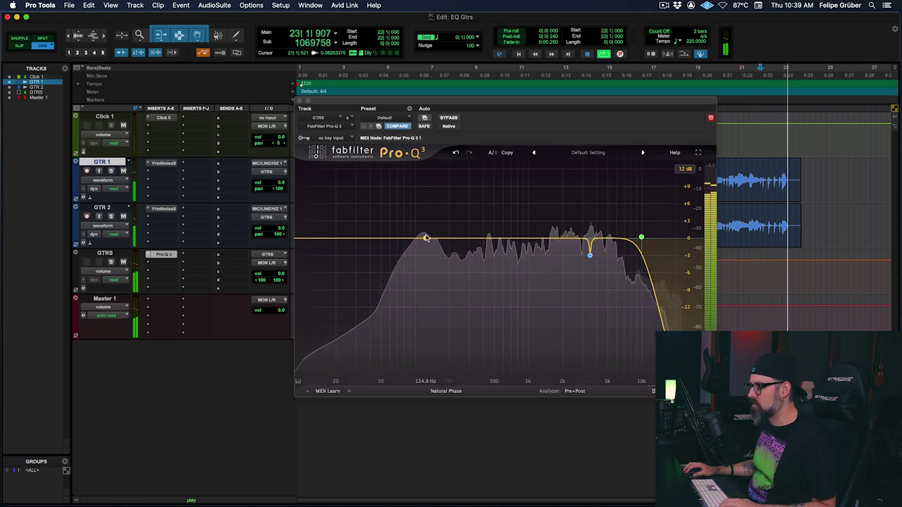
key(space)
click(423, 240)
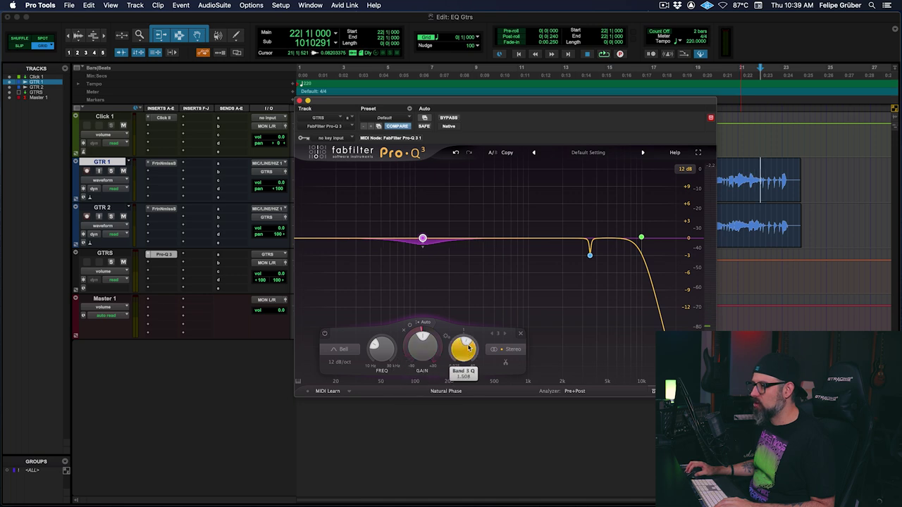
drag(414, 333, 412, 336)
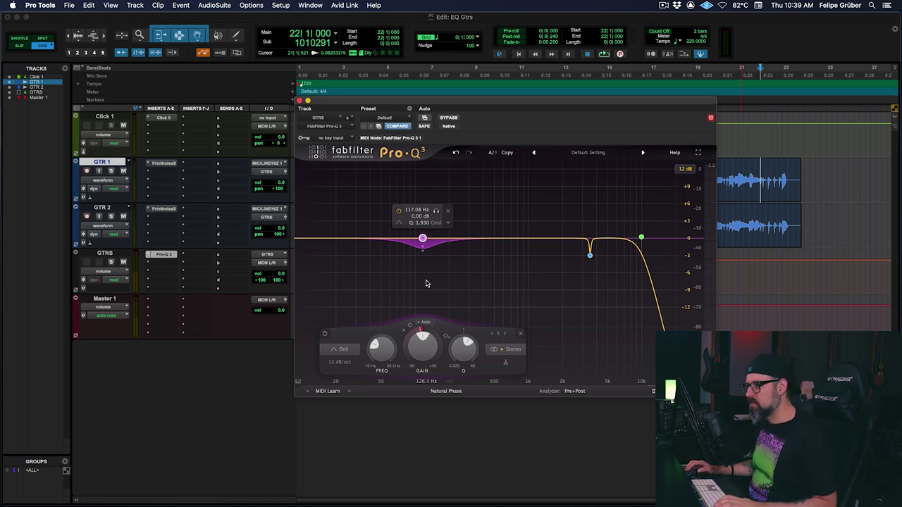
key(space)
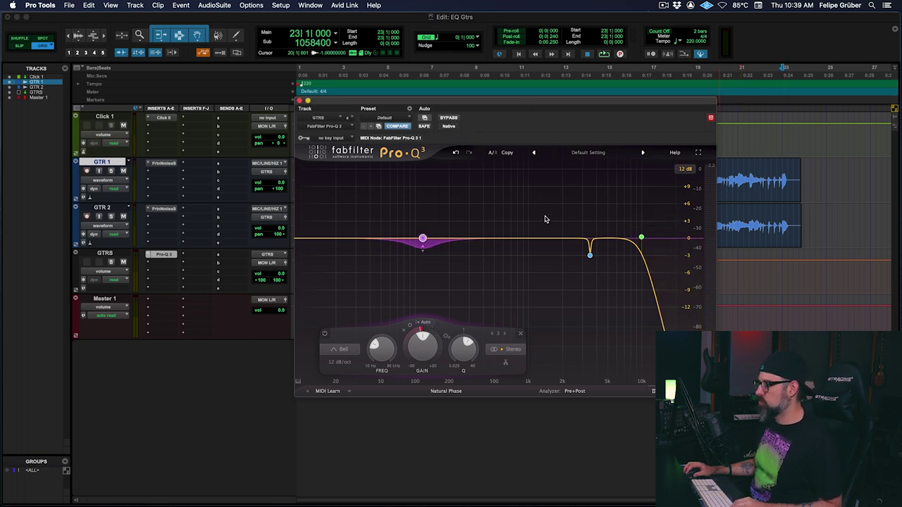
Step: Select the guitar passage from bar 2 and play it while bypassing and re-enabling the GTRS equalizer
drag(514, 108, 535, 203)
double_click(324, 174)
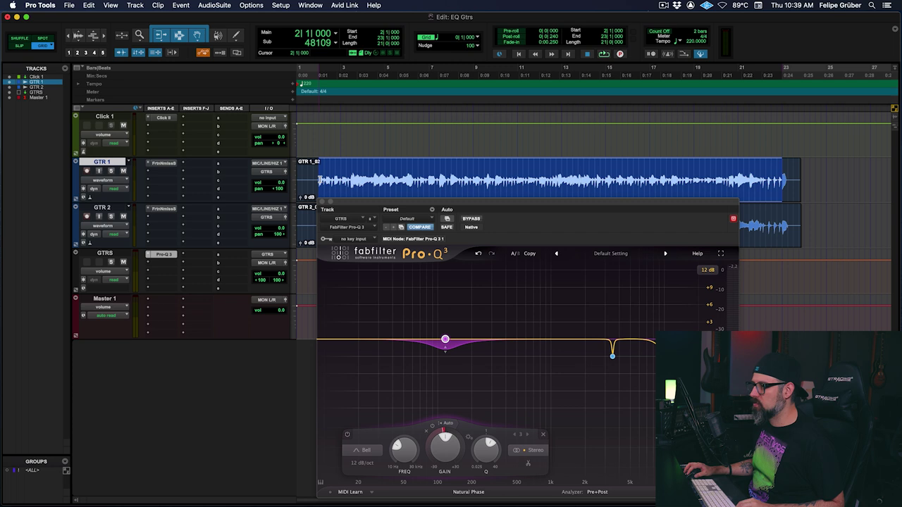
key(space)
drag(486, 203, 468, 121)
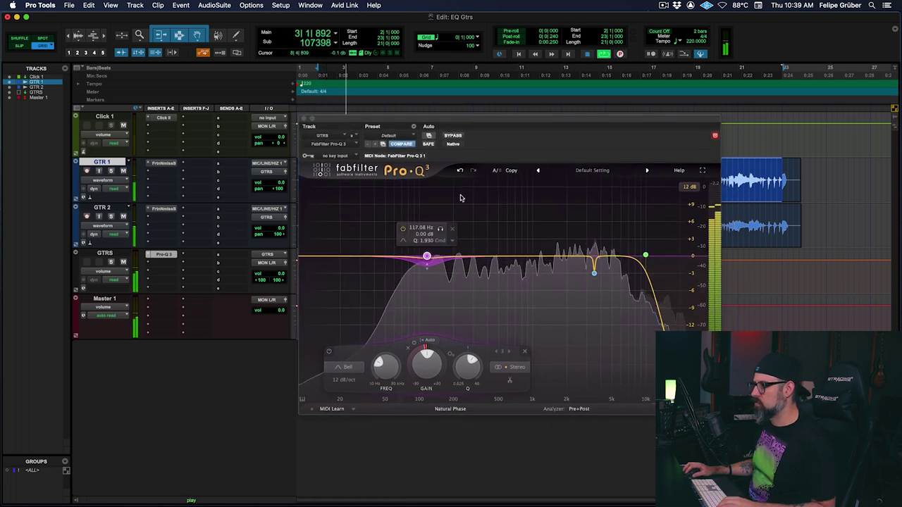
click(454, 136)
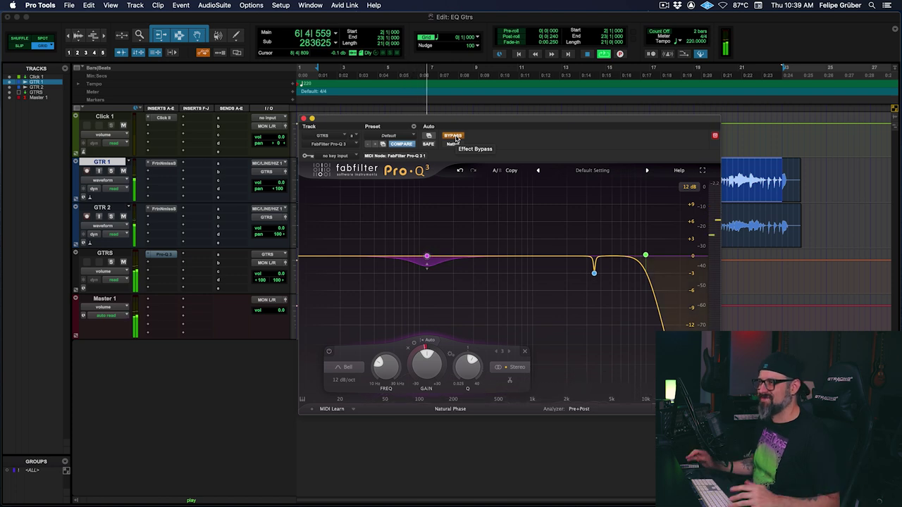
click(454, 137)
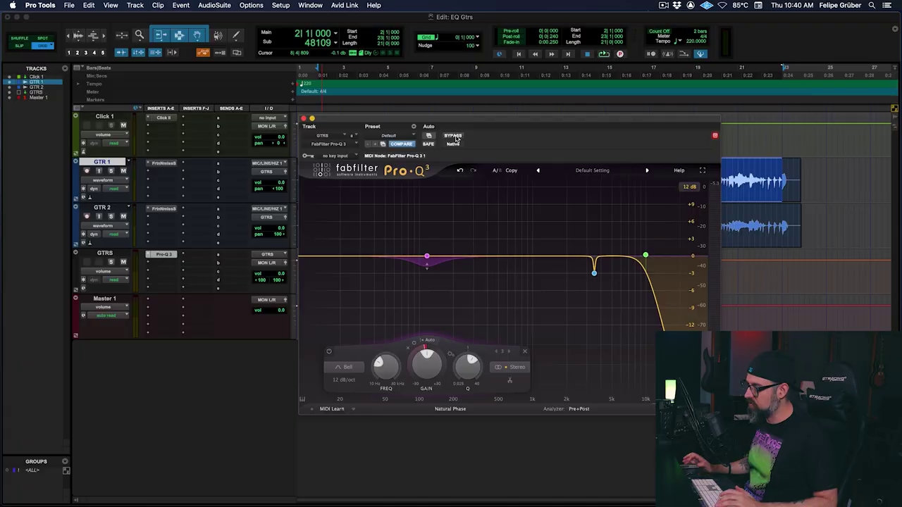
Step: Replay the passage to compare the bypassed equalizer with the enabled one, then audition the dynamic low band at work
key(space)
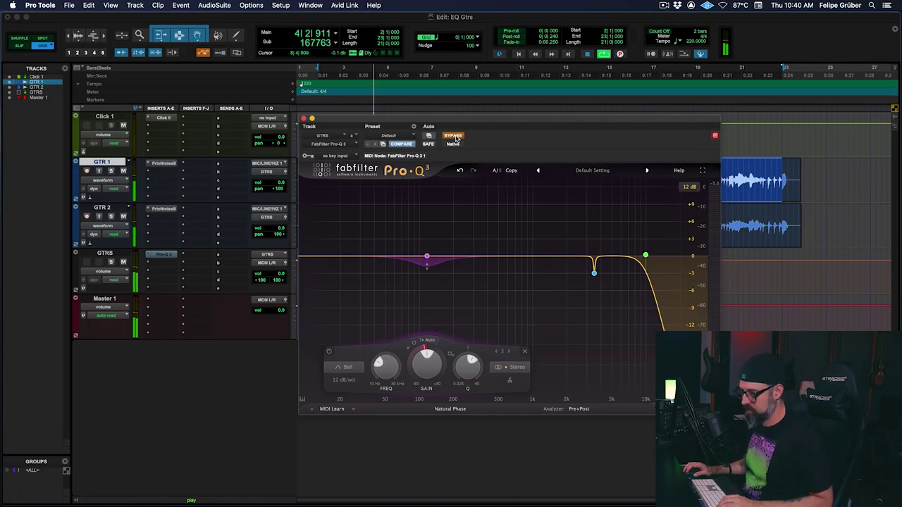
click(456, 139)
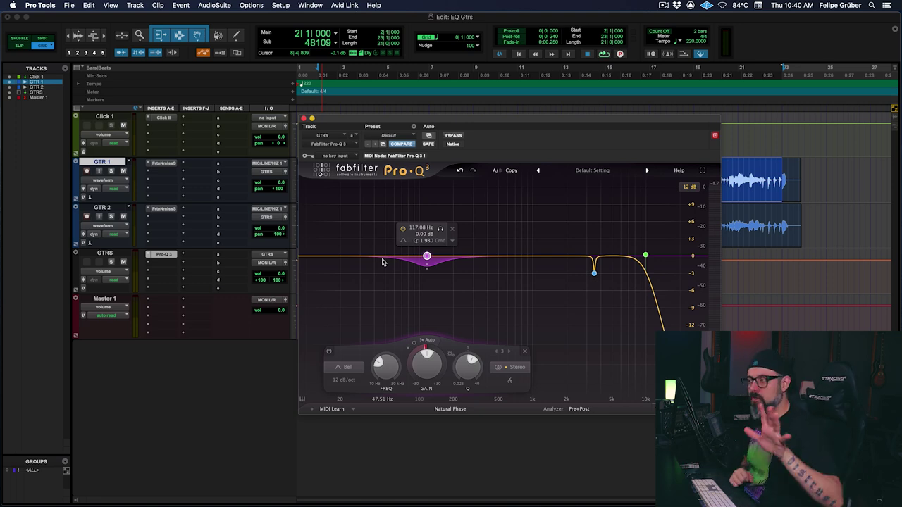
key(space)
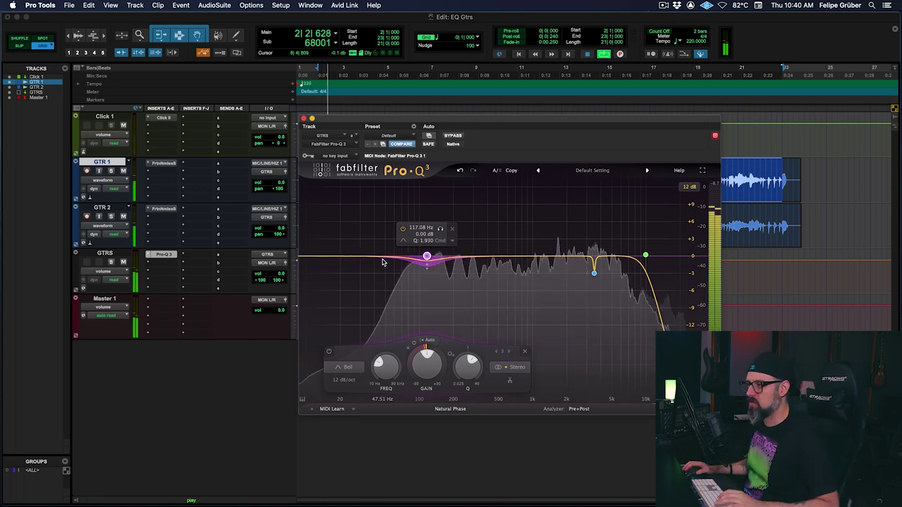
key(space)
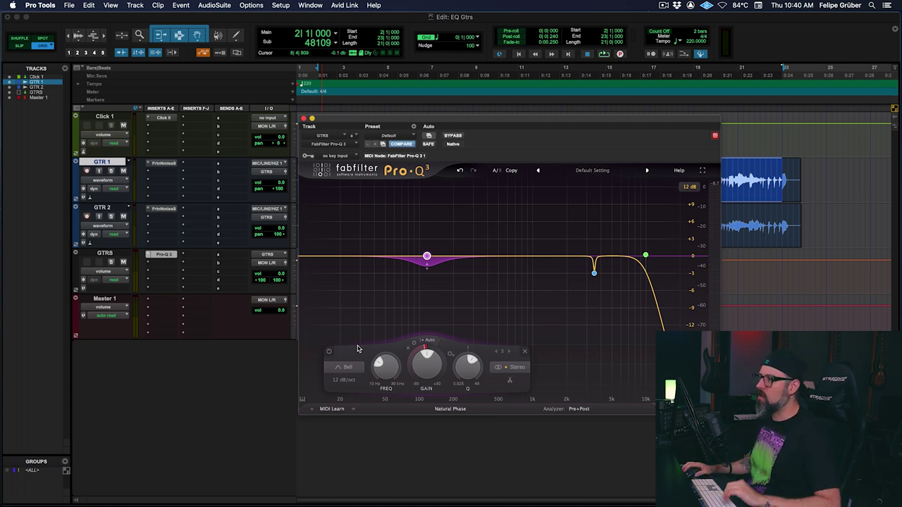
Step: Insert Archetype Nolly (mono) on GTR 1 and GTR 2, with the existing amp inserts and the GTRS Pro-Q 3 bypassed
click(303, 119)
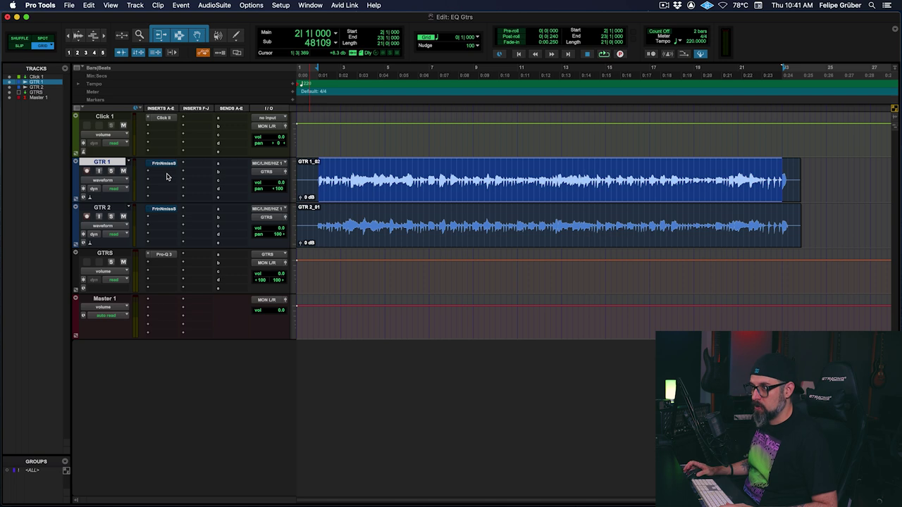
click(167, 176)
text(nolly)
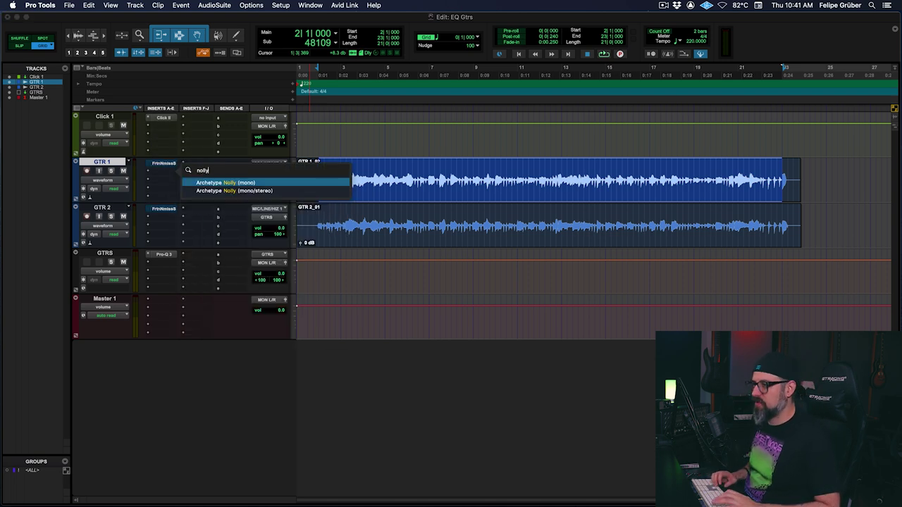
key(Return)
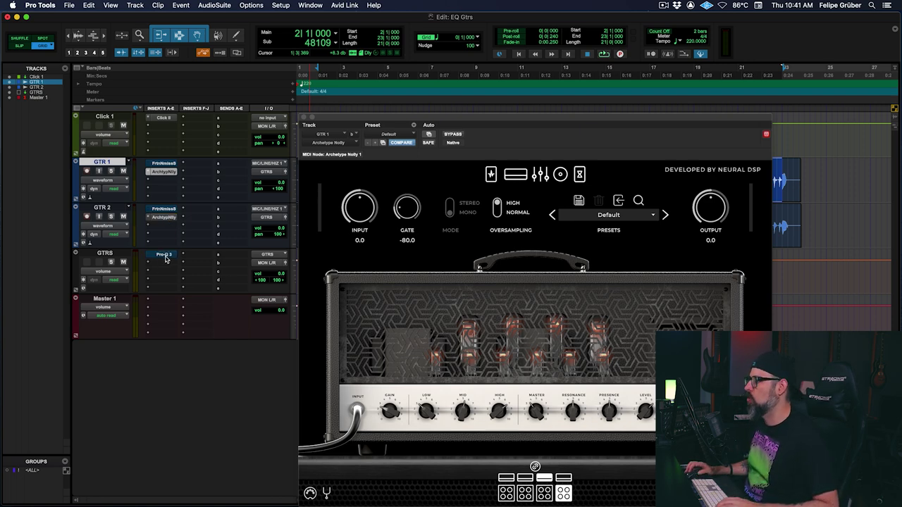
Step: Solo GTR 1 and compare the second and third Archetype Nolly amps during playback, settling on the second
key(space)
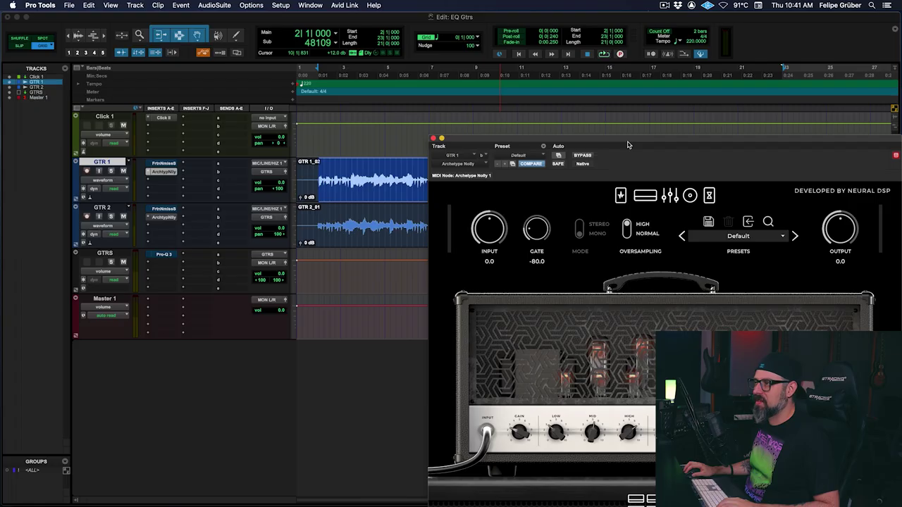
drag(628, 145, 435, 59)
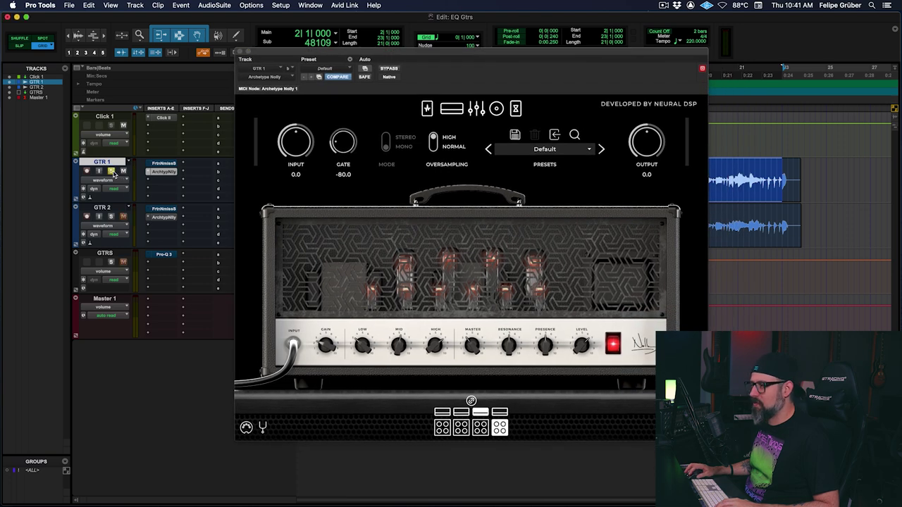
key(space)
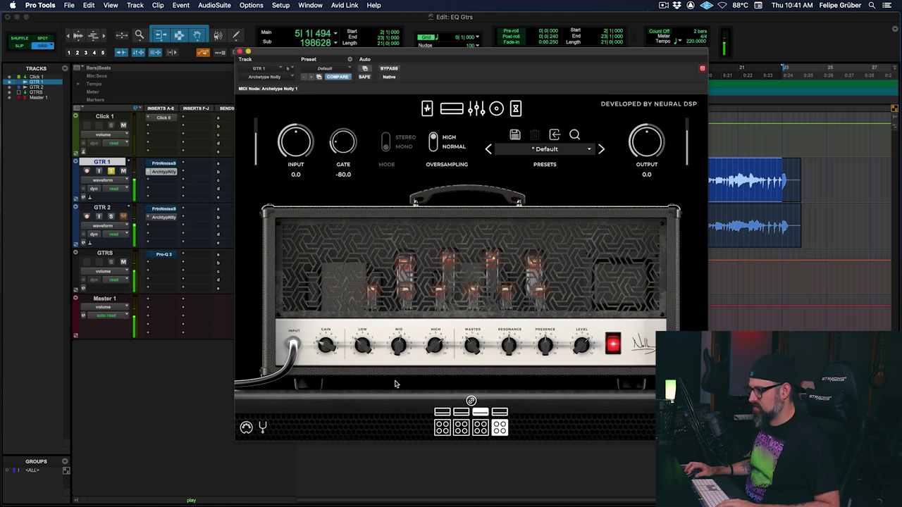
click(461, 426)
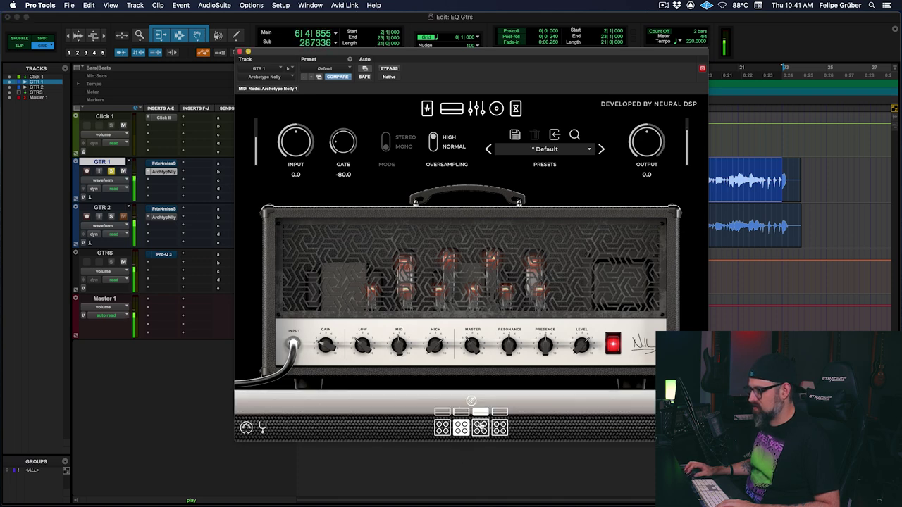
click(481, 427)
click(462, 427)
click(481, 427)
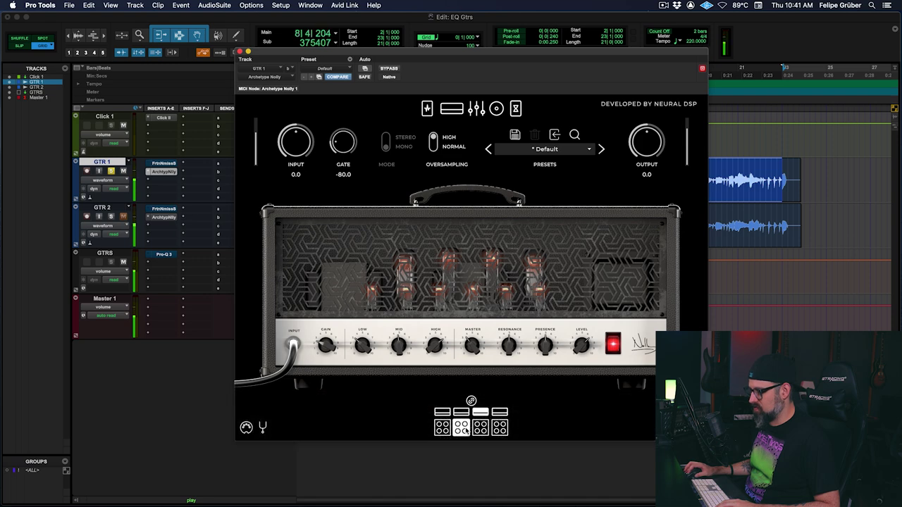
click(462, 427)
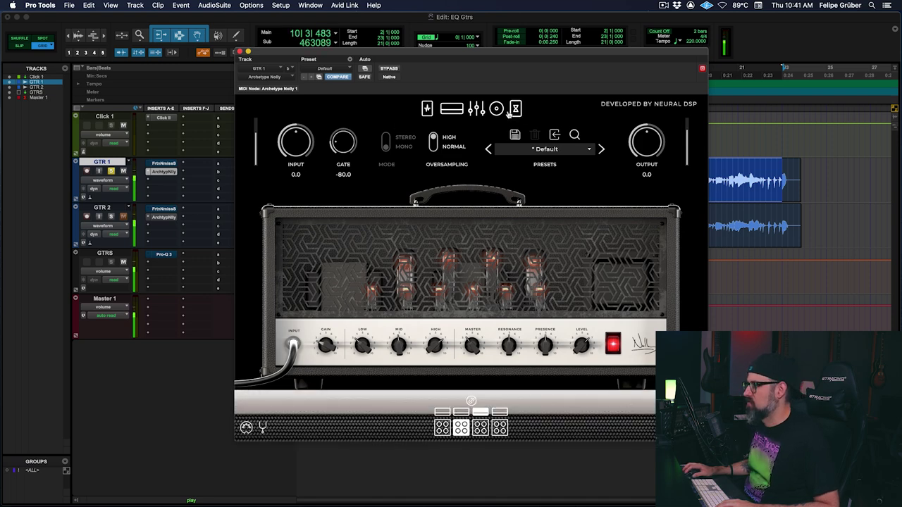
Step: Open the cabinet section during playback and move the Dynamic 57 to position 0.20 and the Condenser 414 to position 0.11, distance 0.24
click(481, 223)
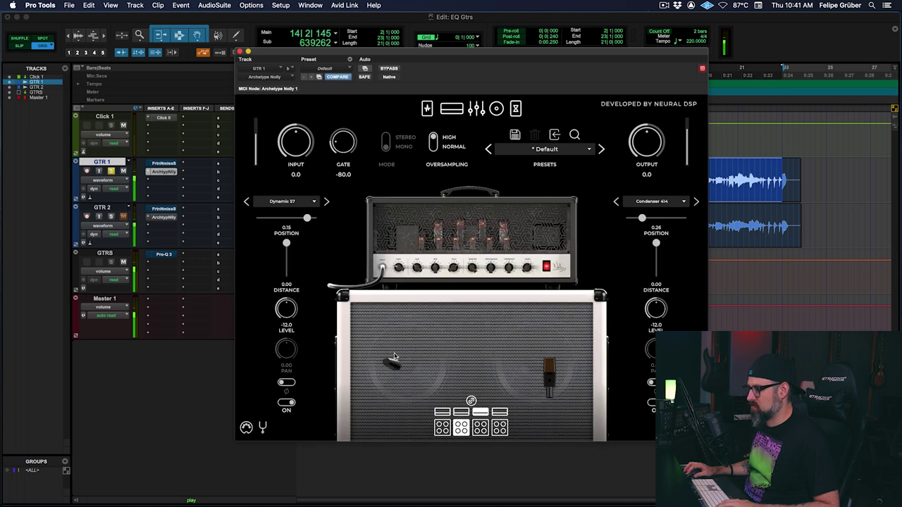
drag(395, 357, 376, 348)
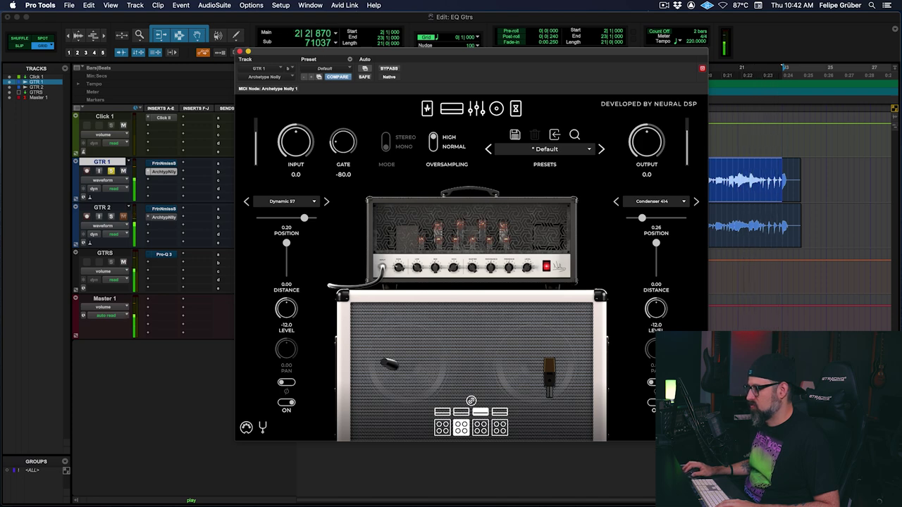
click(651, 403)
click(651, 402)
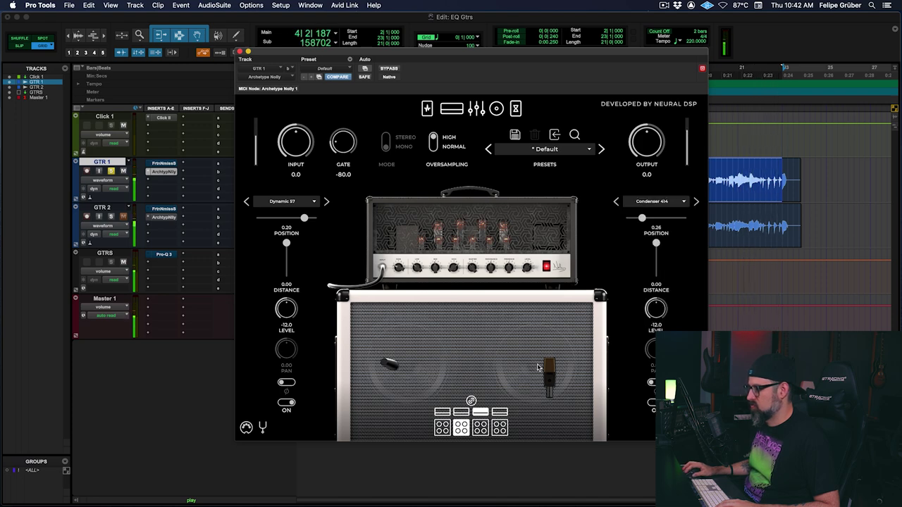
drag(534, 360, 442, 412)
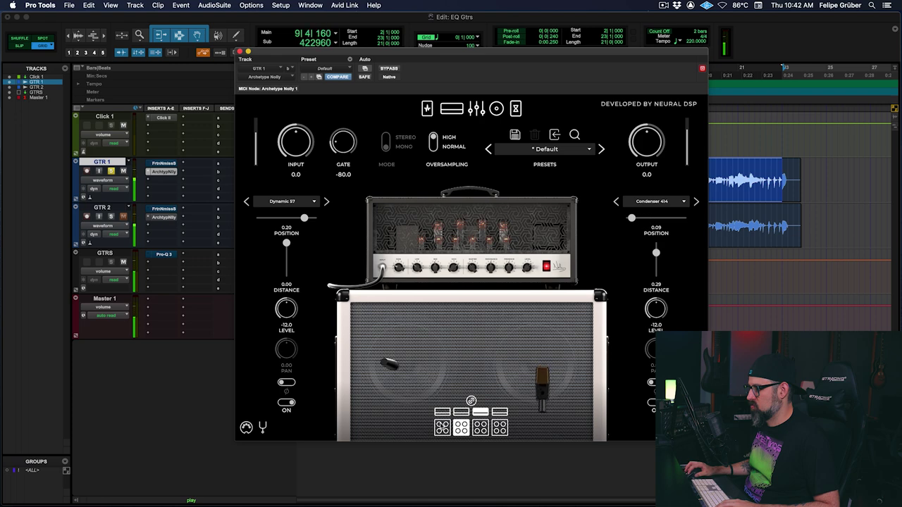
key(space)
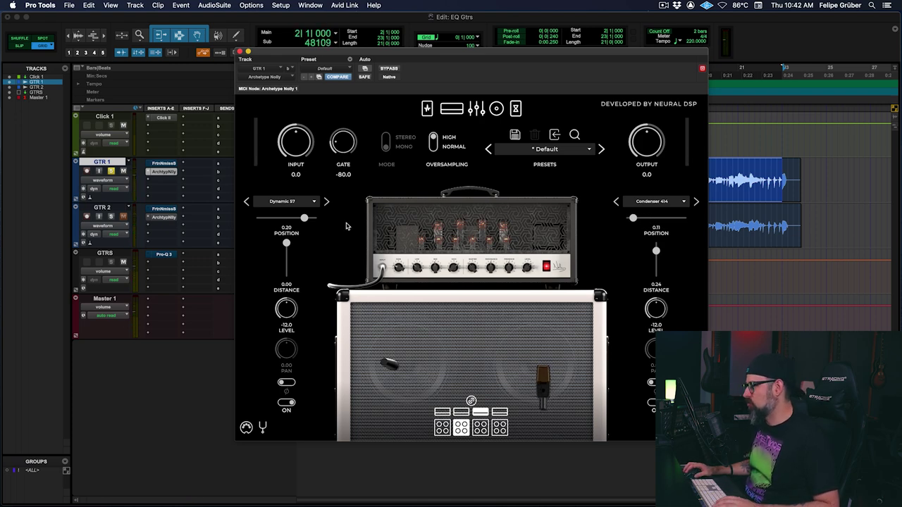
Step: Replace the two cabinet mics with the custom impulse responses FG57 and FG414 from the Apocalipsys folder
click(305, 203)
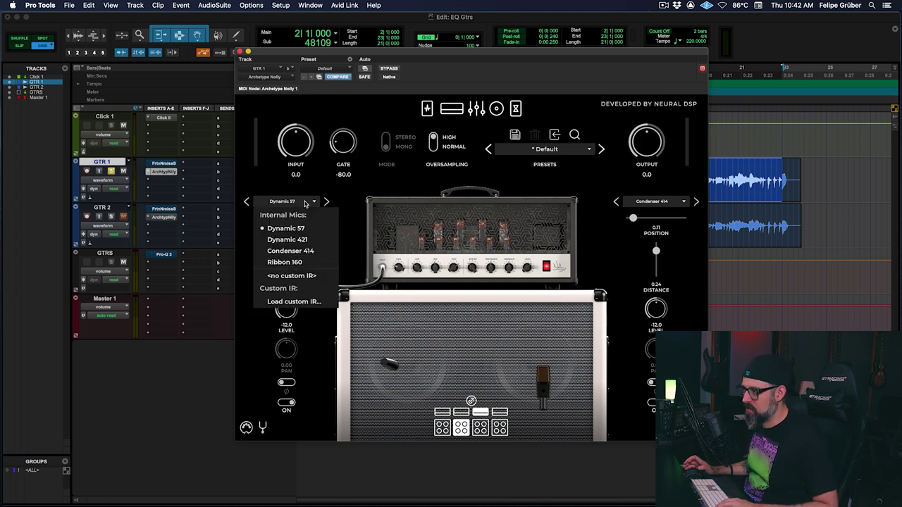
click(314, 308)
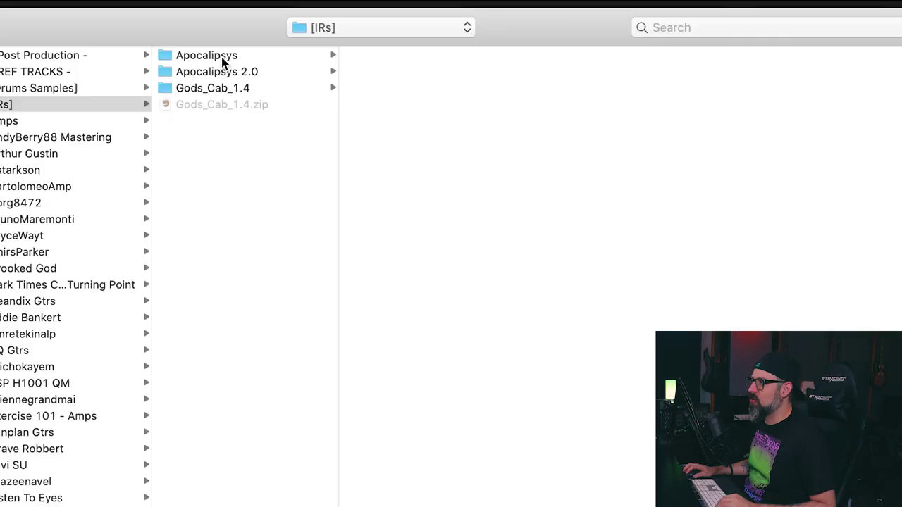
click(211, 56)
click(403, 57)
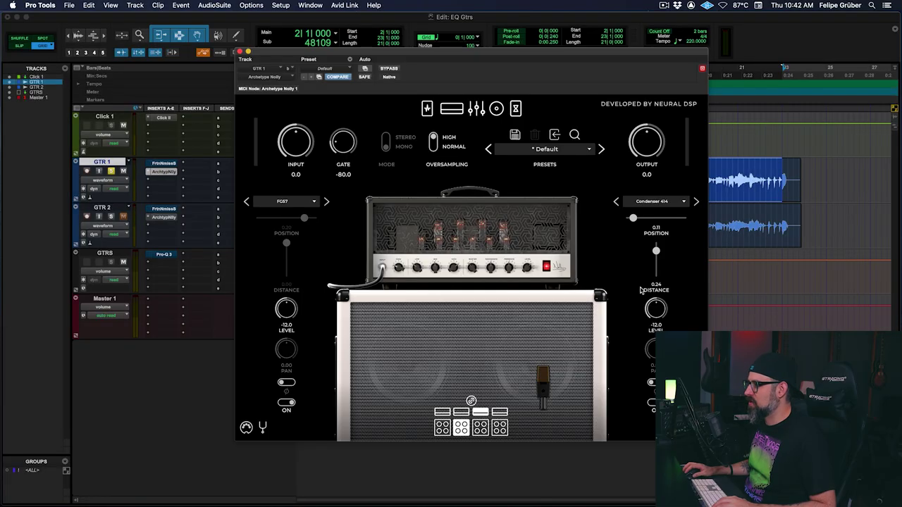
click(646, 203)
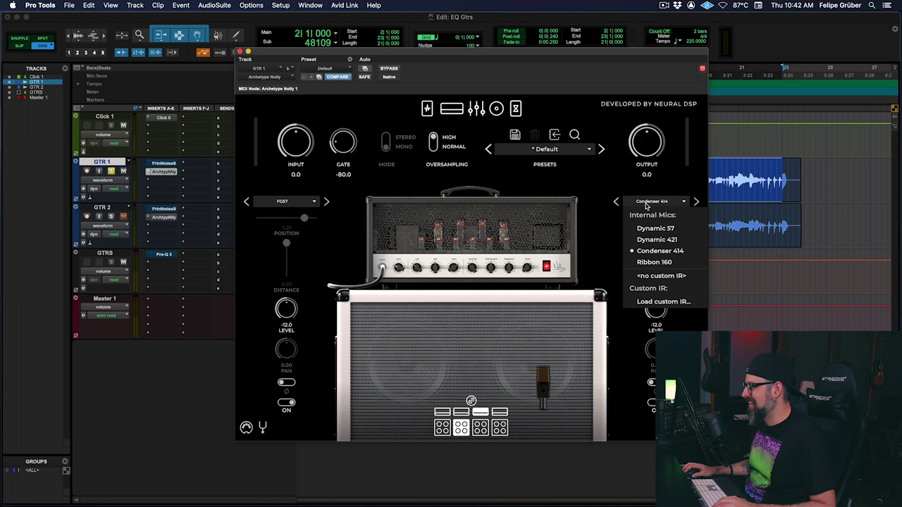
click(663, 301)
double_click(271, 59)
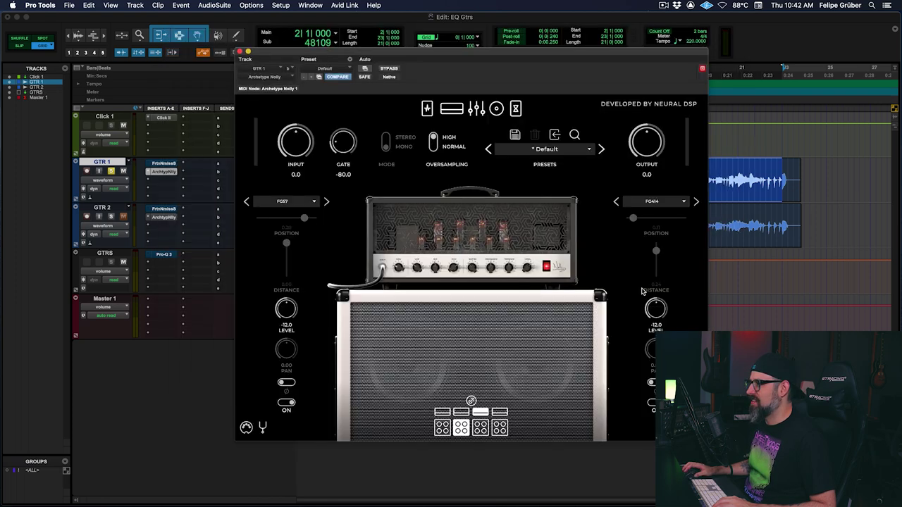
Step: Audition the custom impulse responses and raise the Archetype Nolly output level to about 3.8
key(space)
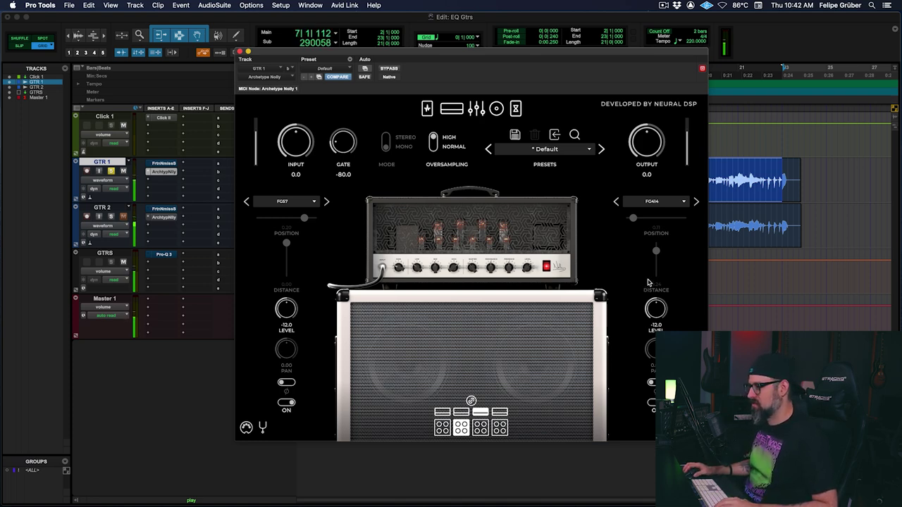
key(space)
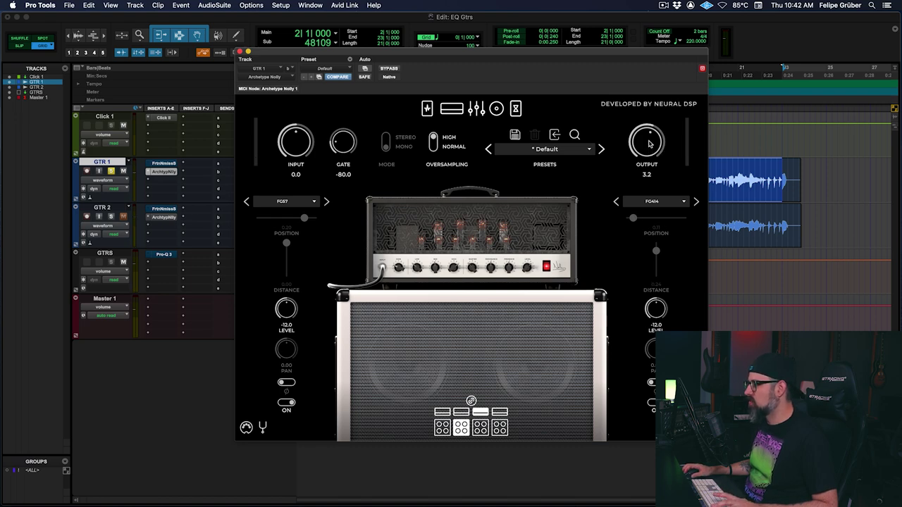
key(space)
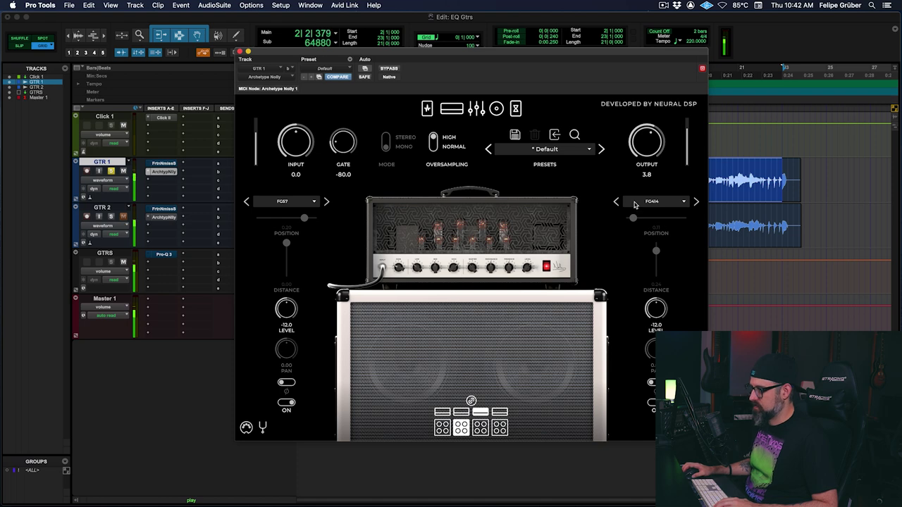
Step: Lower the Archetype Nolly output level to 2.6 and play the guitar with the amp controls open
scroll(652, 148, down, 2)
key(space)
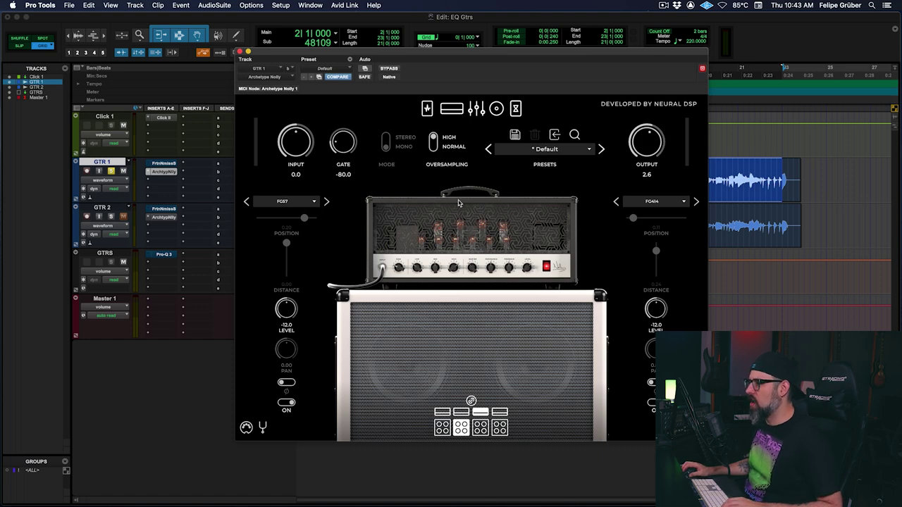
click(451, 108)
key(space)
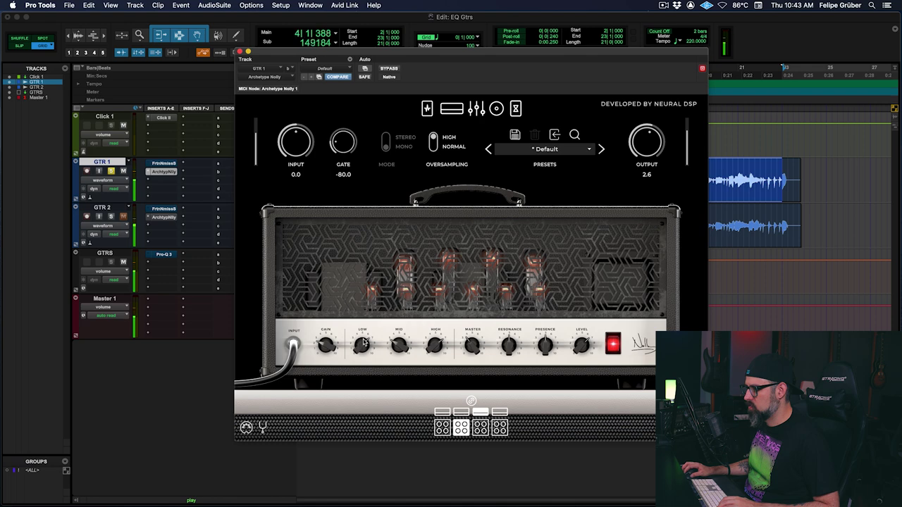
Step: Switch off the Overdrive -2 pedal and switch on Overdrive -1 during playback
click(428, 109)
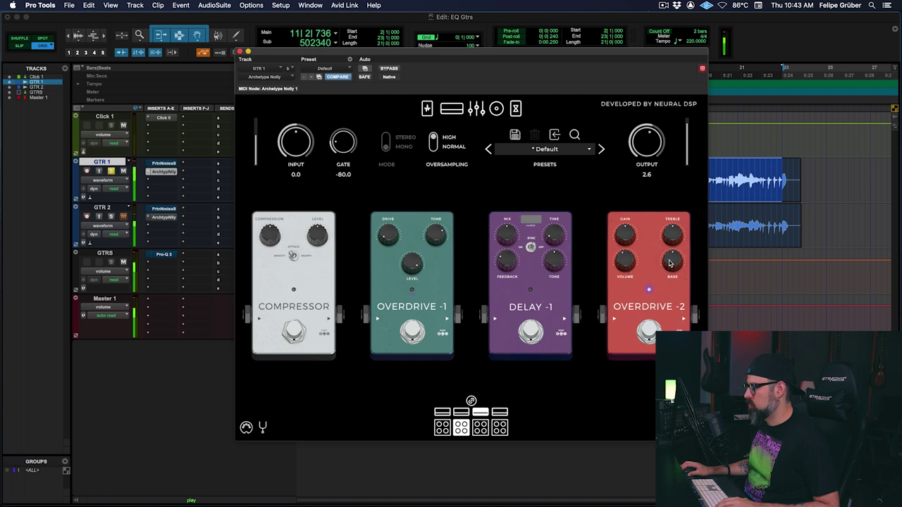
click(638, 337)
click(412, 331)
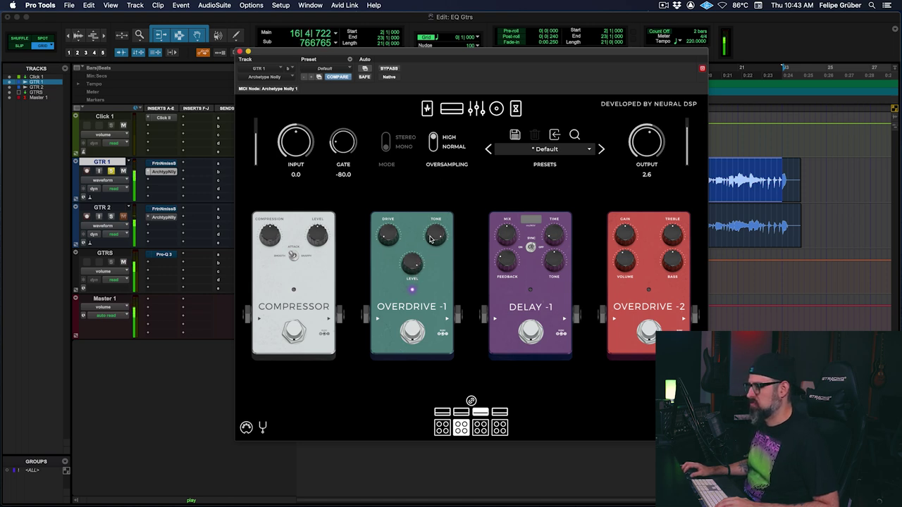
Step: Set the graphic EQ to 250 Hz -0.8, 500 Hz -1.3, 2 kHz 0.4, 4 kHz -0.6 and 16 kHz -2.6, and close the plugin
click(451, 108)
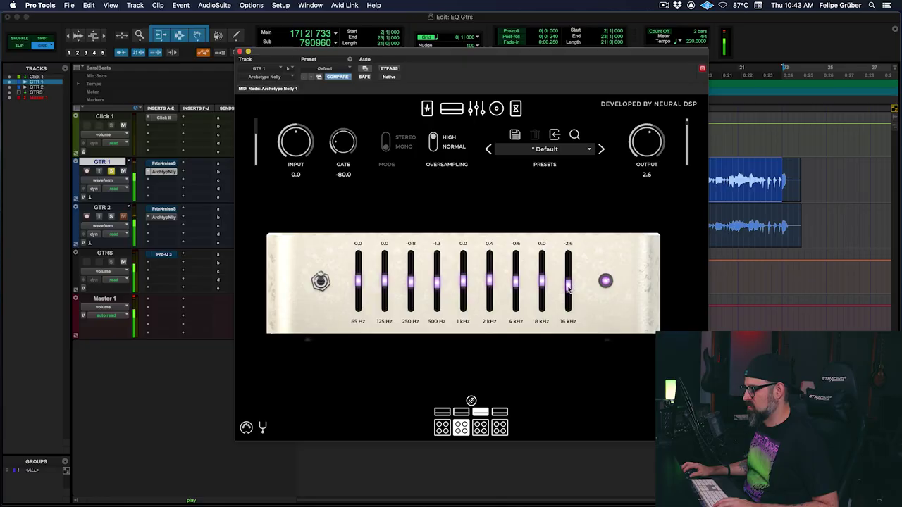
key(space)
click(239, 52)
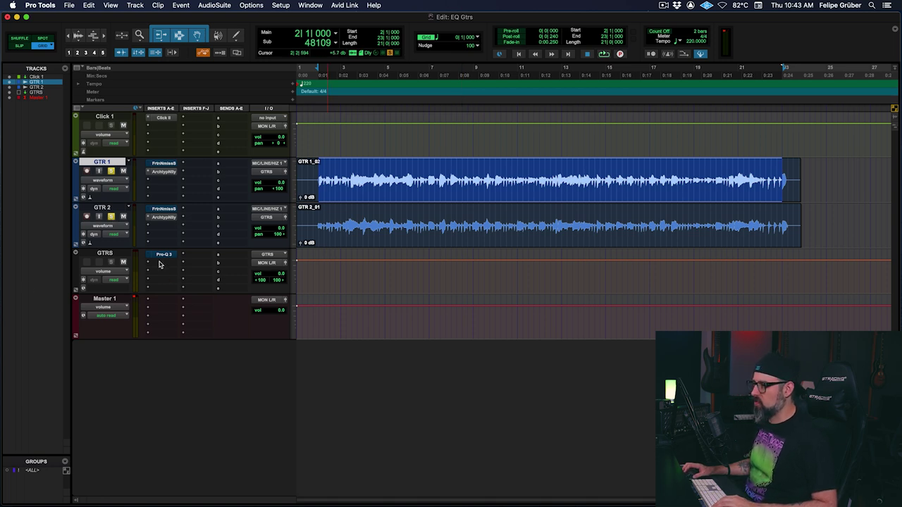
Step: Insert a second Pro-Q 3 on the GTRS track, move its window clear of the inserts and play the soloed guitars
click(159, 264)
click(191, 237)
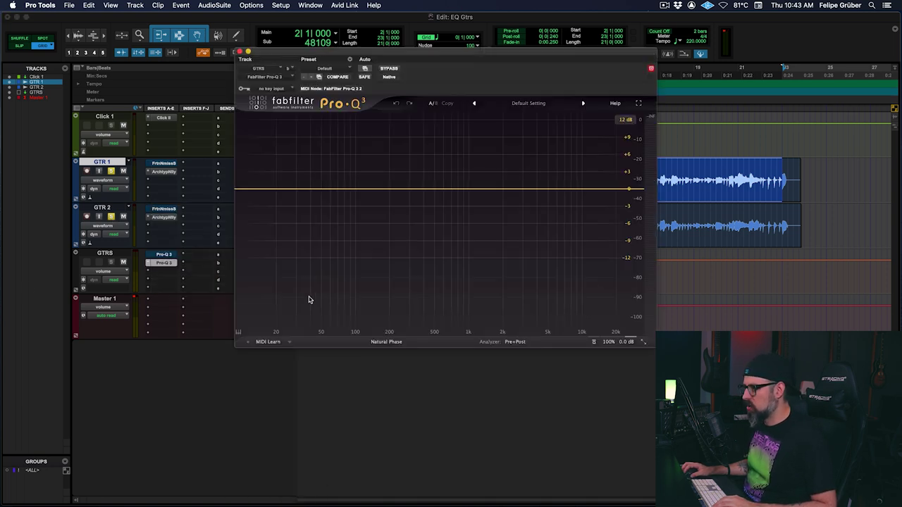
drag(385, 51, 488, 170)
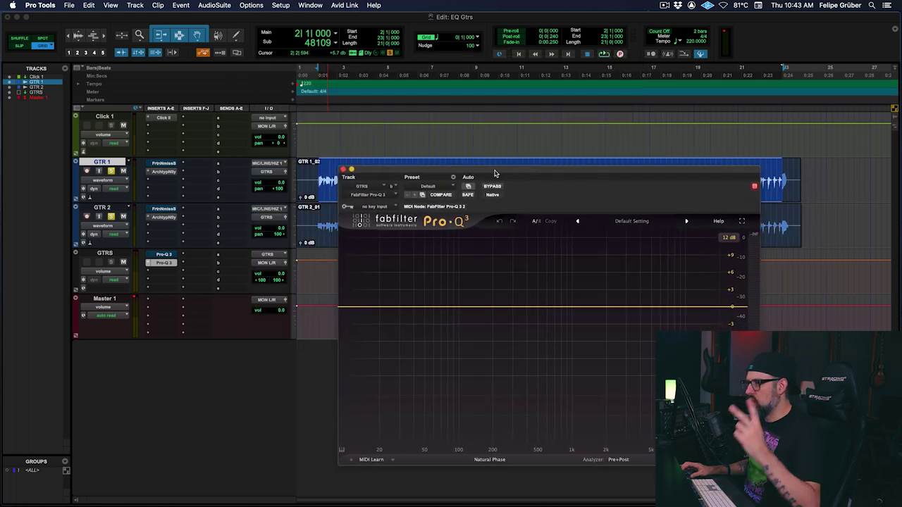
key(space)
drag(547, 173, 507, 141)
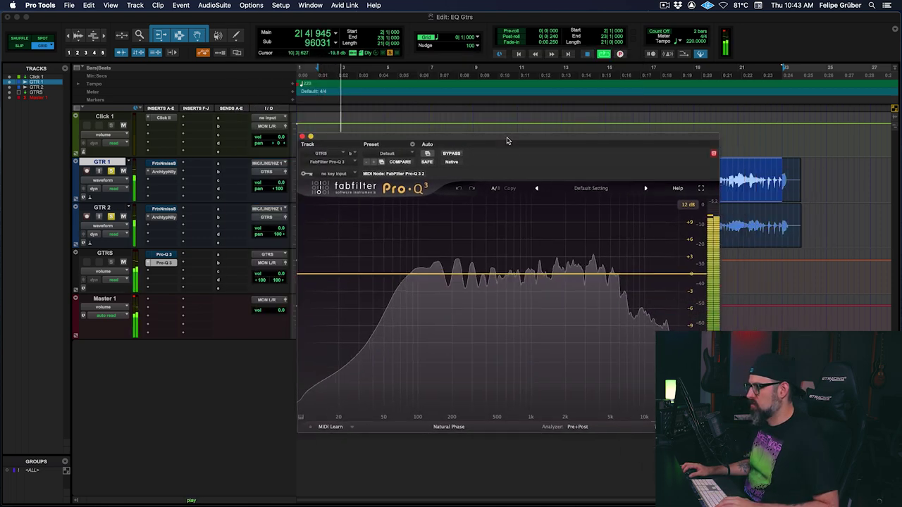
Step: Stop playback and add a high cut at 10000 Hz with a 24 dB/oct slope in the new Pro-Q 3
key(space)
click(693, 274)
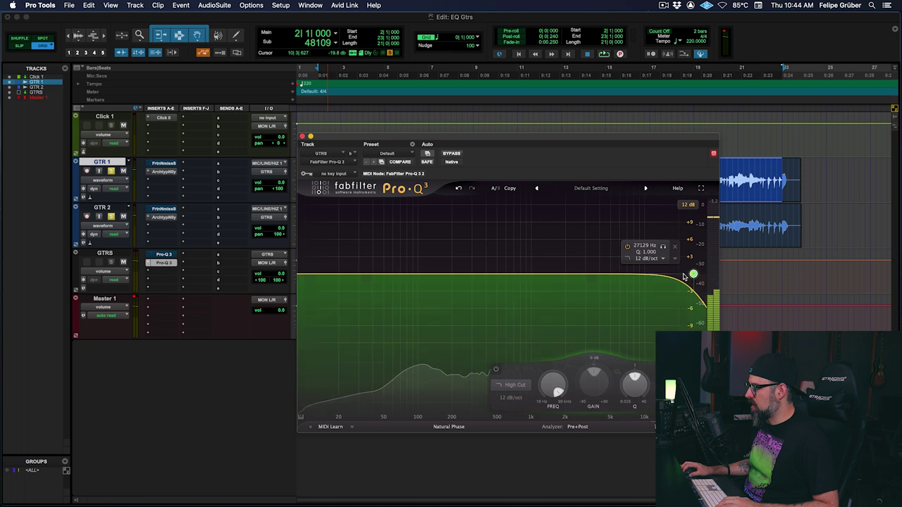
double_click(638, 246)
text(10000)
key(Return)
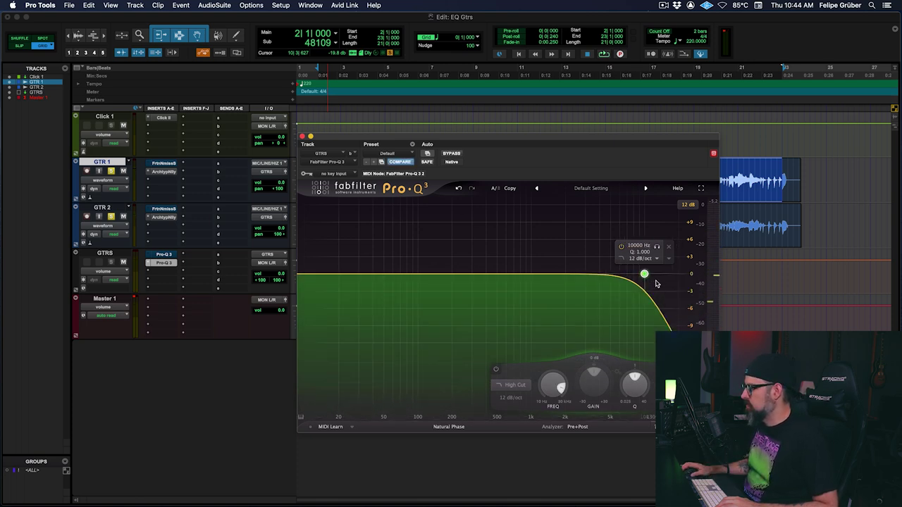
scroll(647, 278, up, 1)
Step: Audition what the high cut removes and compare the guitars with the EQ bypassed and active
key(space)
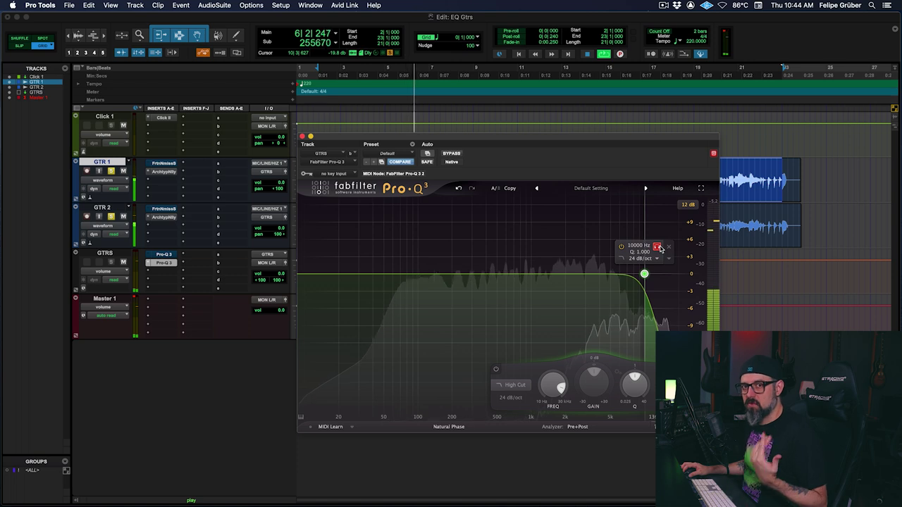
key(space)
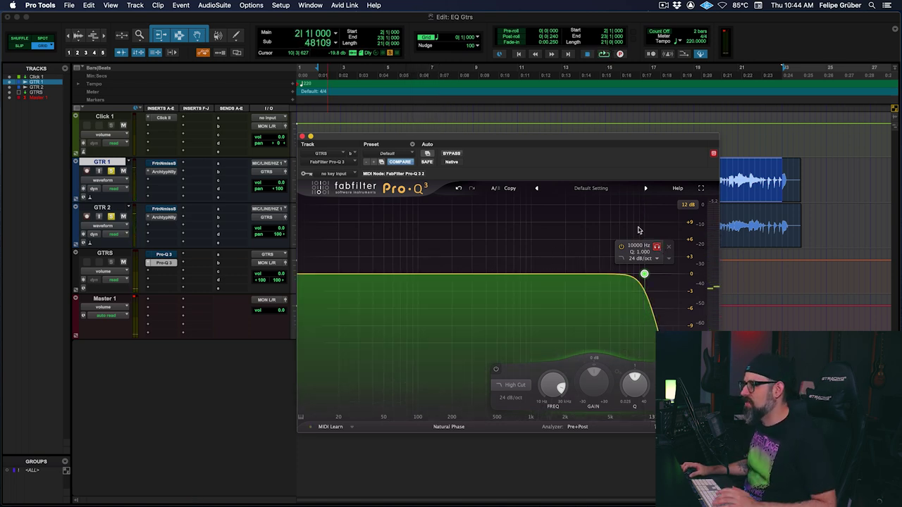
key(space)
click(450, 154)
click(450, 153)
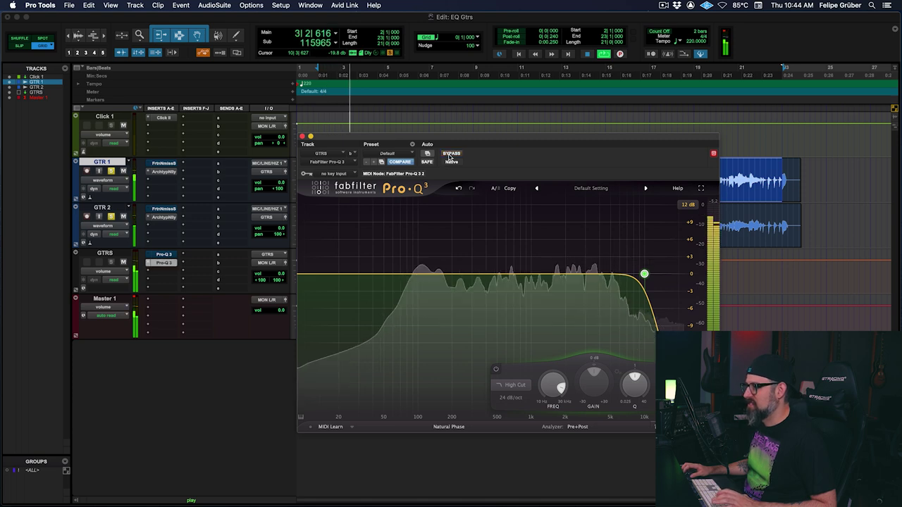
key(space)
Step: Add a bell band at 3800 Hz, boost it about 1.29 dB with Q 6.709, and retune it to 3880 Hz during playback
click(590, 273)
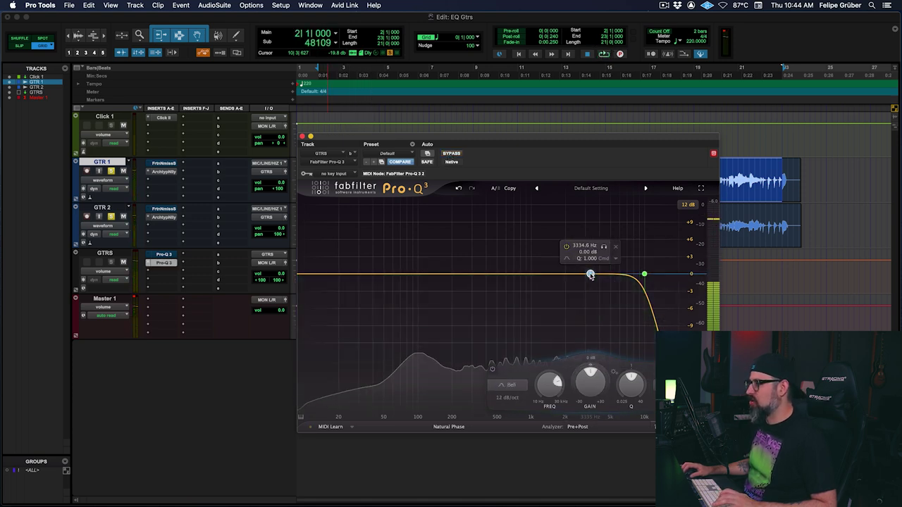
click(583, 246)
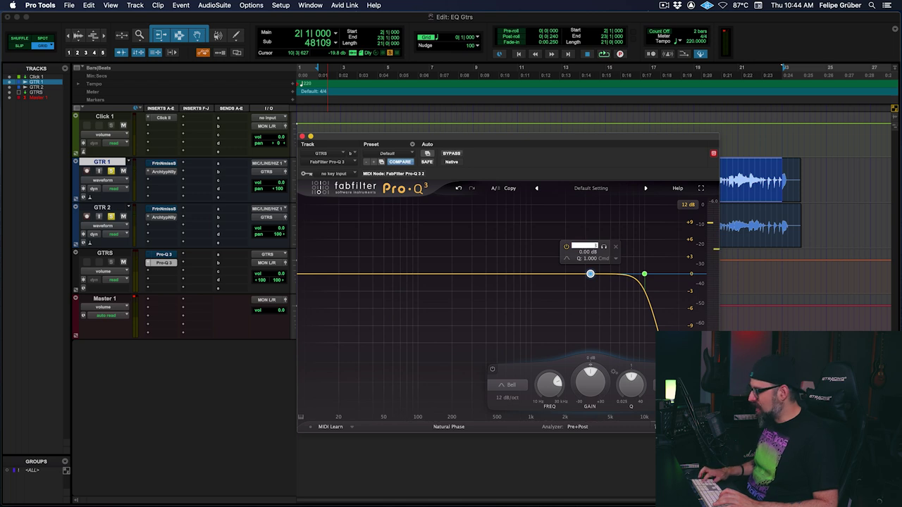
key(Return)
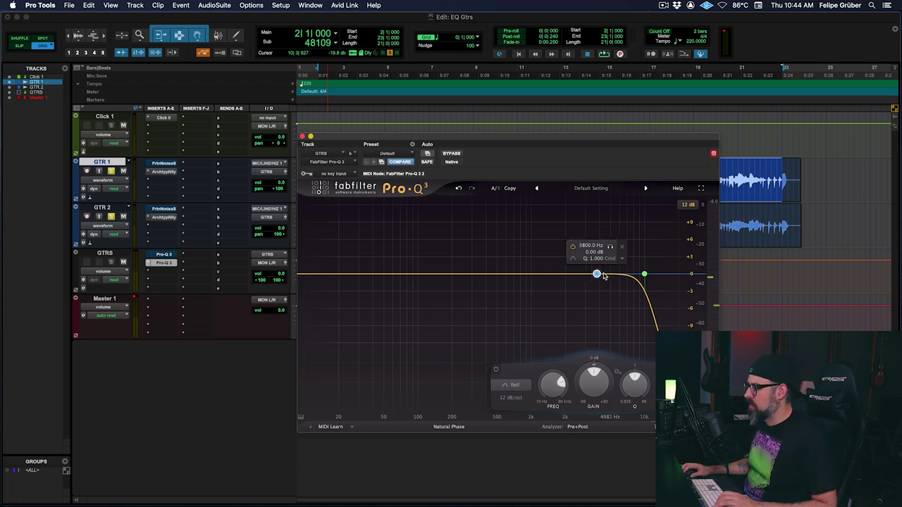
key(space)
scroll(598, 275, down, 10)
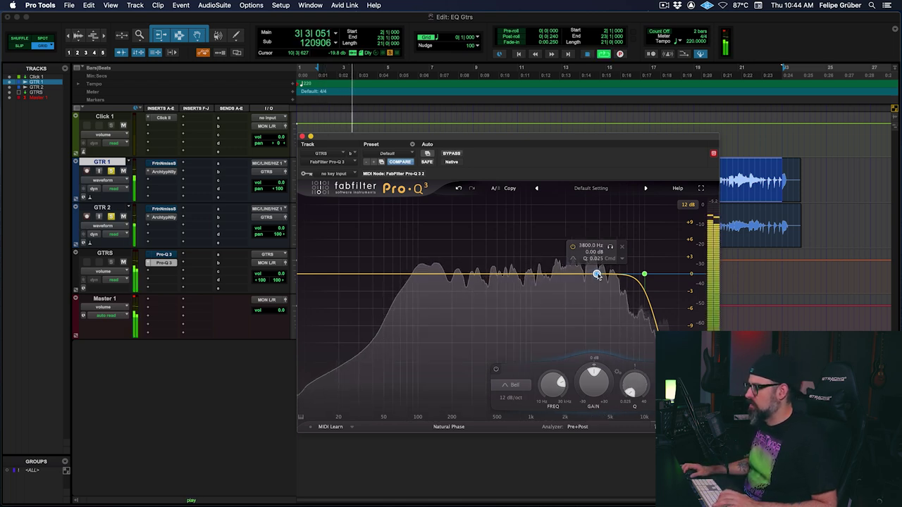
drag(598, 275, 597, 269)
scroll(596, 268, up, 15)
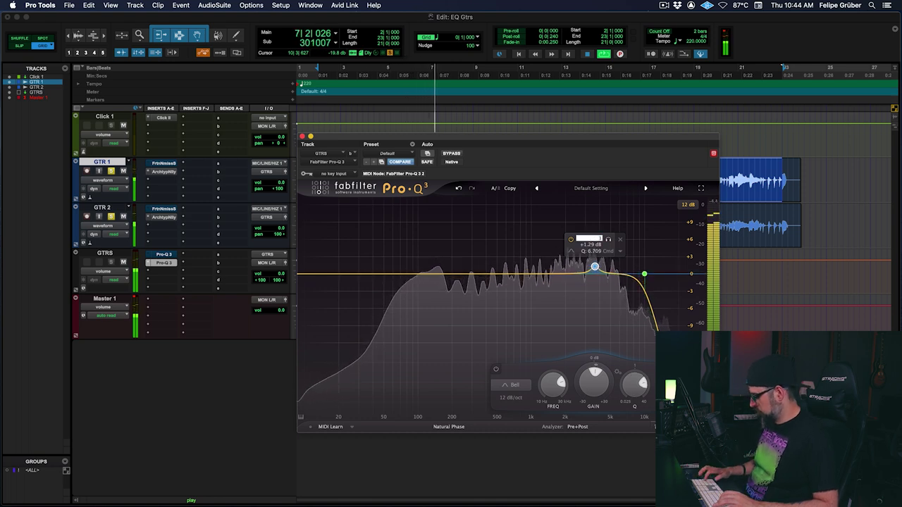
key(Return)
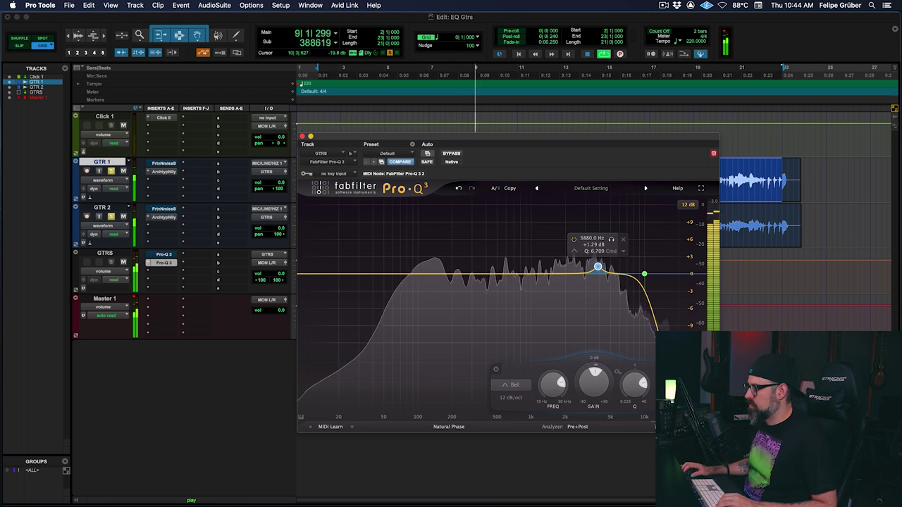
Step: Retune the bell to 3200 Hz, narrow it to Q 14.56, and sweep it to about 3537 Hz with a 3.85 dB boost
double_click(582, 239)
text(3200)
key(Return)
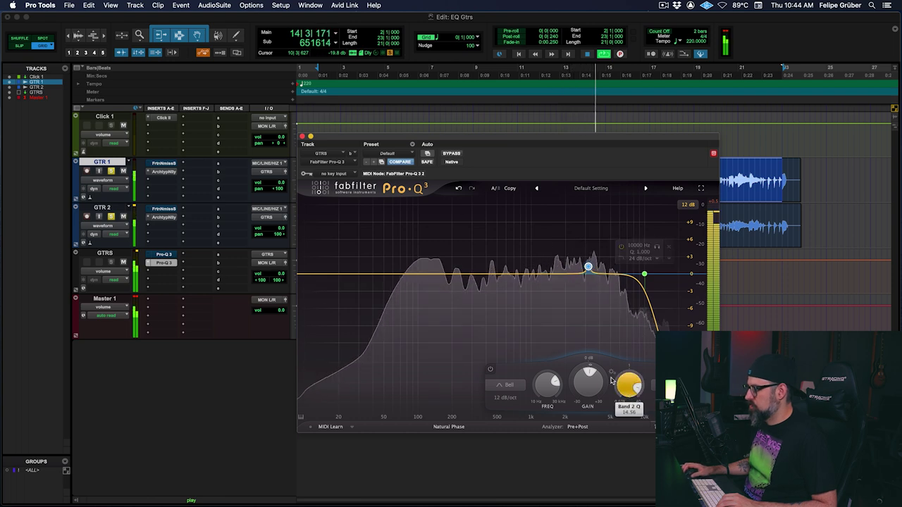
drag(594, 364, 594, 253)
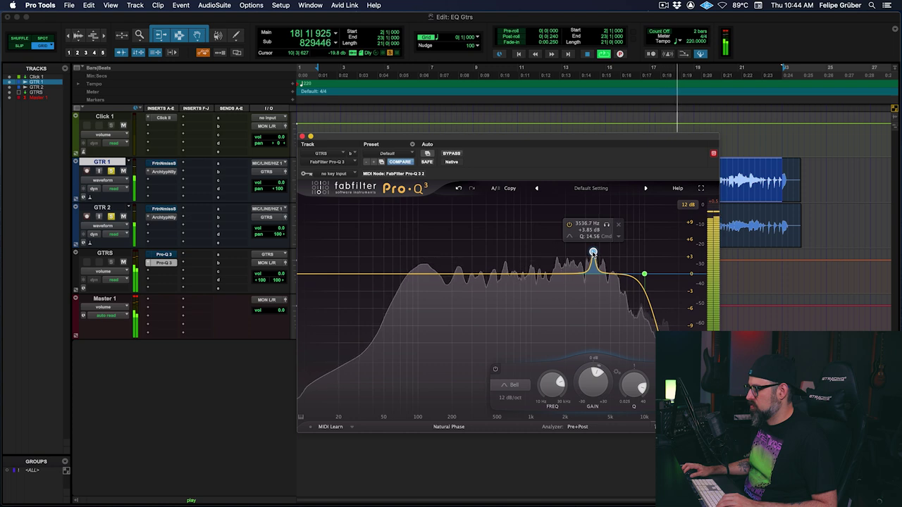
key(space)
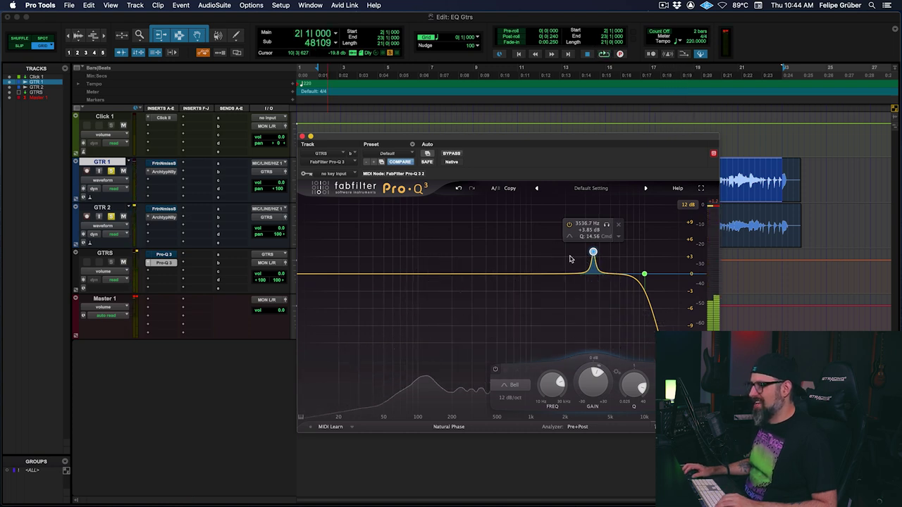
Step: Check the first Pro-Q 3's bands for reference, and cut the new EQ's narrow bell by about 2.66 dB during playback
click(168, 255)
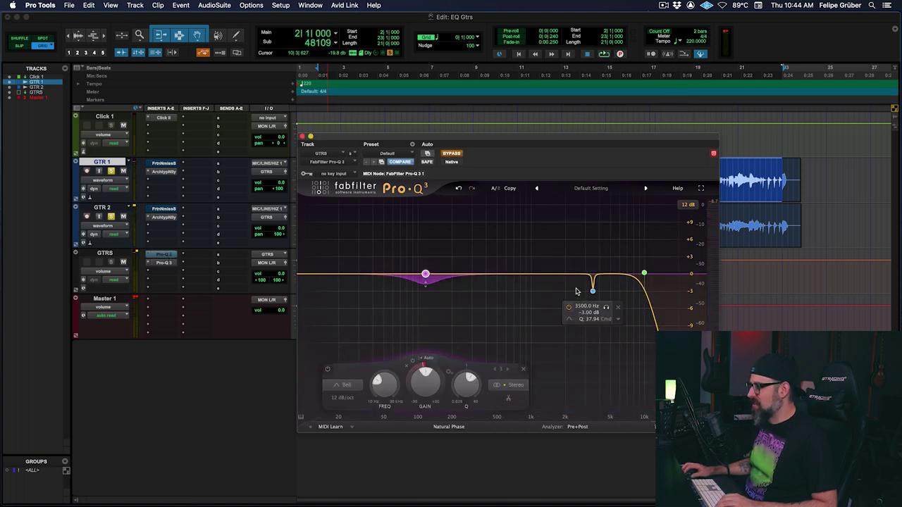
click(168, 265)
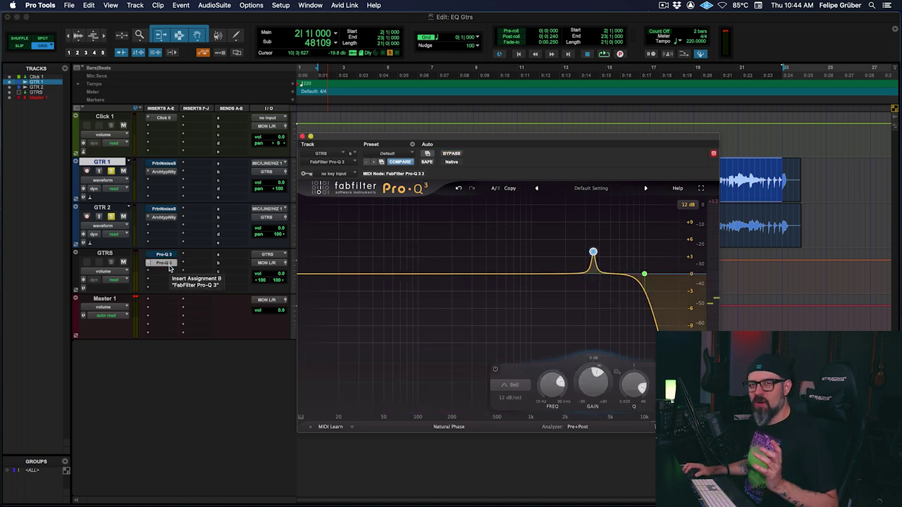
mouse_move(587, 375)
drag(587, 376, 590, 380)
key(space)
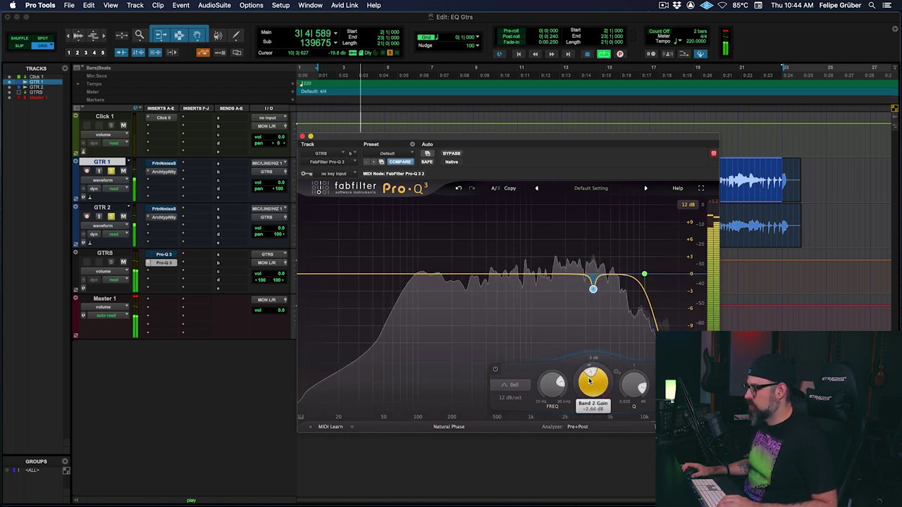
key(space)
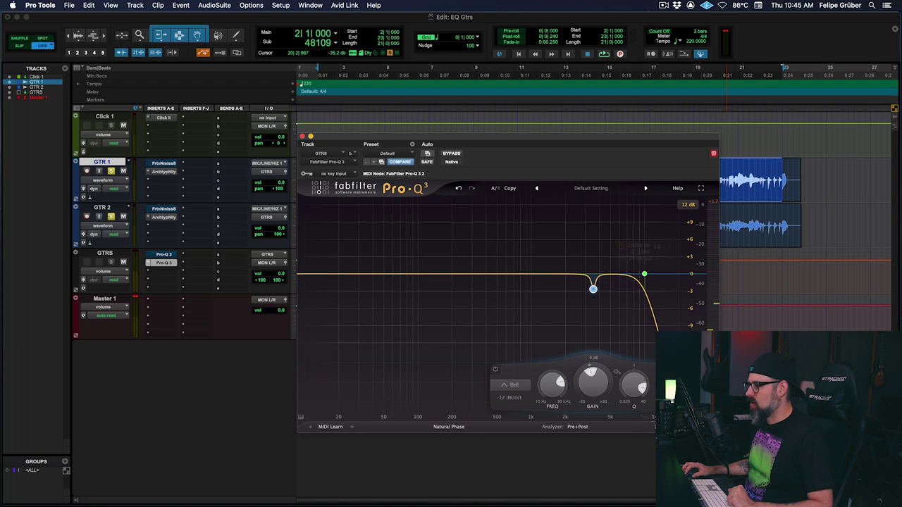
Step: Add a gentle high shelf at about 2935 Hz with a boost of about 2 dB and Q 0.300
drag(640, 273, 584, 267)
drag(584, 322, 583, 320)
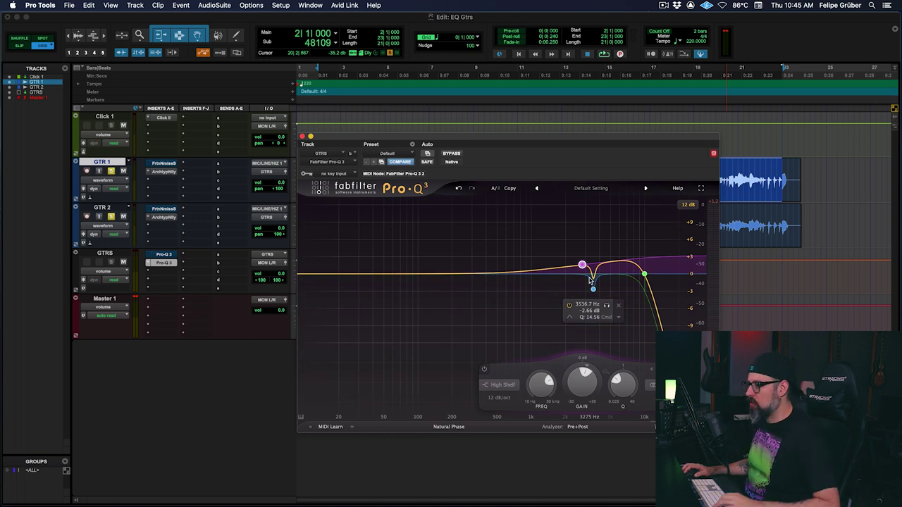
key(space)
drag(581, 266, 584, 272)
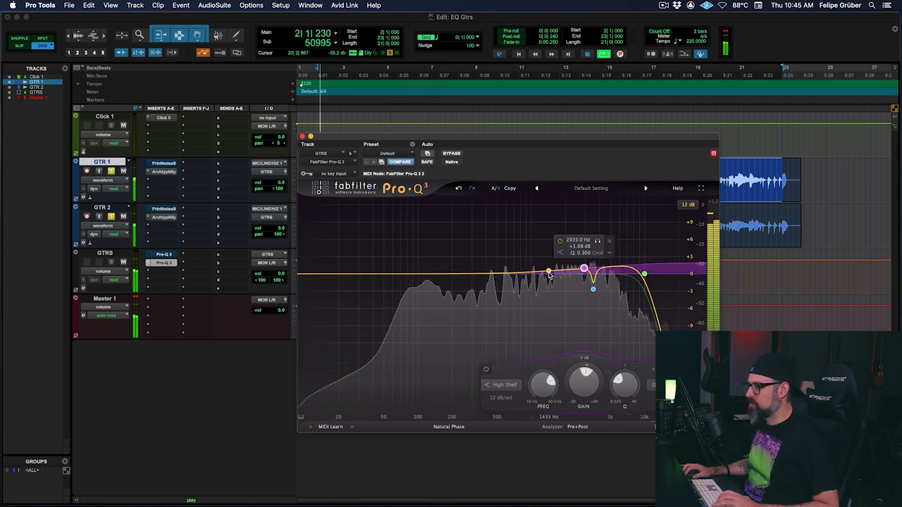
Step: Add a narrow bell cut of about 1.19 dB at 5039 Hz with Q 14.76 and compare the EQ with bypass
drag(551, 274, 611, 278)
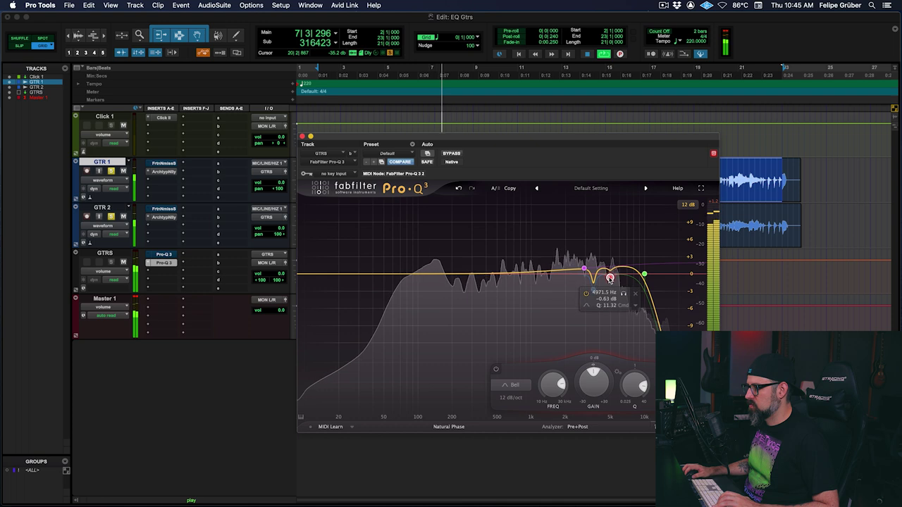
scroll(610, 280, up, 3)
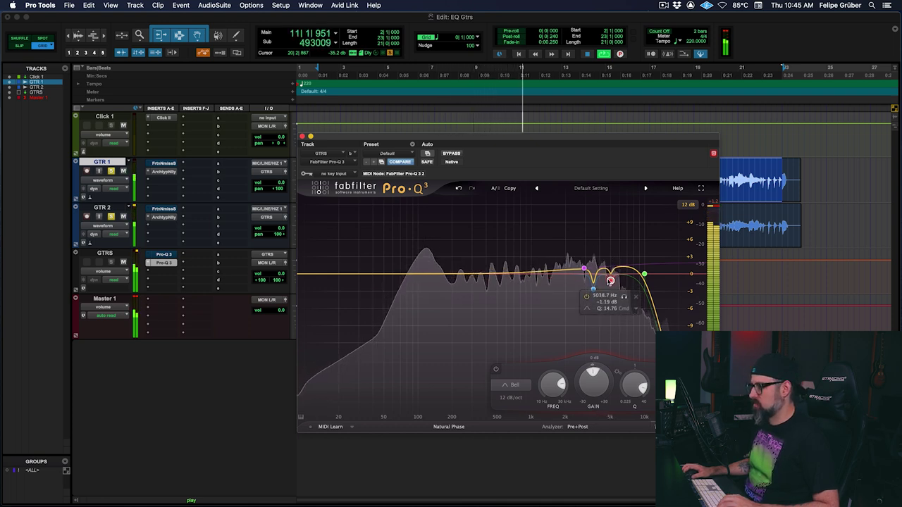
click(451, 154)
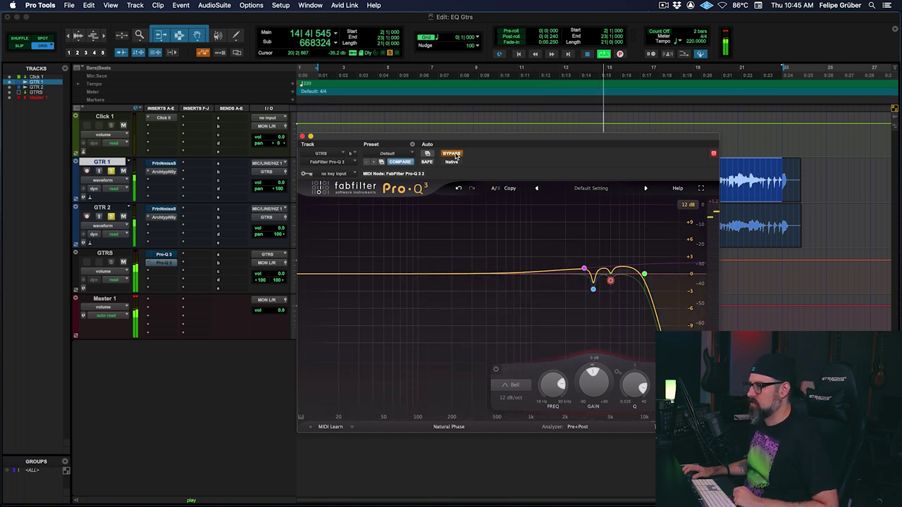
click(451, 154)
key(space)
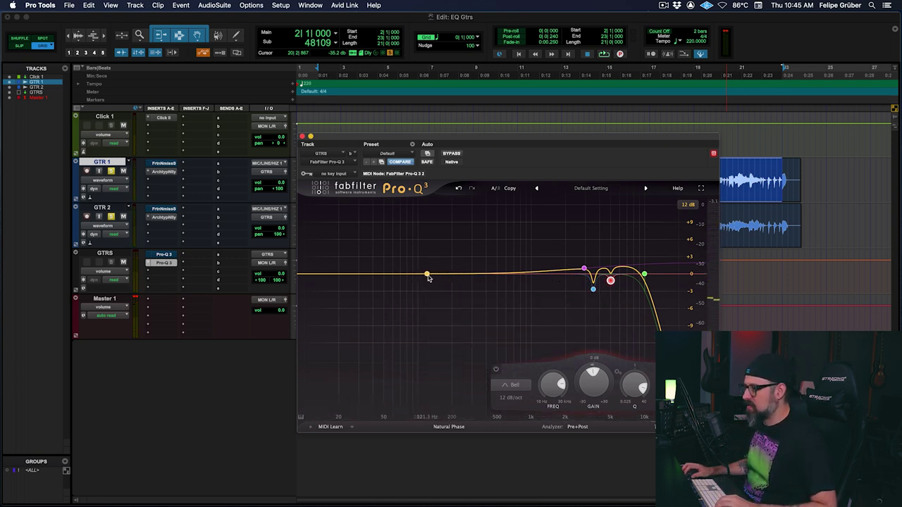
Step: Add a dynamic bell at 125.36 Hz with Q 1.394, 0 dB gain and a negative dynamic range, and check it during playback
click(427, 275)
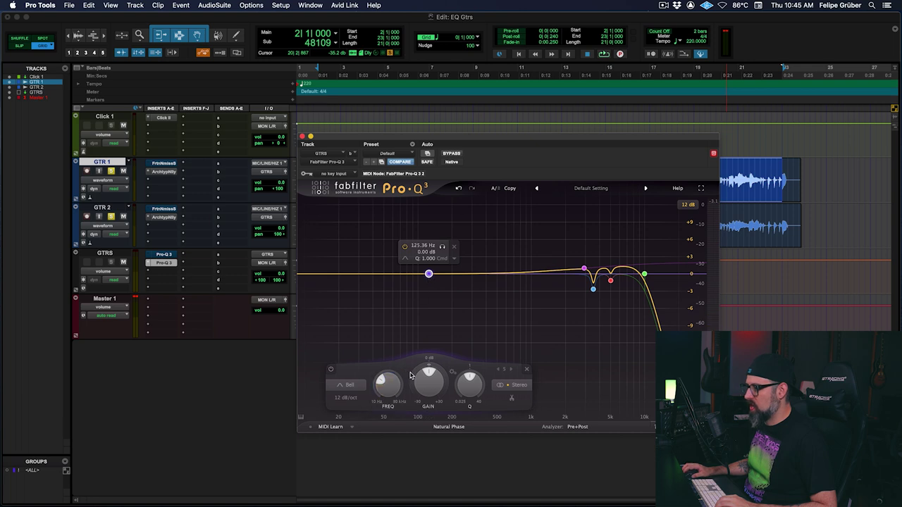
drag(411, 376, 413, 377)
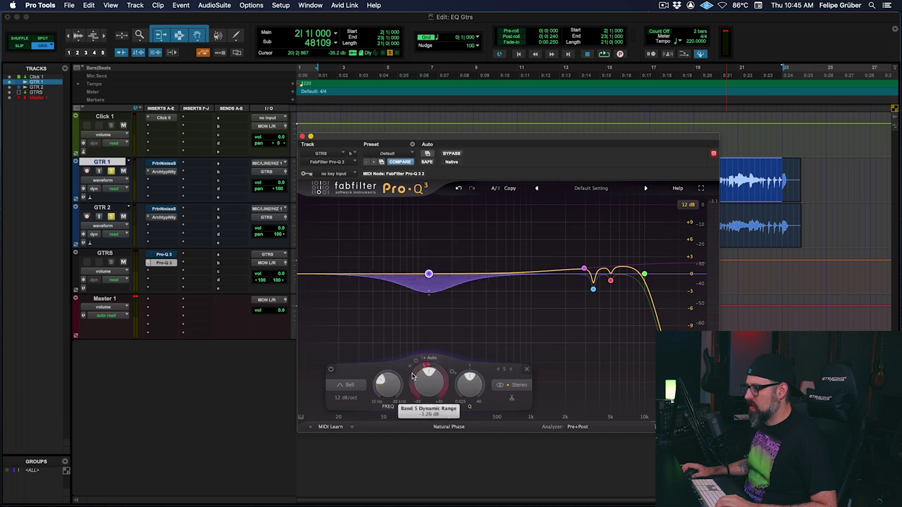
double_click(429, 278)
double_click(428, 278)
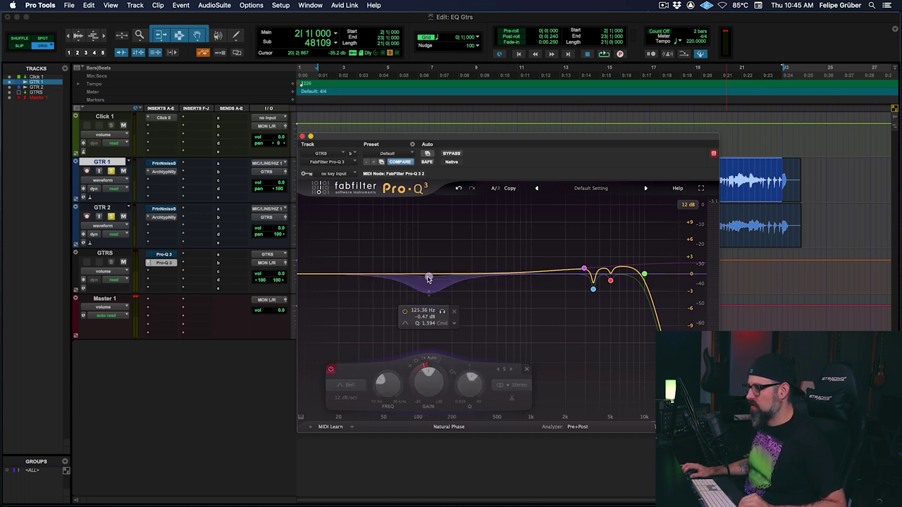
double_click(429, 277)
double_click(428, 381)
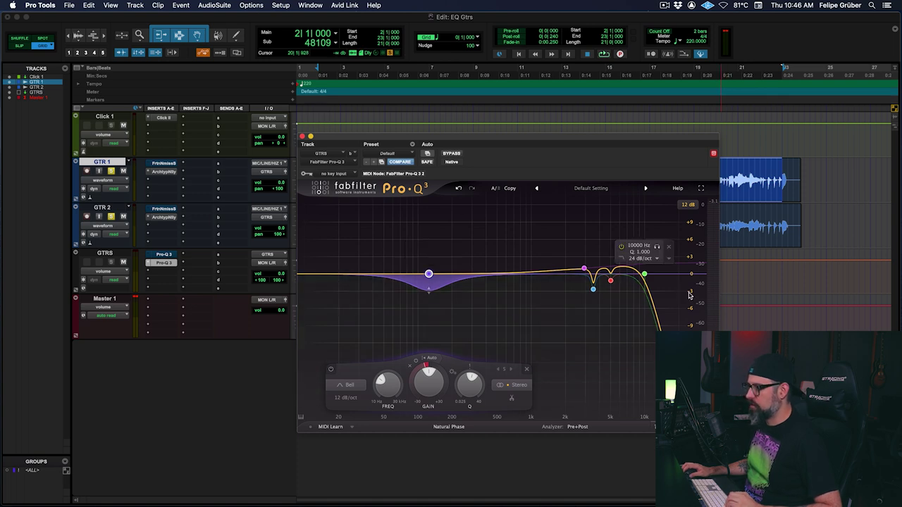
key(space)
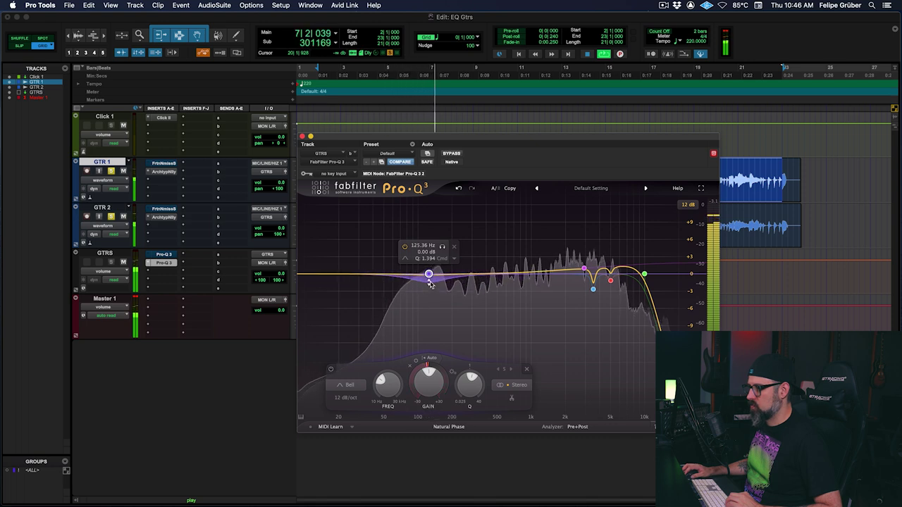
key(space)
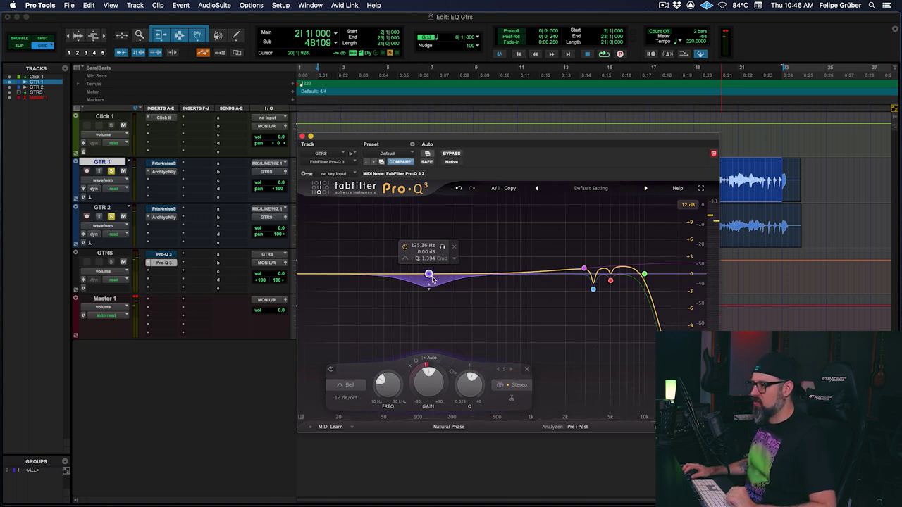
Step: Raise the 125.36 Hz dynamic bell's gain to about +1.37 dB and audition it against the spectrum during playback
drag(428, 274, 428, 267)
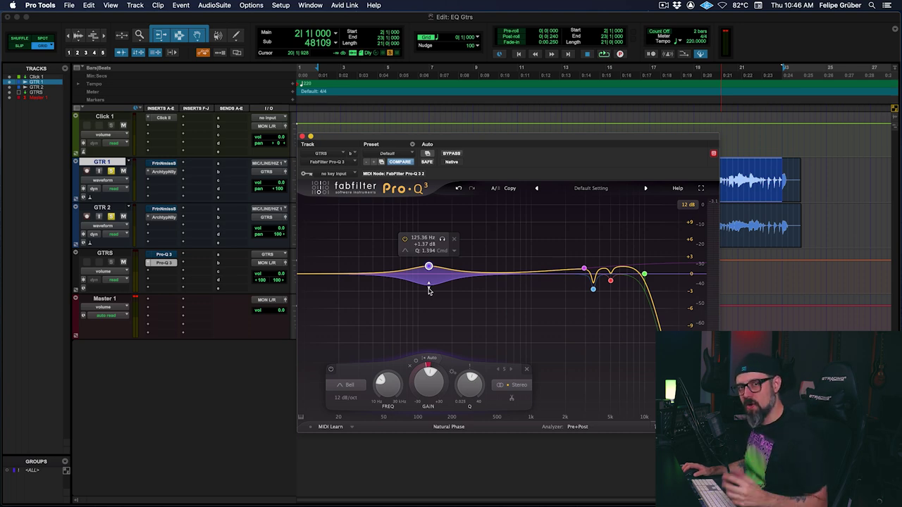
key(space)
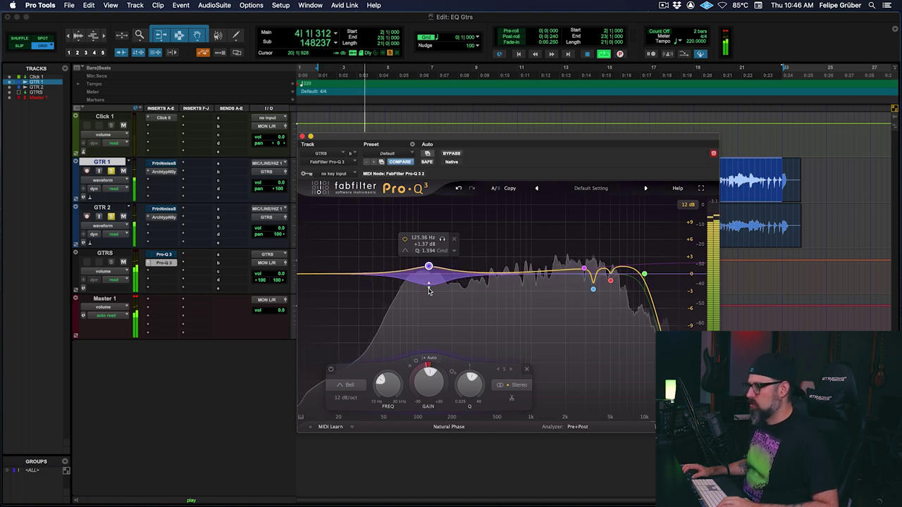
key(space)
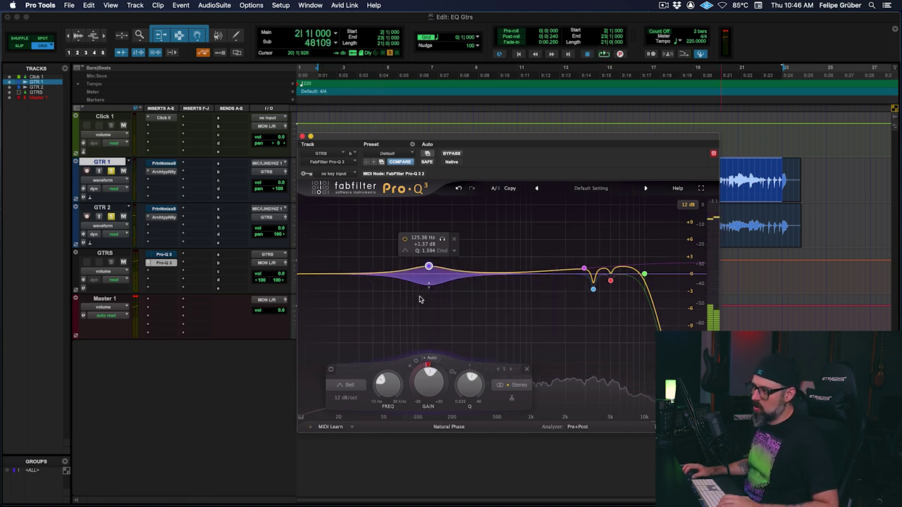
key(space)
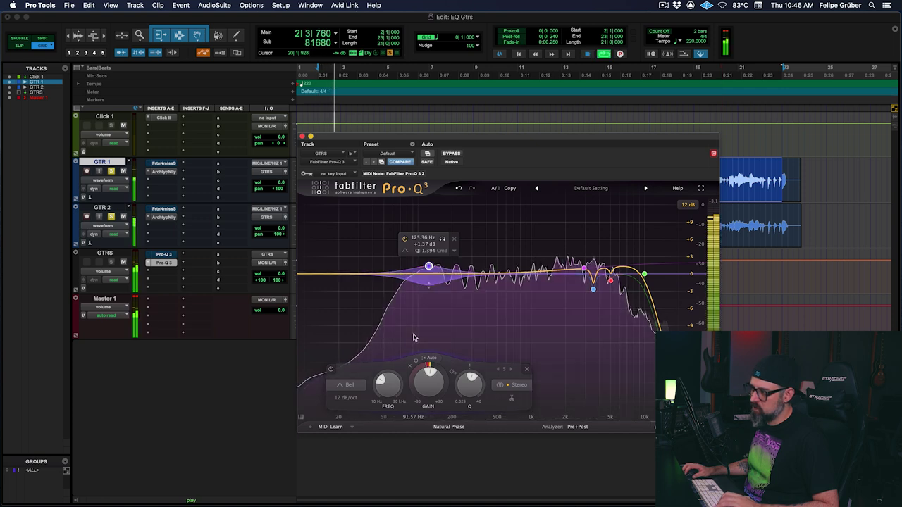
key(space)
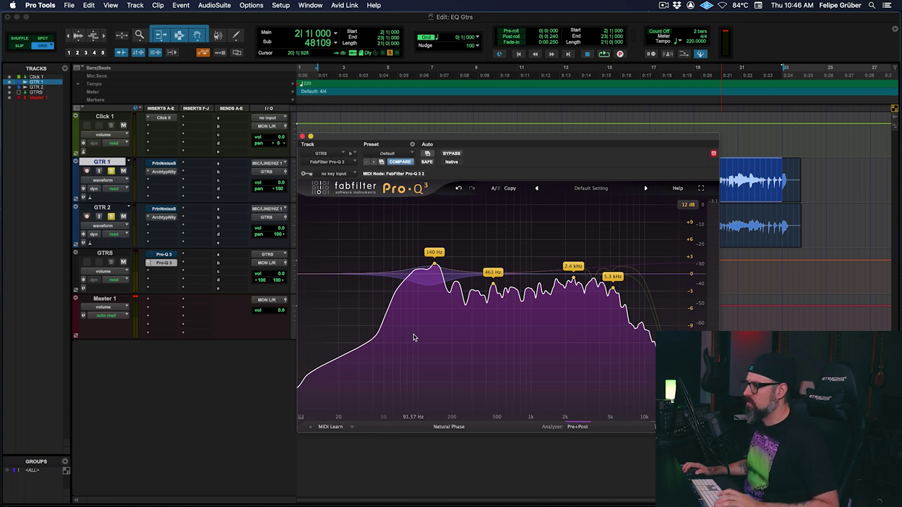
Step: Play the double-tracked guitars and compare the second Pro-Q 3 on GTRS with its bypassed state
key(space)
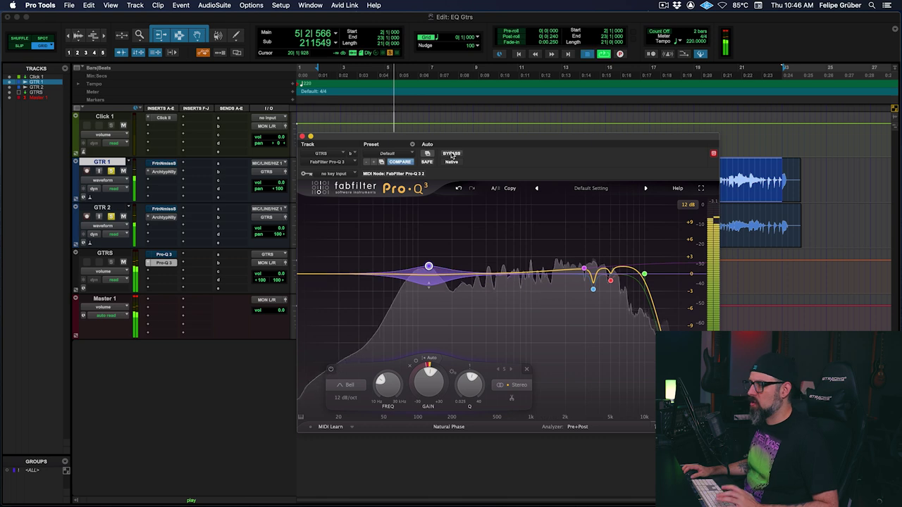
key(space)
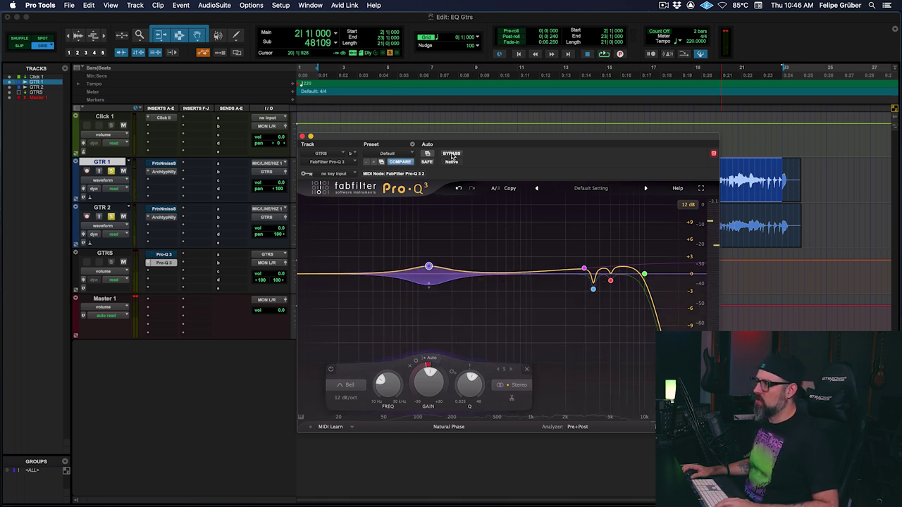
key(space)
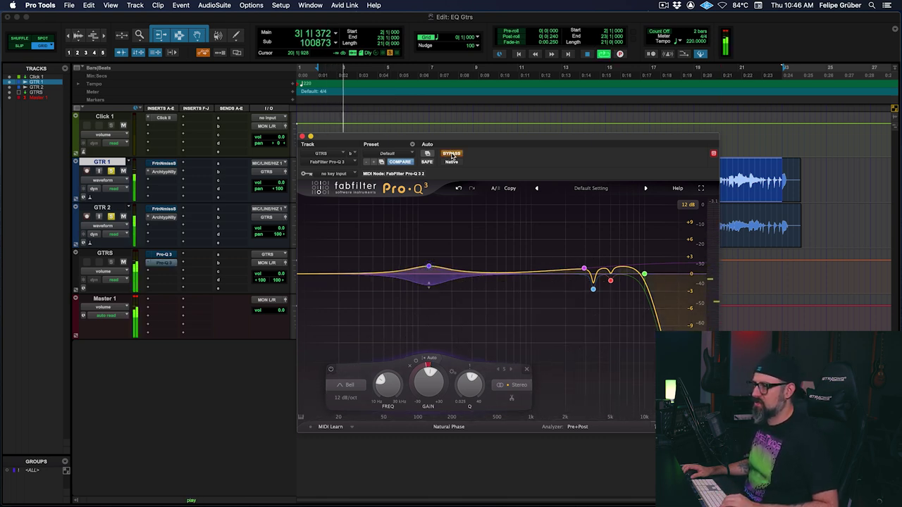
click(452, 155)
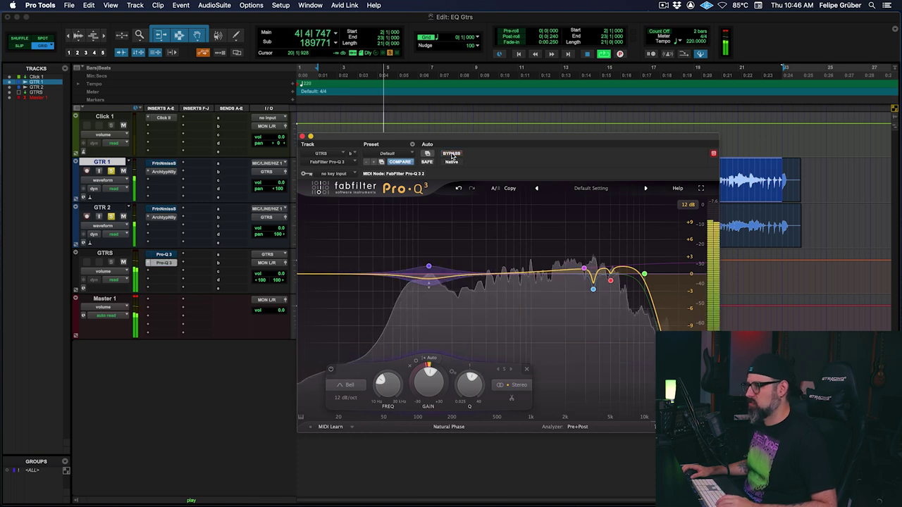
click(452, 155)
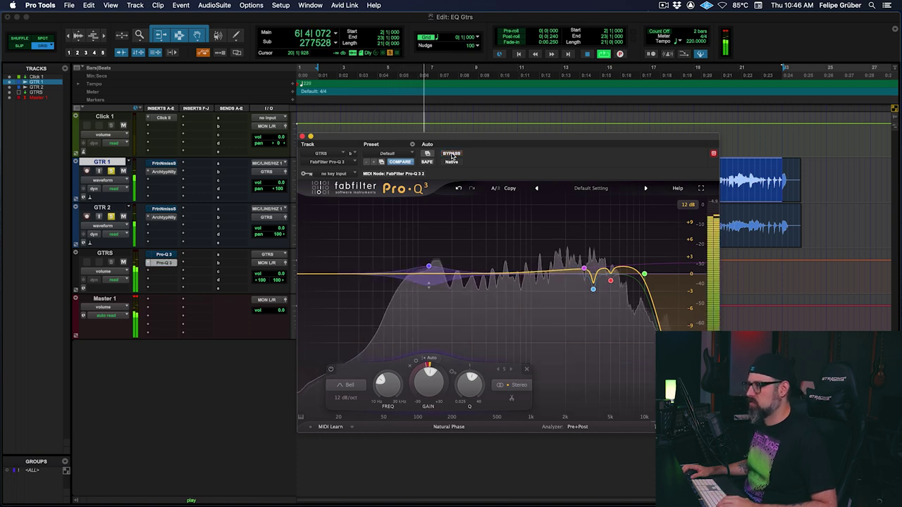
click(452, 155)
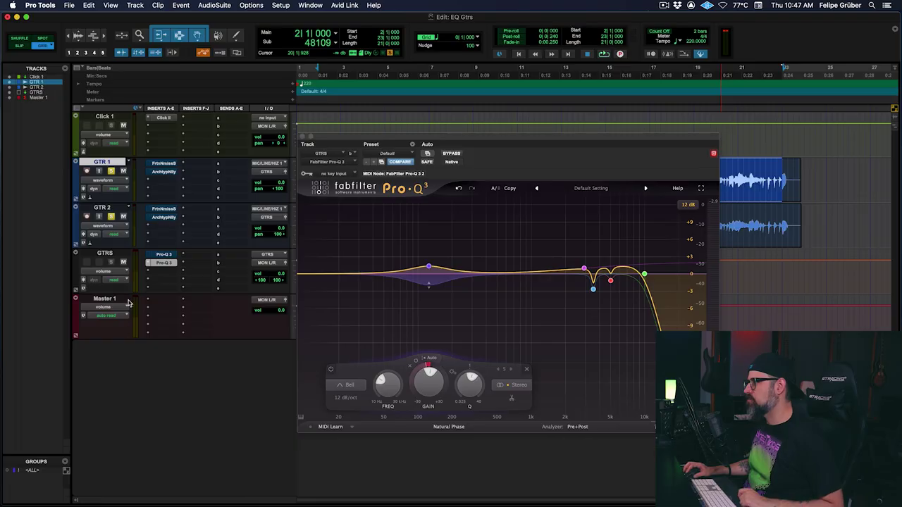
Step: Insert the Ignite Emissary (mono) amp plug-in in the third insert slot of GTR 1
click(169, 181)
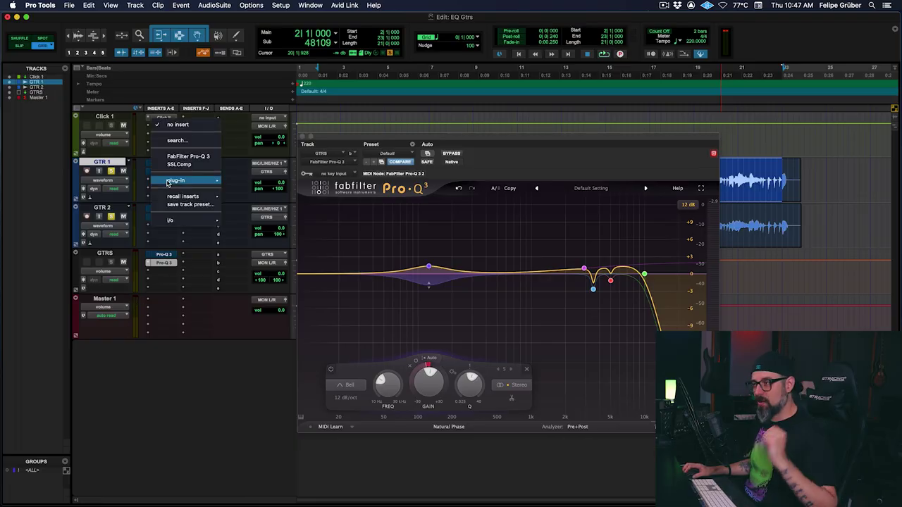
text(em)
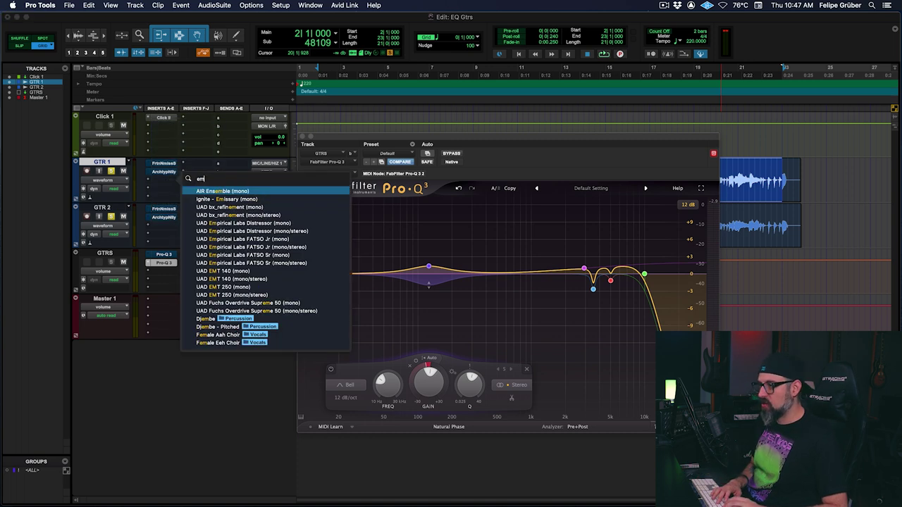
text(y)
key(BackSpace)
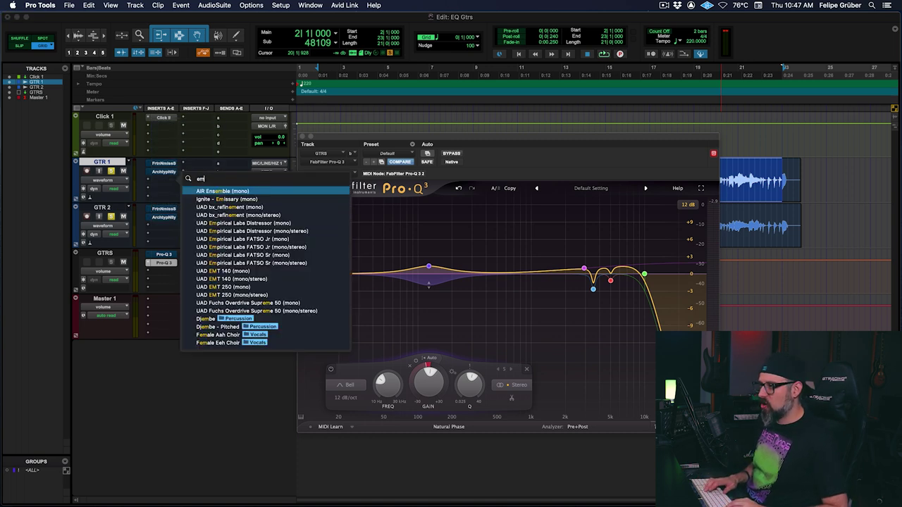
key(Down)
key(Return)
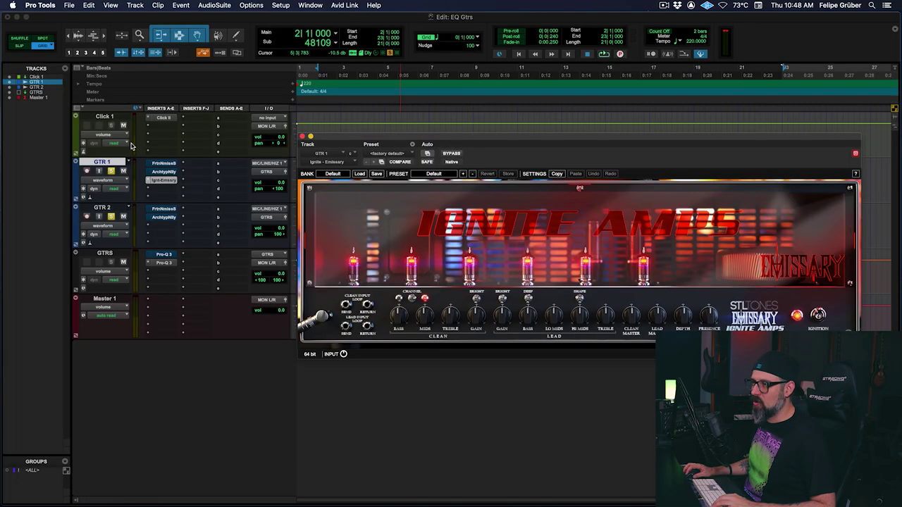
Step: Copy the Emissary insert from GTR 1 to GTR 2, and bypass and close the second Pro-Q 3 on GTRS
click(160, 265)
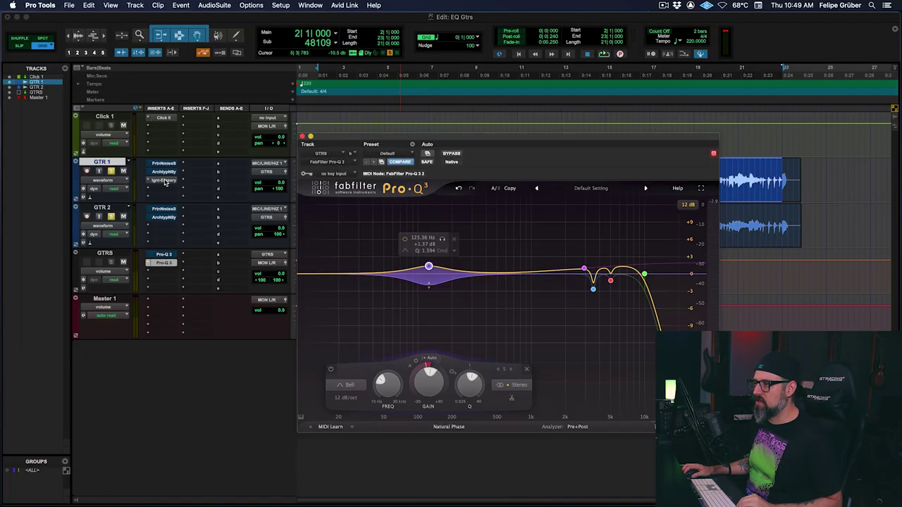
drag(165, 182, 162, 227)
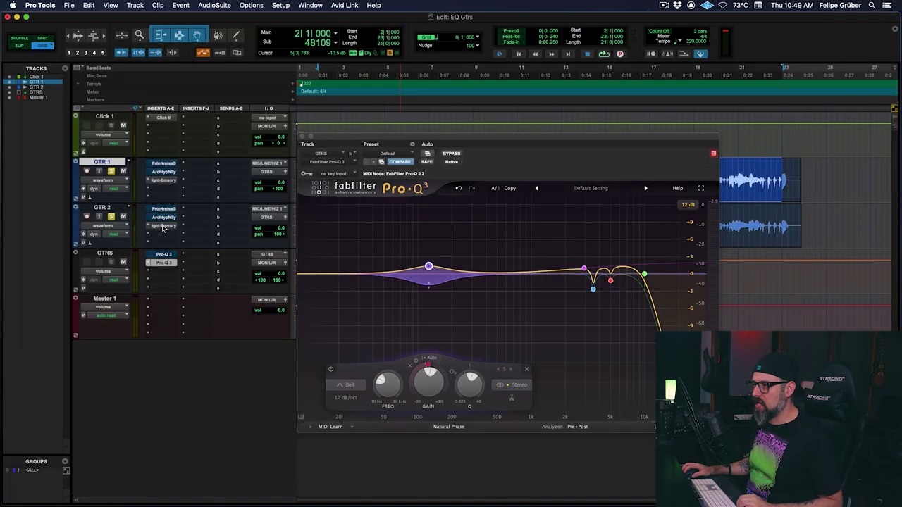
super+click(165, 264)
drag(344, 139, 432, 141)
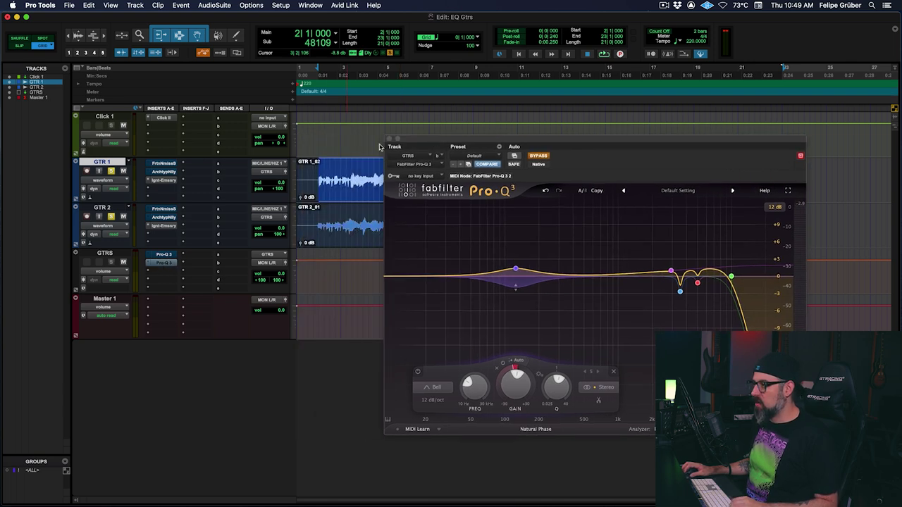
click(389, 139)
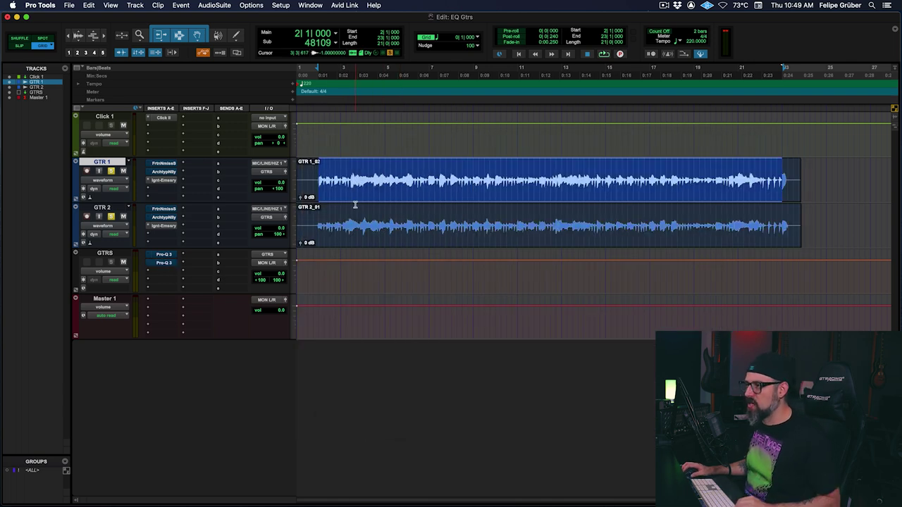
Step: Insert Ignite NadIR after Emissary on GTR 1 with the Apocalipsys preset and copy it to GTR 2
click(160, 192)
mouse_move(160, 191)
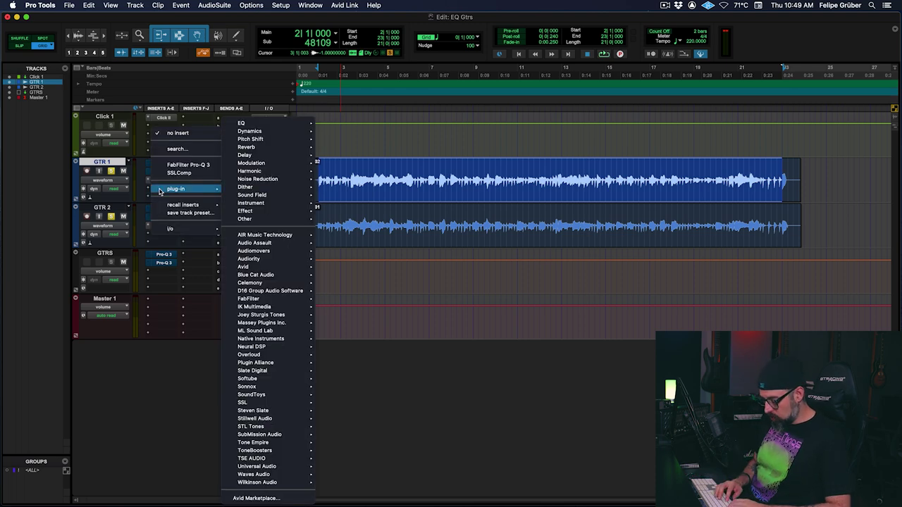
text(ignite)
key(Return)
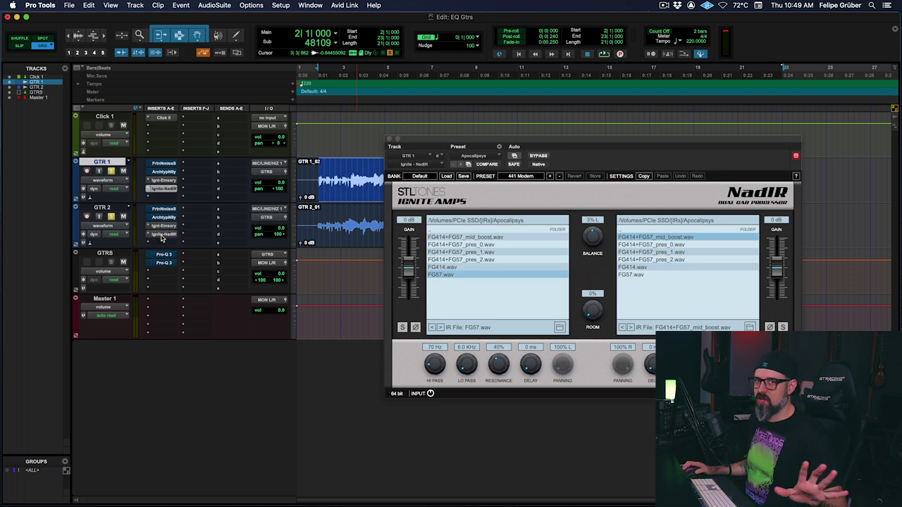
Step: Load FG414.wav as the second impulse response in NadIR on both GTR 1 and GTR 2
click(627, 267)
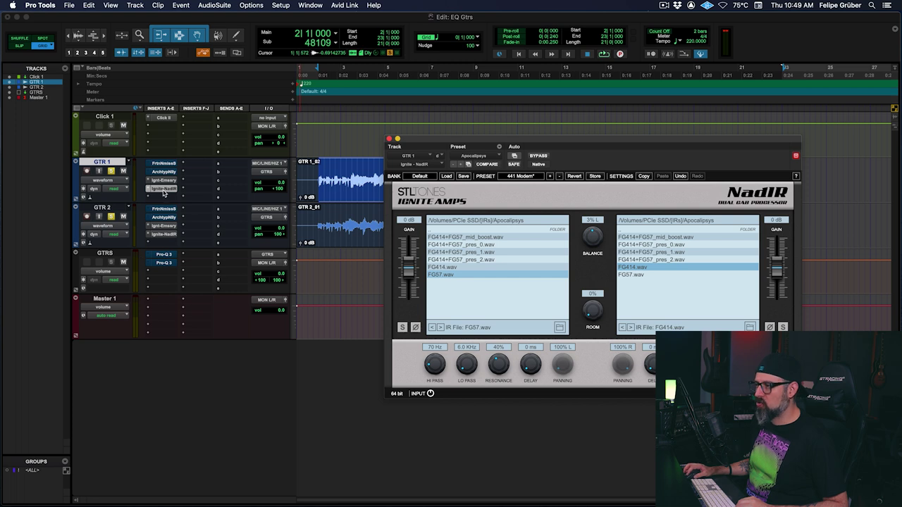
click(160, 236)
click(669, 267)
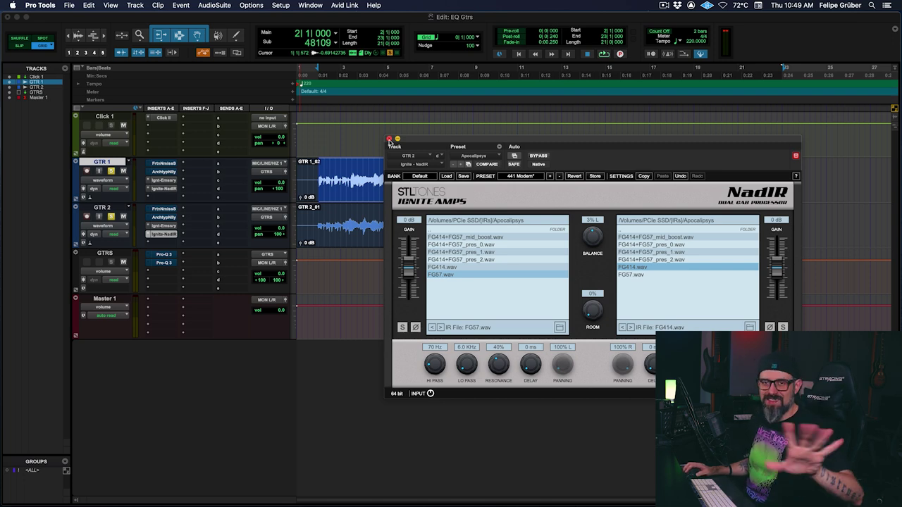
click(389, 139)
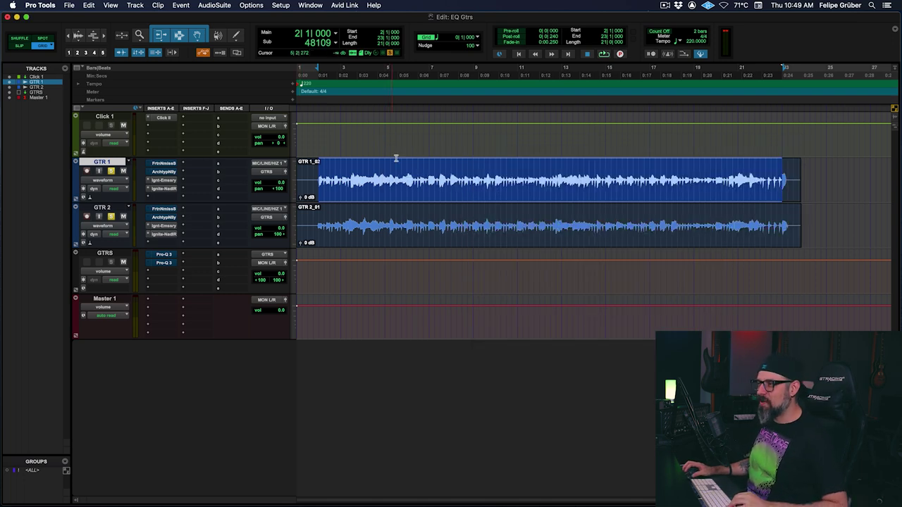
Step: Audition both guitars, unsolo GTR 2, and dial in the Emissary lead channel on GTR 1 during playback
key(space)
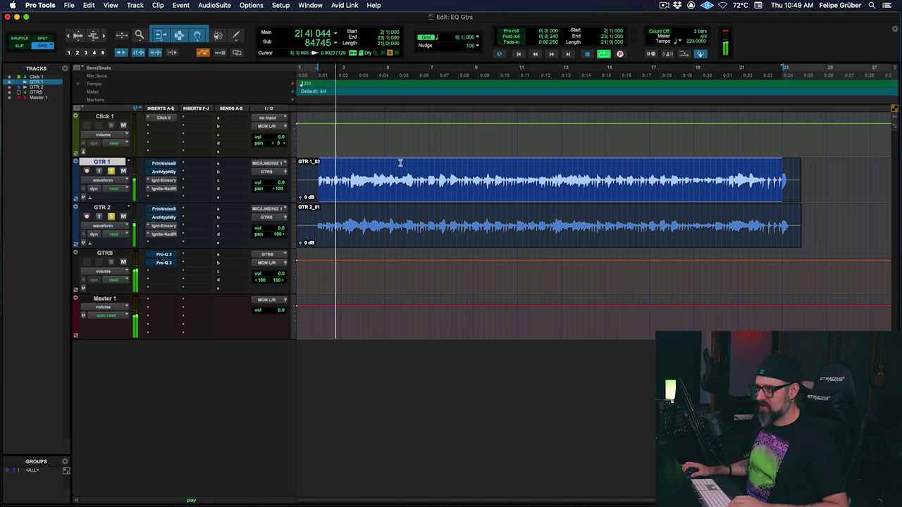
key(space)
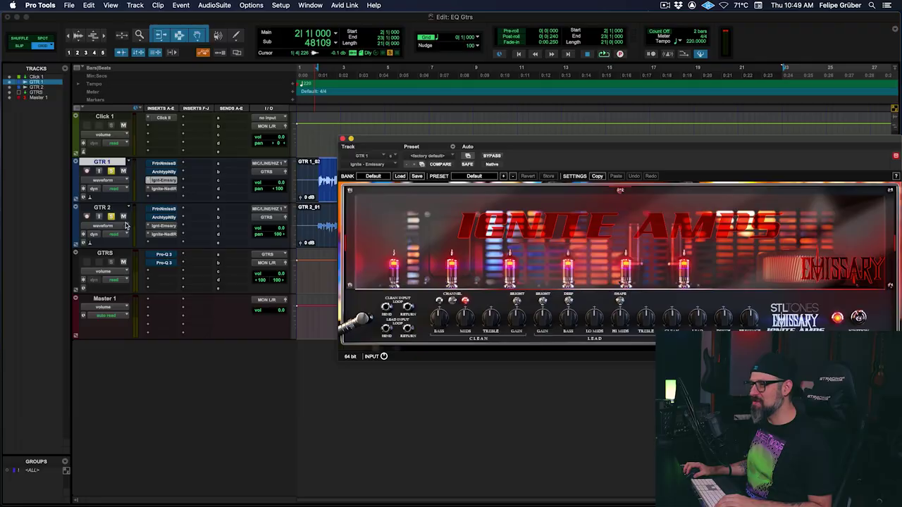
click(110, 218)
drag(591, 144, 513, 128)
key(space)
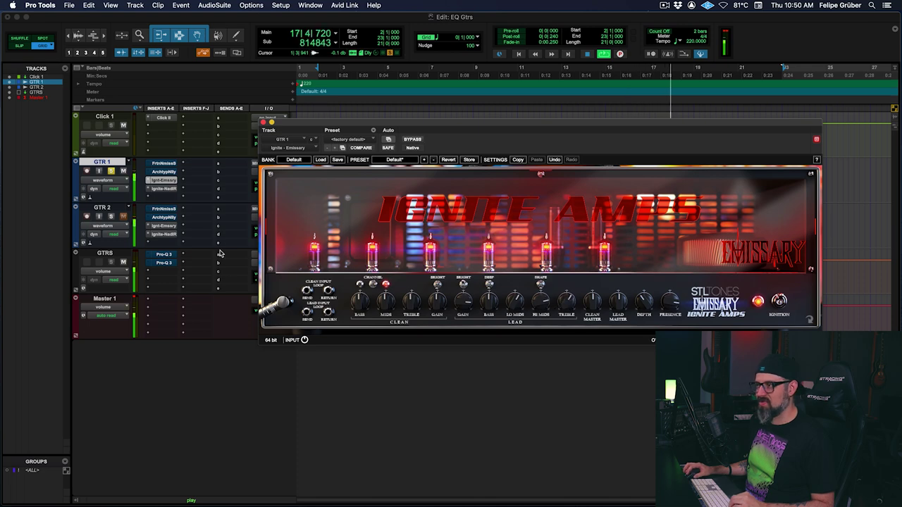
Step: Copy the adjusted Emissary from GTR 1 onto GTR 2, close its window, and audition both guitars soloed
key(space)
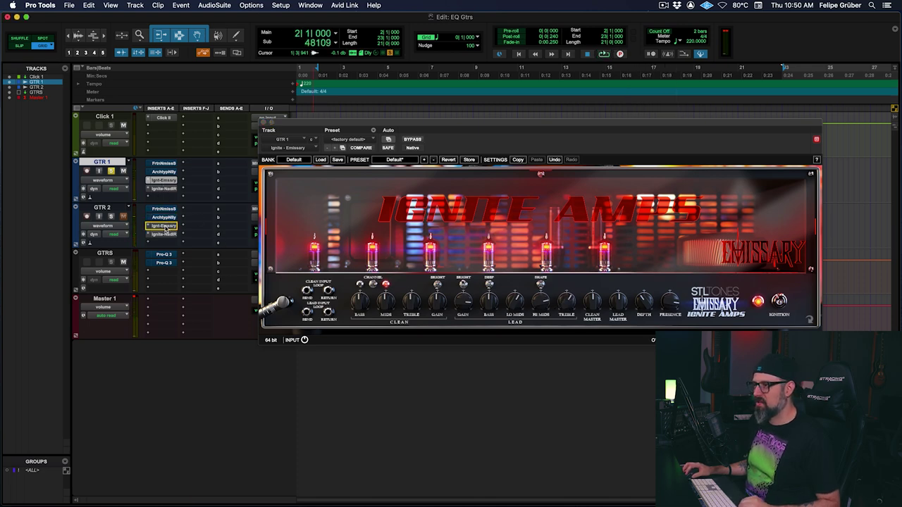
key(space)
click(260, 124)
key(space)
Step: Insert a third FabFilter Pro-Q 3 on the GTRS bus and audition the unprocessed guitars through it
click(169, 272)
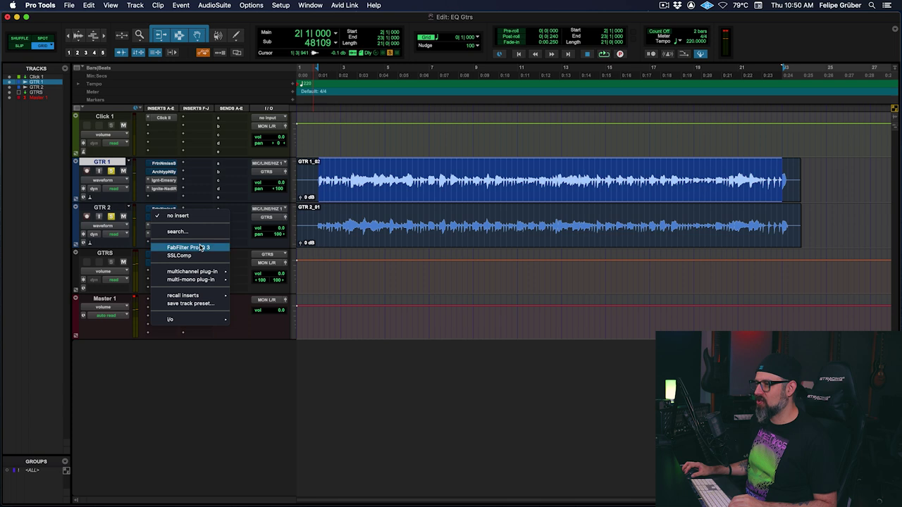
click(189, 248)
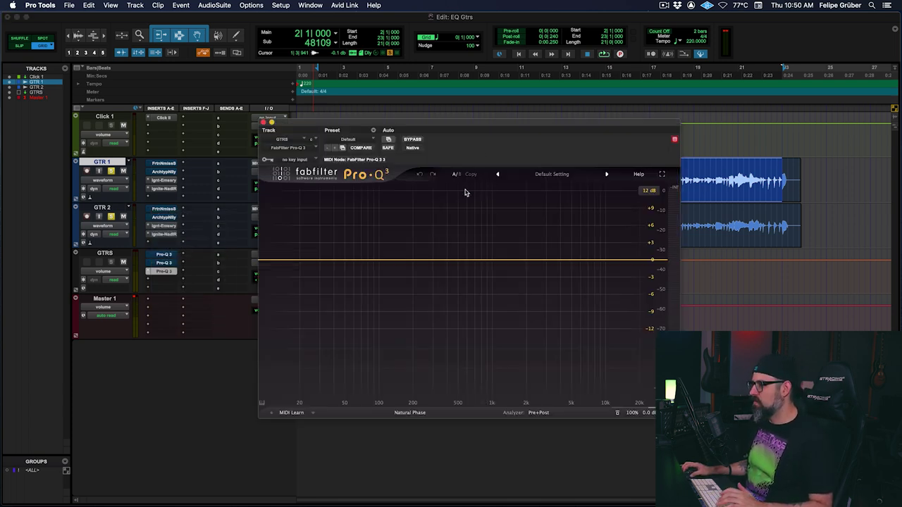
key(space)
key(space)
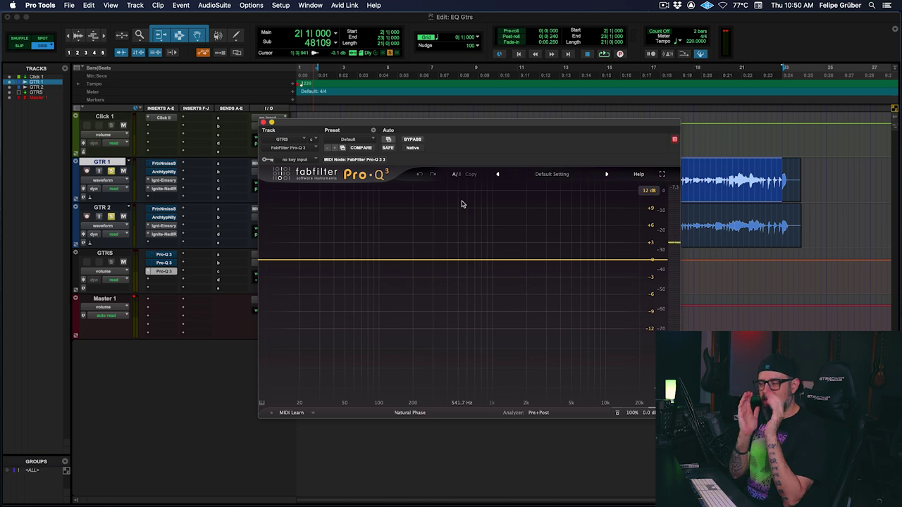
key(space)
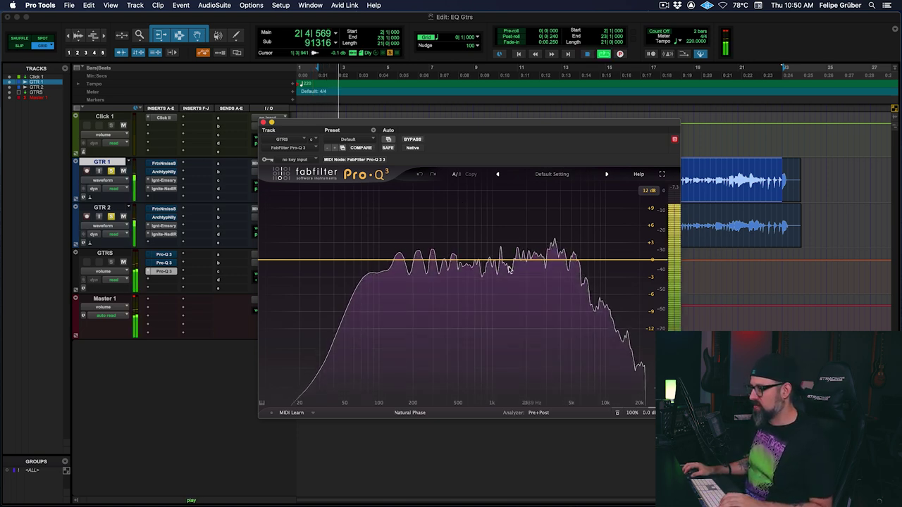
key(space)
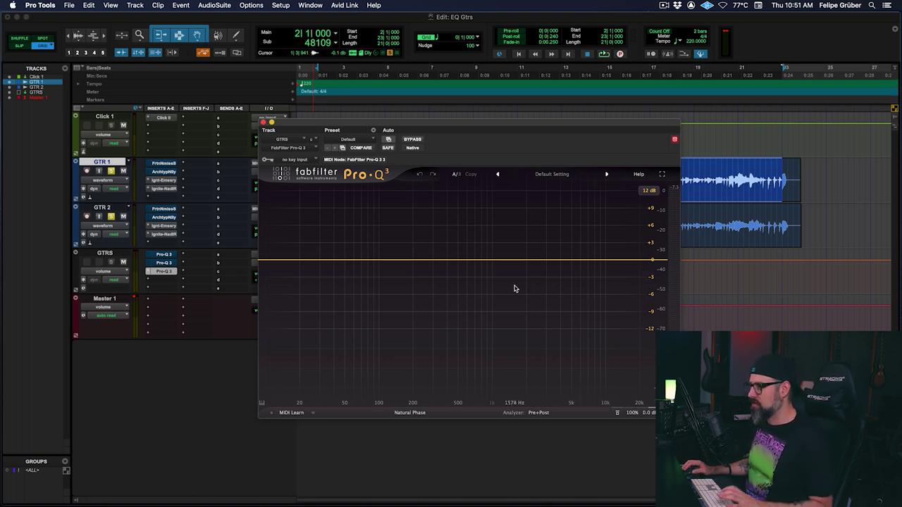
Step: During playback, add a bell cut of about 2 dB near 354 Hz and a gentle low shelf boost on the GTRS Pro-Q 3
key(space)
drag(416, 260, 441, 271)
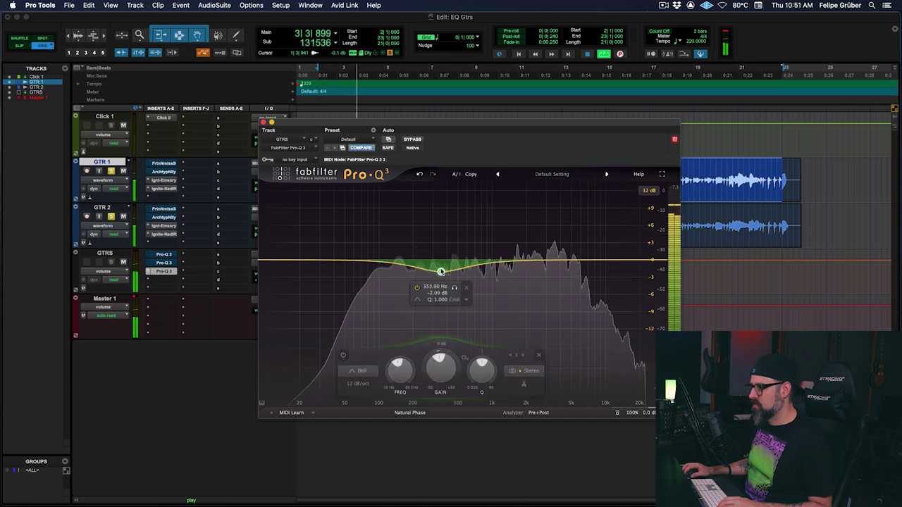
drag(358, 261, 426, 252)
Step: Add a 12 dB/oct low cut around 50 Hz and adjust the low shelf to about +3.4 dB at 211 Hz
click(265, 248)
drag(265, 248, 346, 250)
key(space)
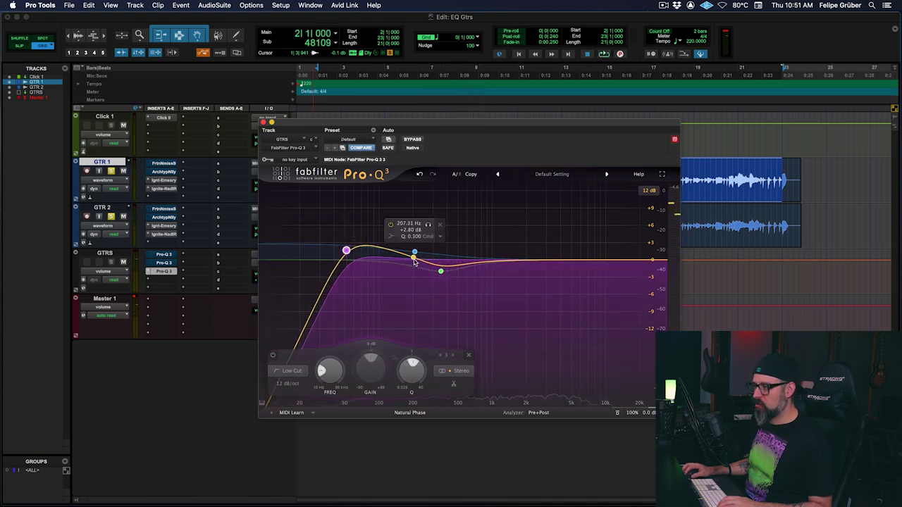
drag(414, 252, 416, 252)
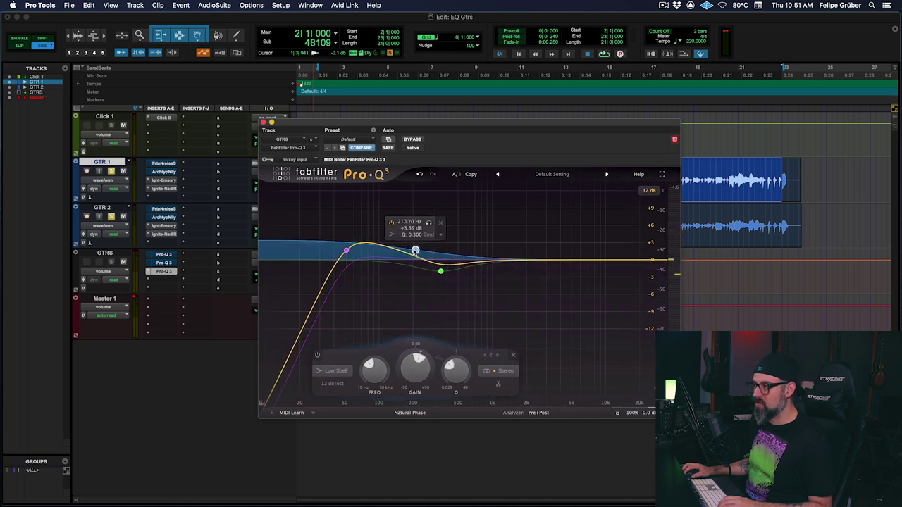
Step: Add a bell at about 148 Hz with 0 dB gain and a downward dynamic range of about 3 dB
key(space)
click(396, 251)
key(space)
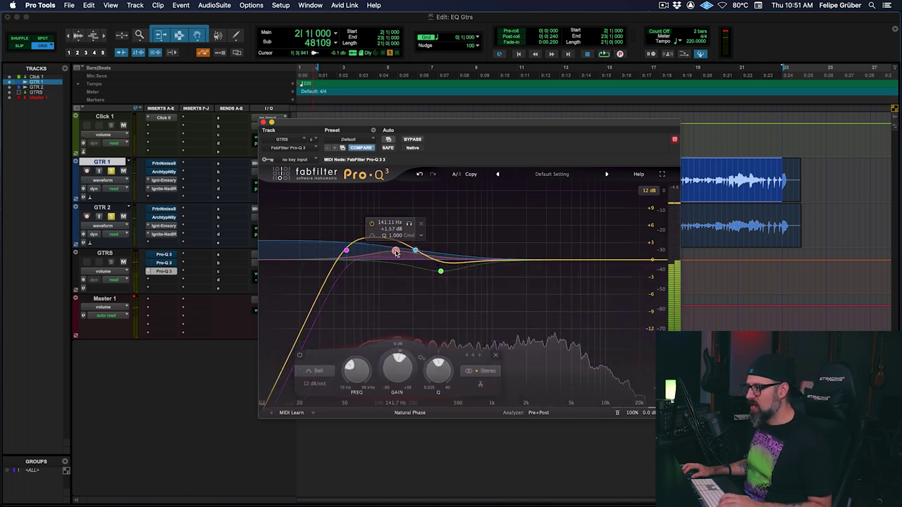
drag(396, 251, 398, 265)
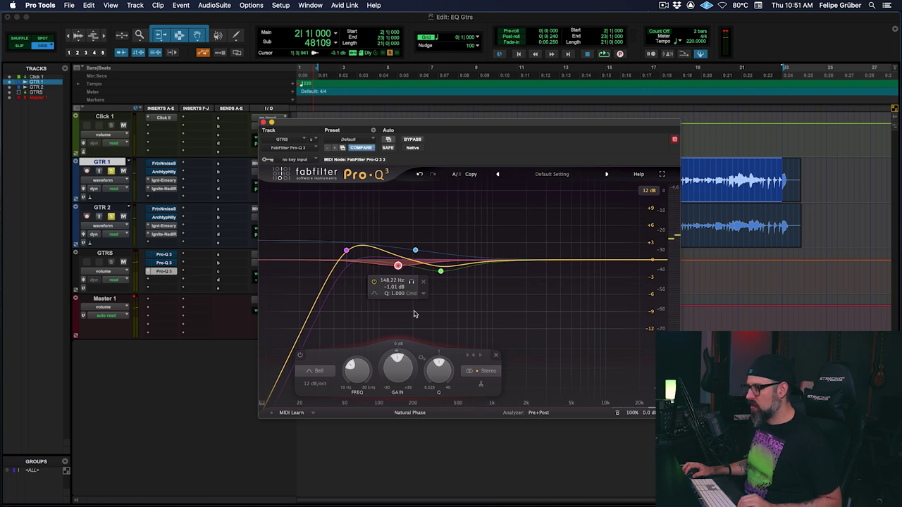
mouse_move(394, 351)
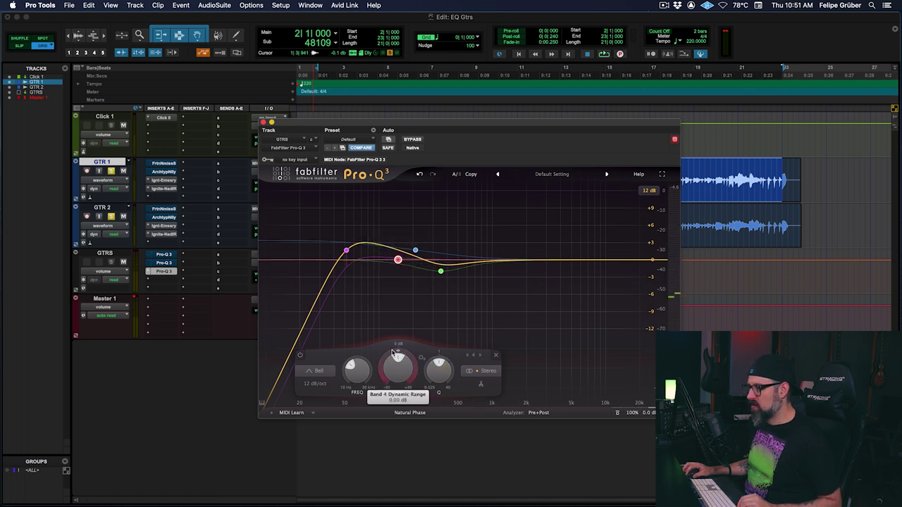
drag(386, 358, 384, 368)
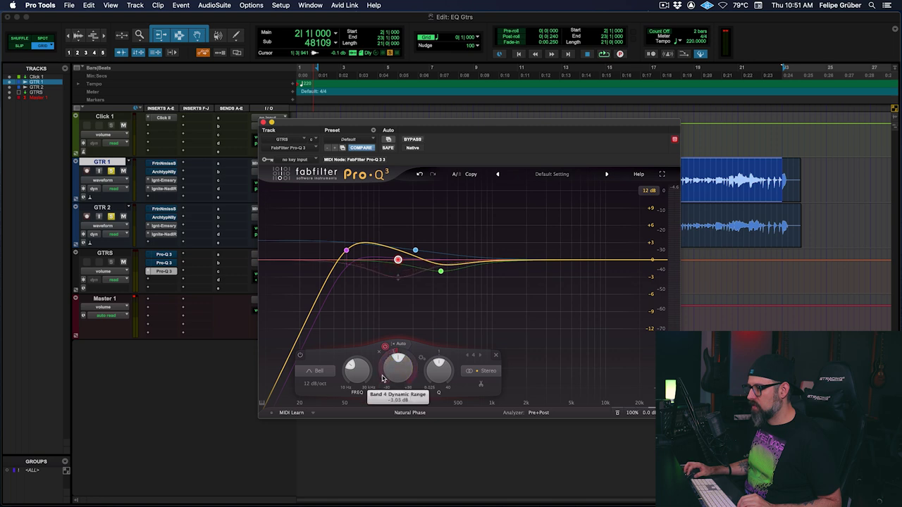
Step: During playback, refine the low cut to about 50 Hz with Q 1.11 and add a 12 dB/oct high cut near 10.8 kHz
key(space)
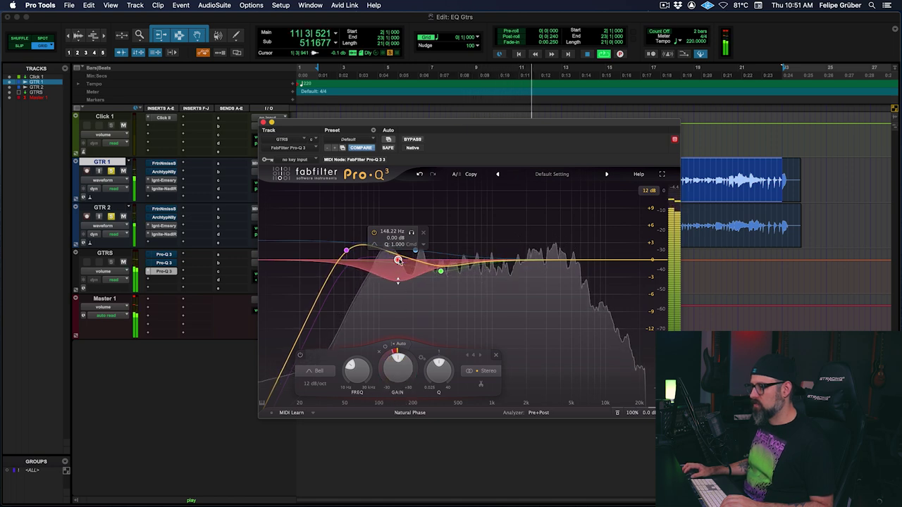
drag(346, 252, 344, 259)
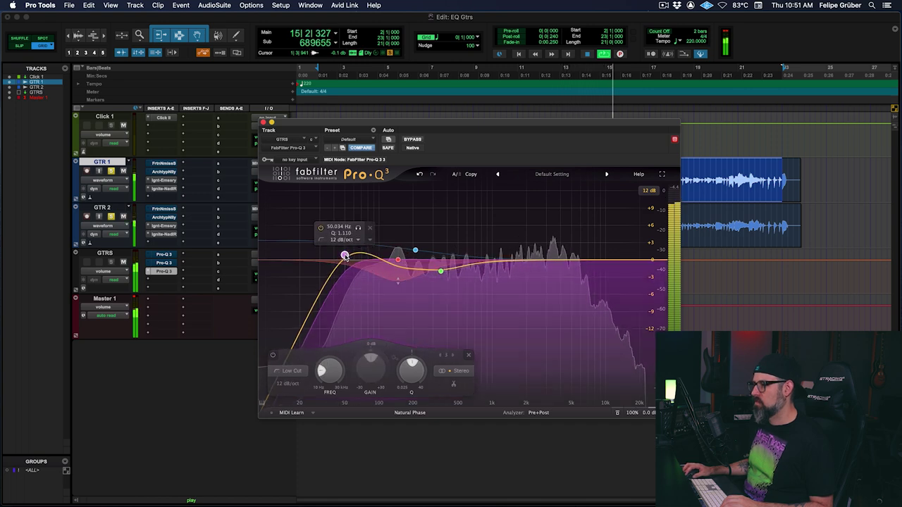
click(415, 252)
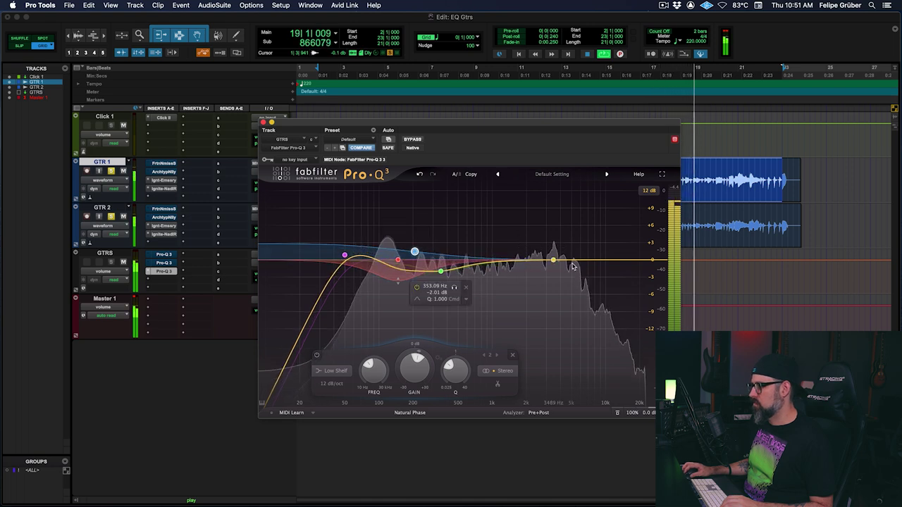
click(609, 256)
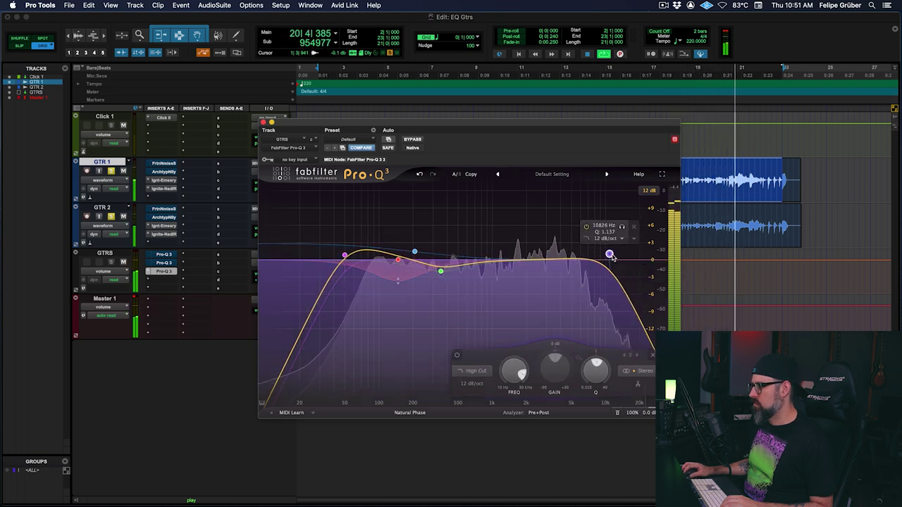
Step: Add a bell with a 48 dB/oct slope in the mids, sweep it, and settle on a cut of about 0.9 dB near 642 Hz
mouse_move(462, 259)
mouse_down()
mouse_move(486, 246)
mouse_move(463, 254)
mouse_up()
right_click(464, 254)
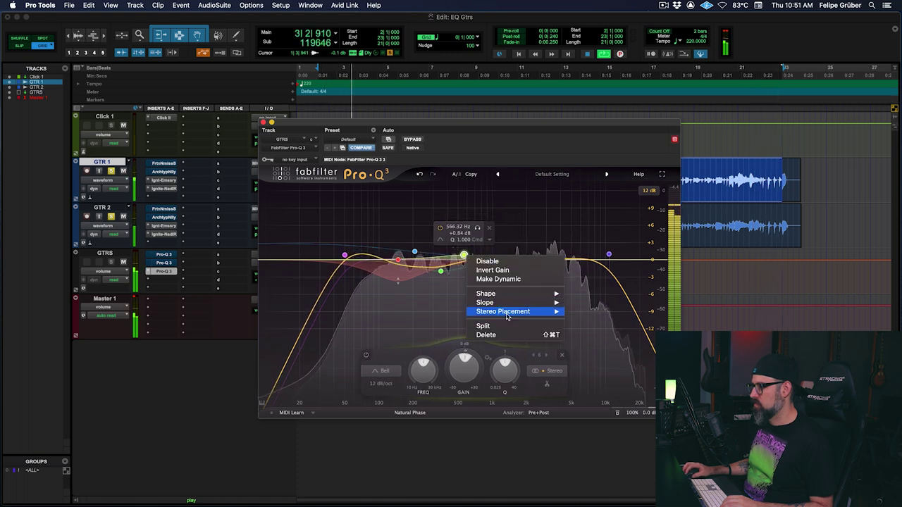
mouse_move(542, 303)
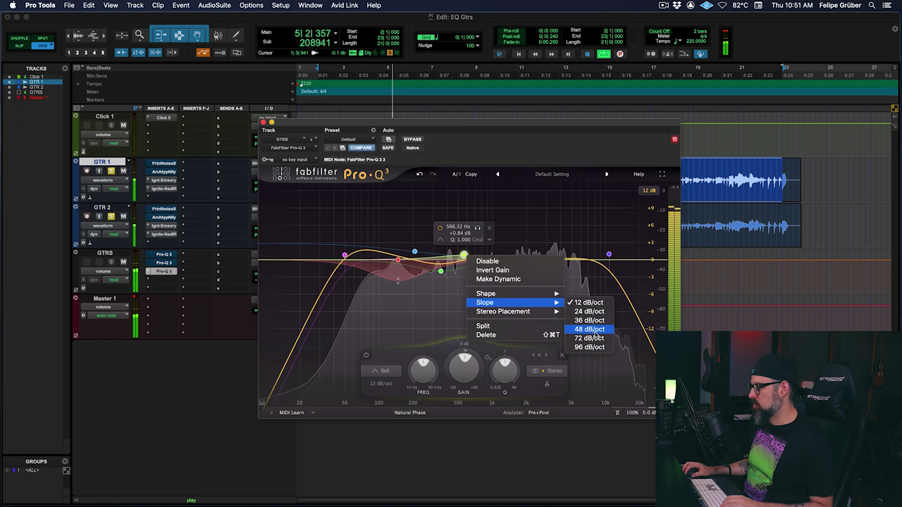
click(589, 329)
mouse_move(466, 258)
mouse_down()
mouse_move(445, 258)
mouse_move(508, 247)
mouse_move(484, 257)
mouse_up()
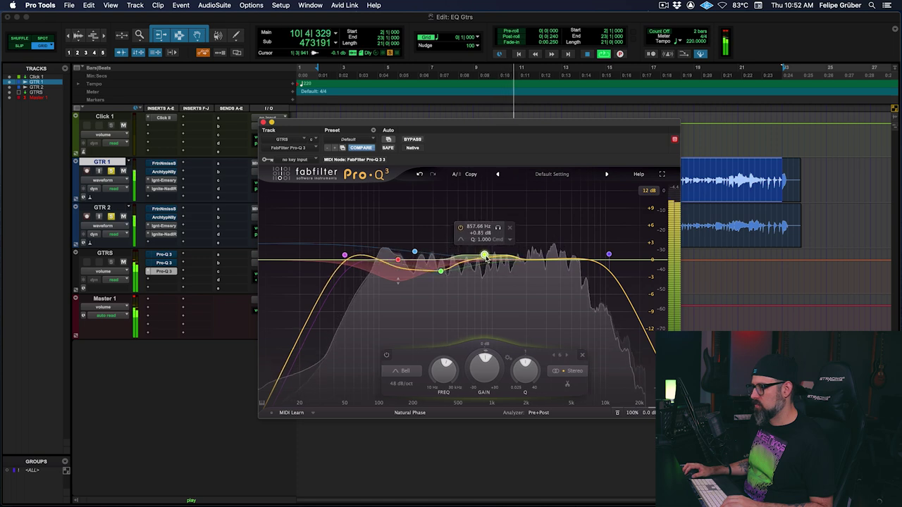
right_click(484, 256)
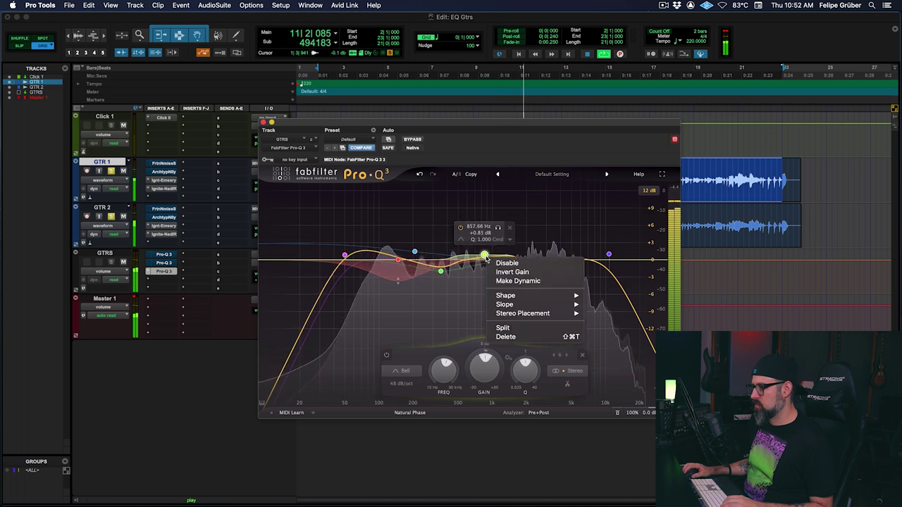
click(479, 228)
drag(497, 227, 470, 265)
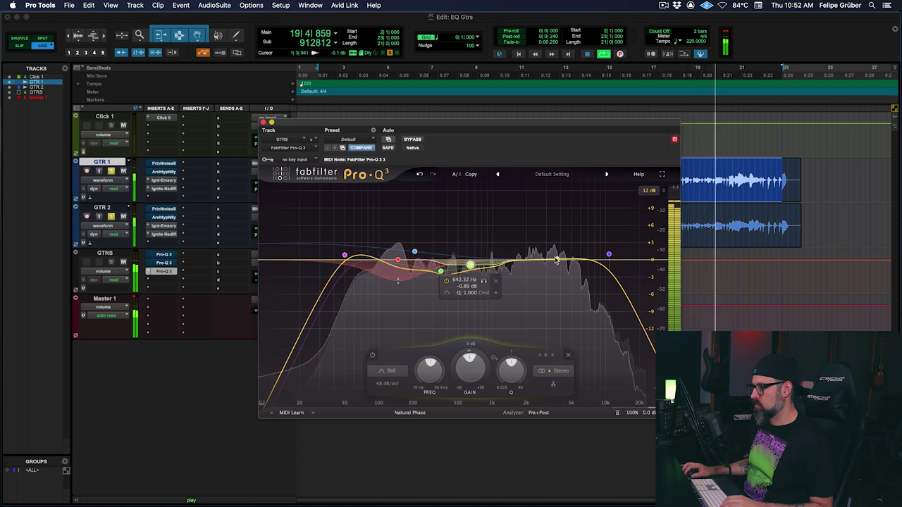
Step: Add a narrow upper-mid bell boosted about 2.4 dB and set its frequency to 3500 Hz
drag(555, 261, 541, 246)
scroll(542, 246, up, 5)
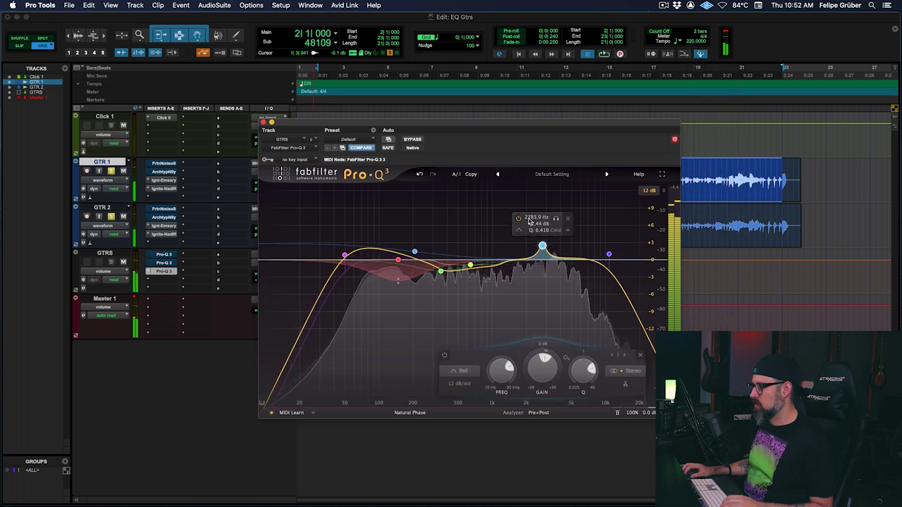
double_click(529, 218)
text(3500)
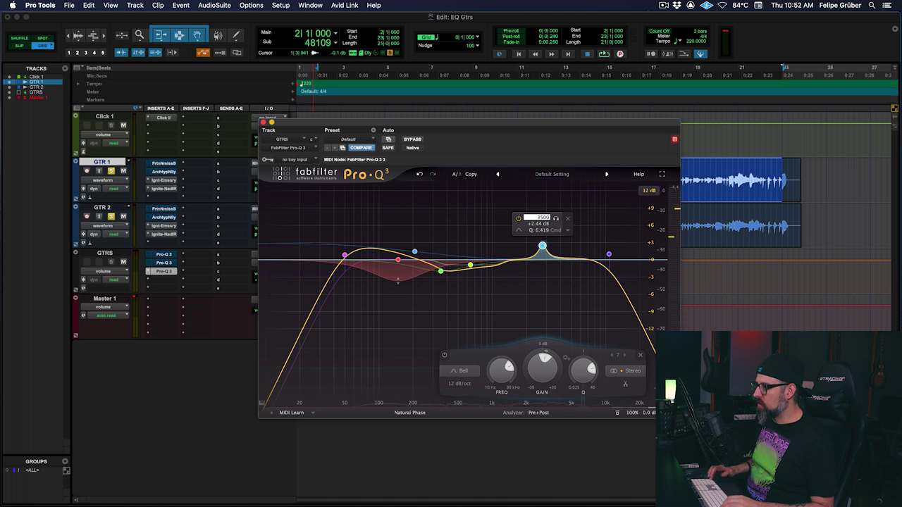
key(Return)
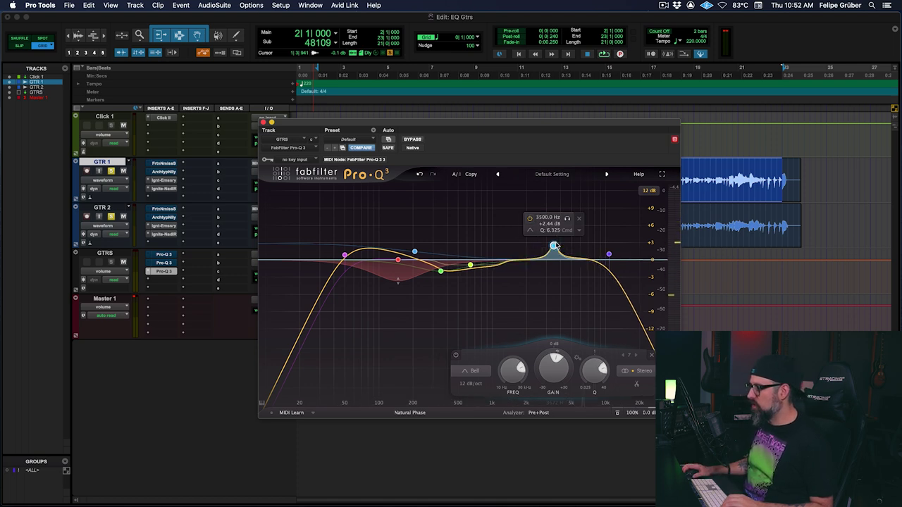
Step: Narrow the 3500 Hz bell to a Q of about 9.4 during playback and set its gain to -3 dB
key(space)
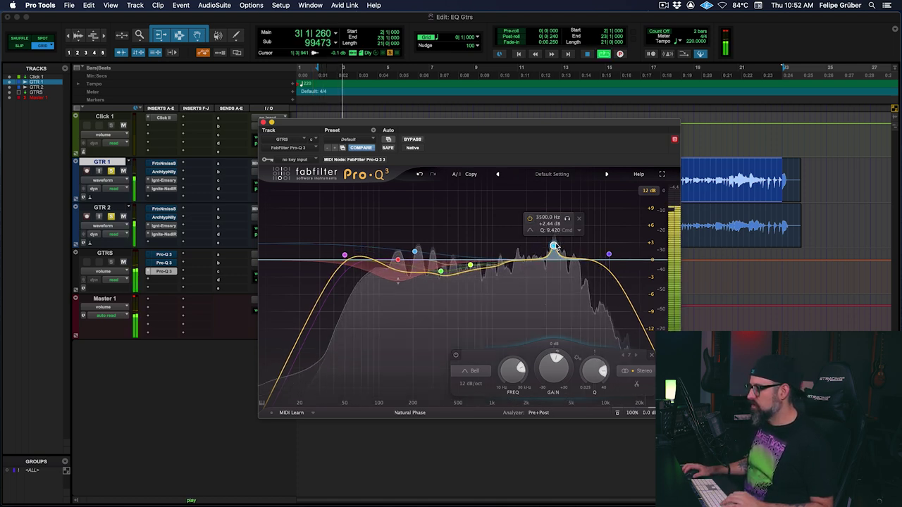
key(space)
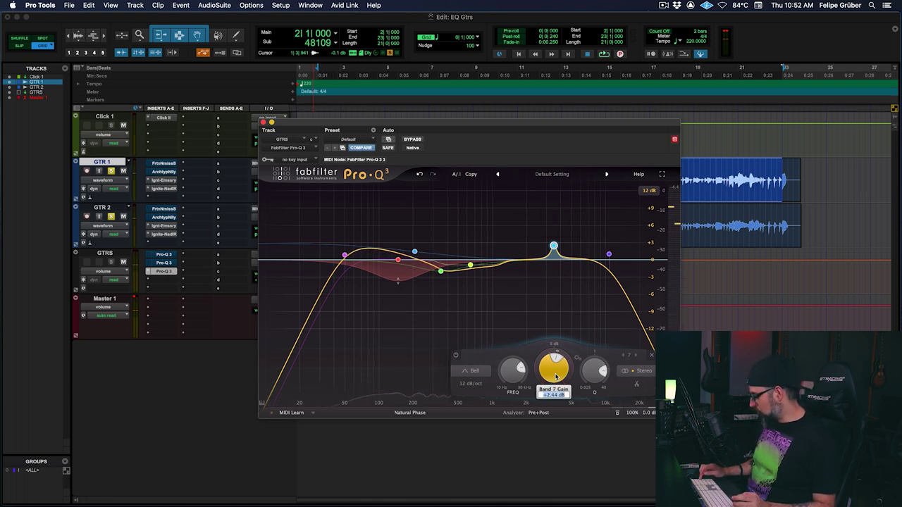
text(-3)
key(Return)
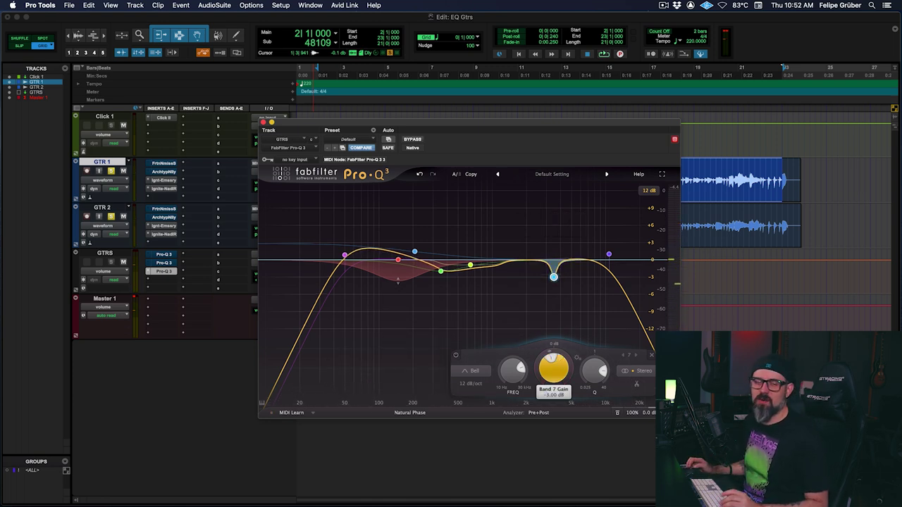
Step: Audition the 3500 Hz cut and ease its gain to about -1.85 dB
mouse_move(556, 281)
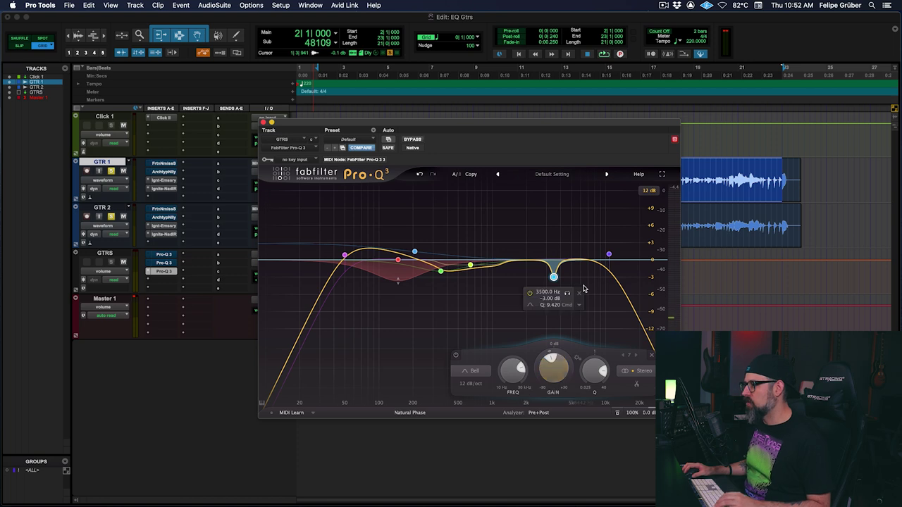
key(space)
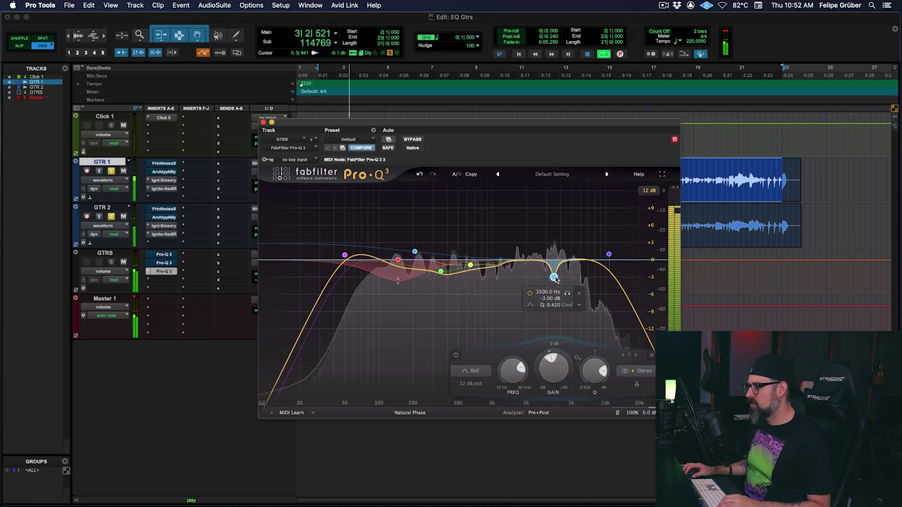
key(space)
scroll(557, 374, up, 3)
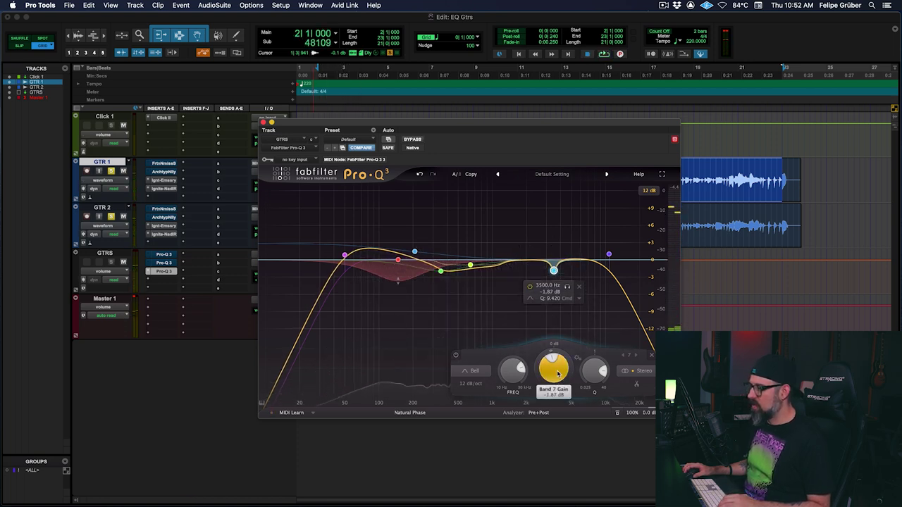
key(space)
scroll(553, 370, down, 1)
Step: Add another bell boosted about 2 dB just above the 3500 Hz notch, set it to 4200 Hz, and narrow its Q
mouse_move(546, 267)
drag(540, 261, 564, 249)
right_click(564, 250)
click(564, 249)
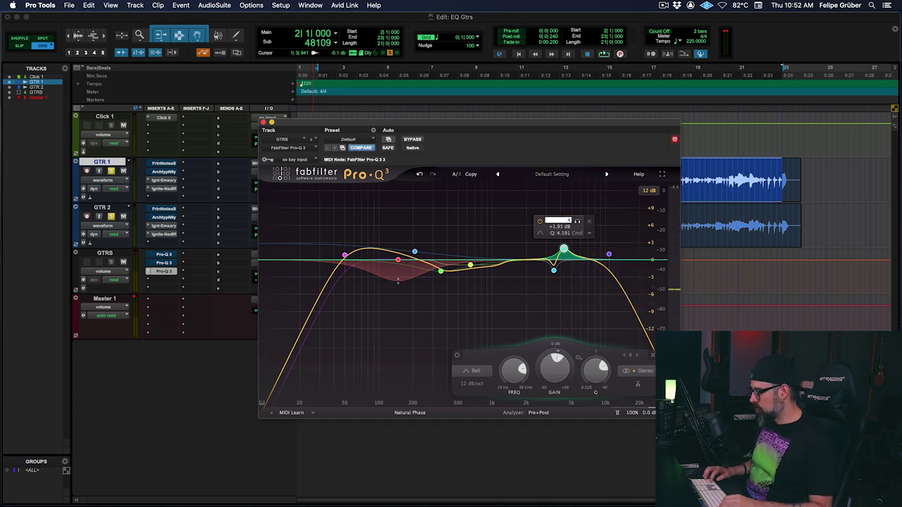
scroll(563, 250, up, 10)
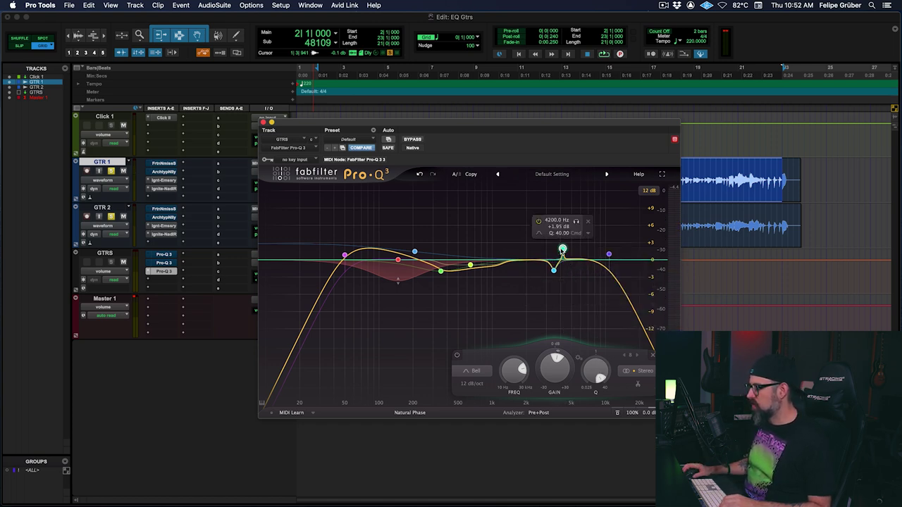
Step: Play the guitars and solo the 4200 Hz band briefly to hear its resonance
key(space)
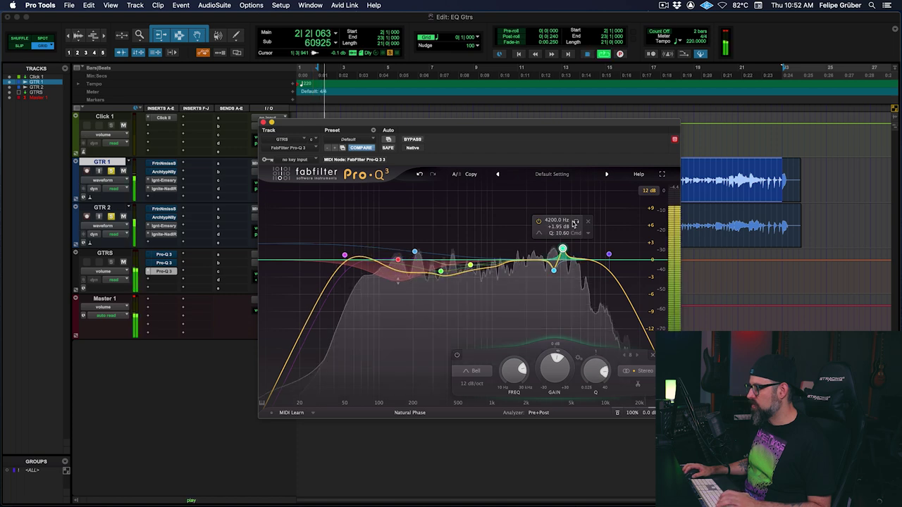
click(576, 221)
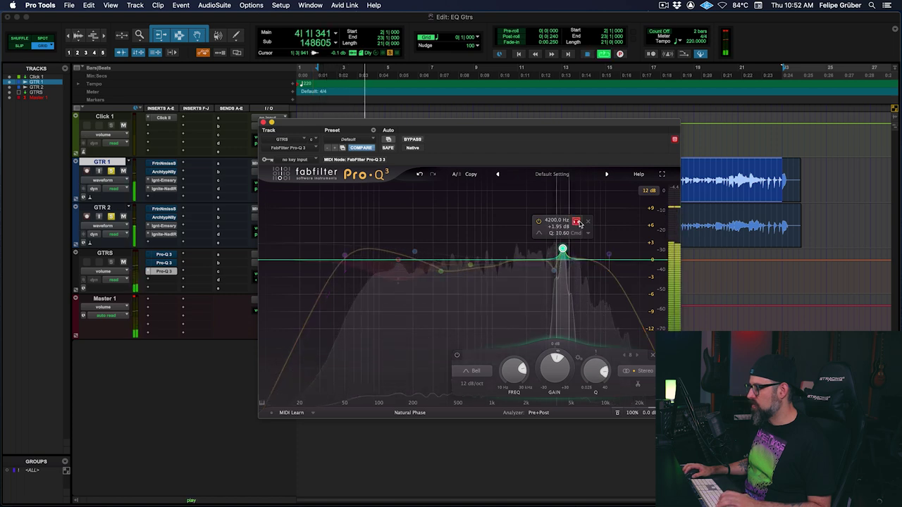
click(576, 222)
key(space)
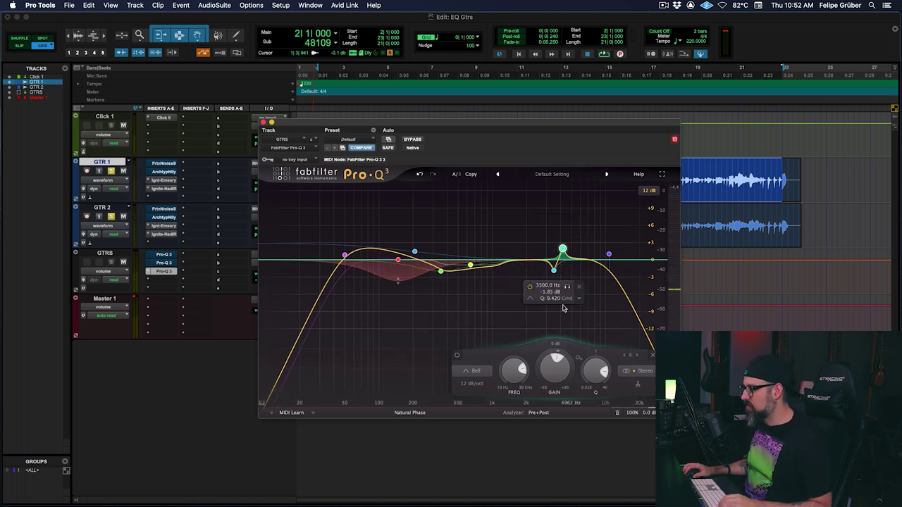
Step: Pull the 4200 Hz band down to a cut of about -1.8 dB and listen to the guitars briefly
scroll(555, 360, down, 6)
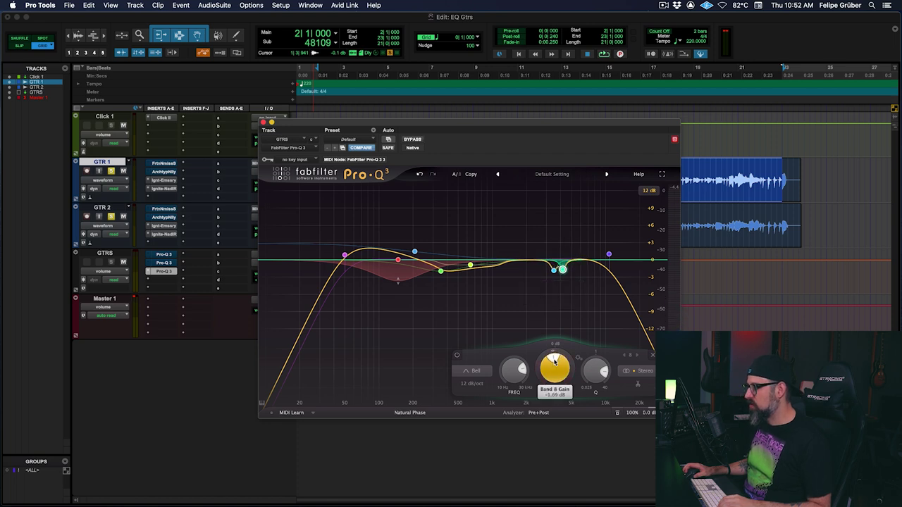
key(space)
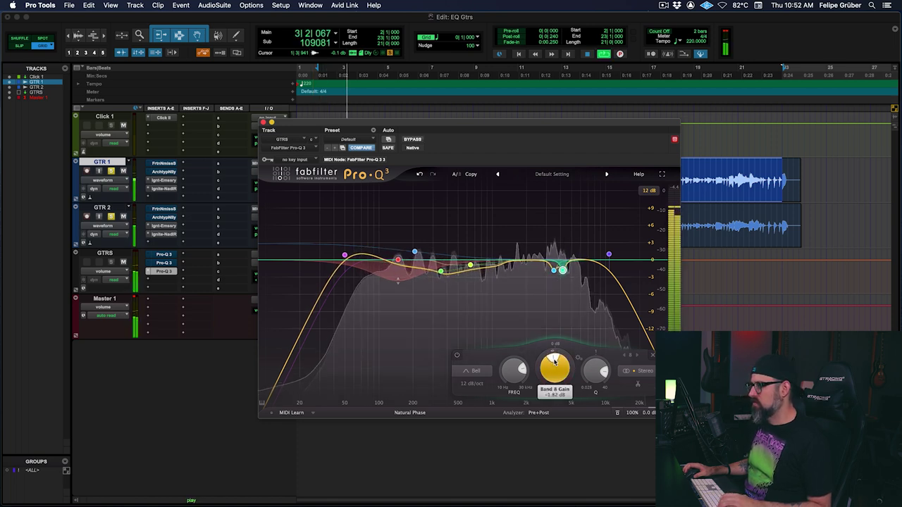
key(space)
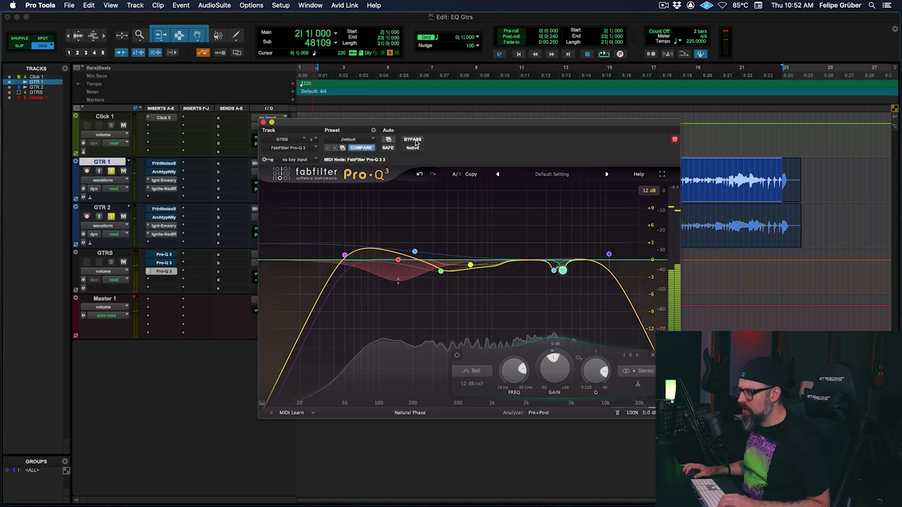
Step: Play the guitars while bypassing and re-enabling the third Pro-Q 3 to compare the tone with and without it
key(space)
click(415, 141)
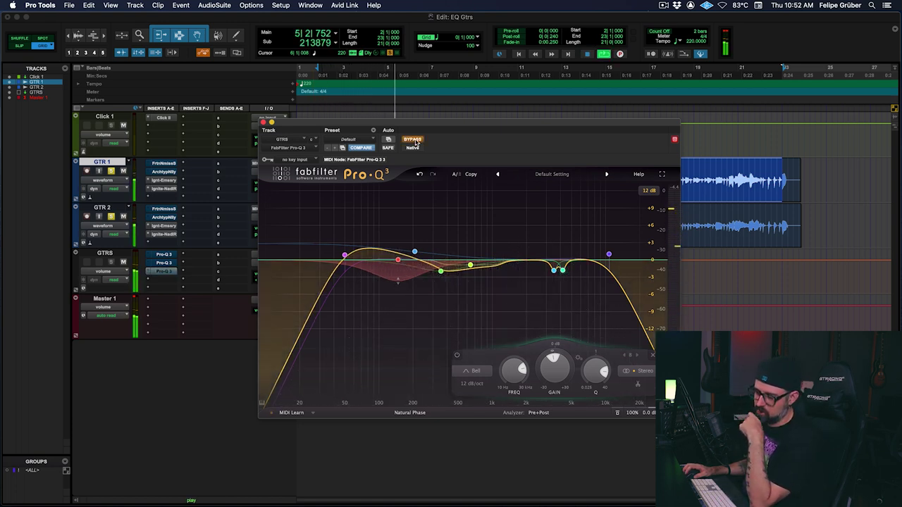
click(415, 140)
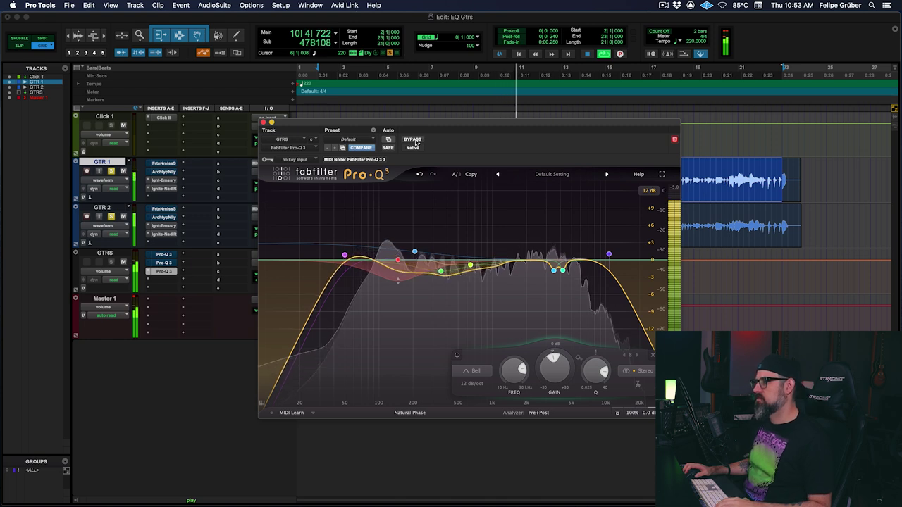
key(space)
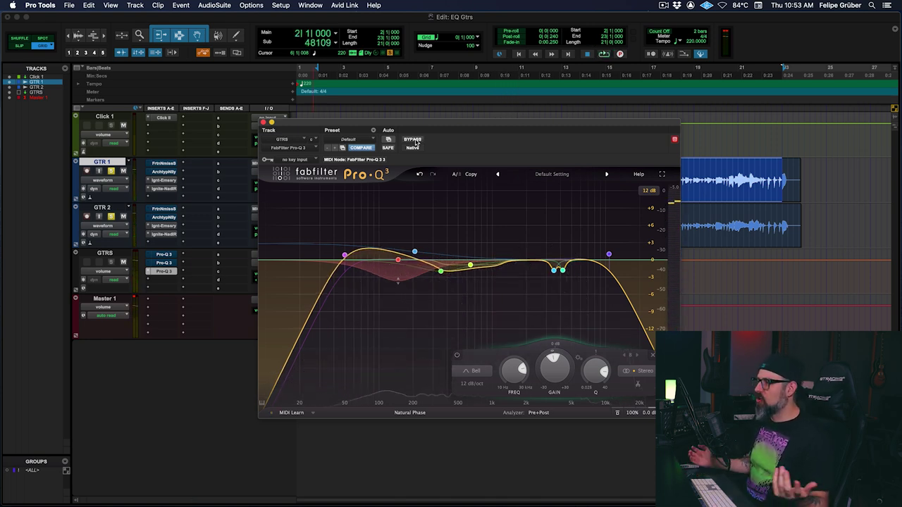
Step: Review the first two Pro-Q 3 EQs on the GTRS bus and leave only the first one active
click(562, 270)
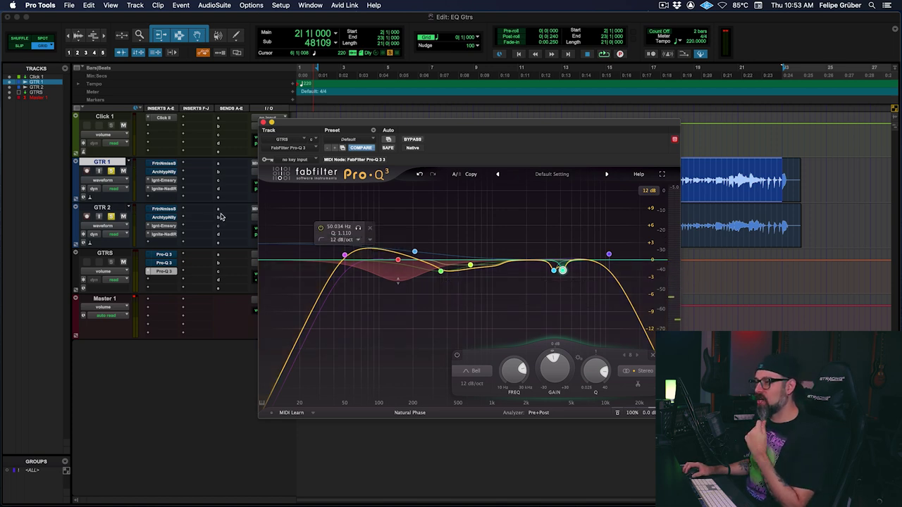
click(163, 263)
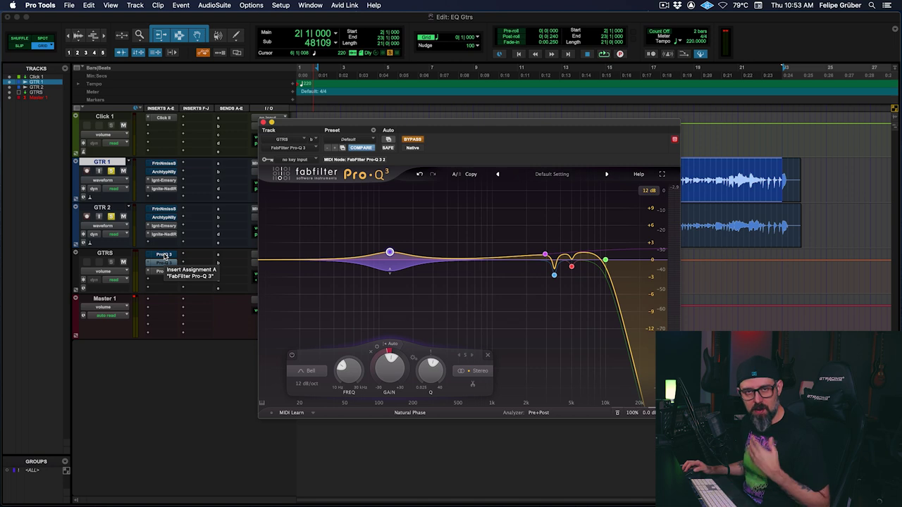
click(164, 256)
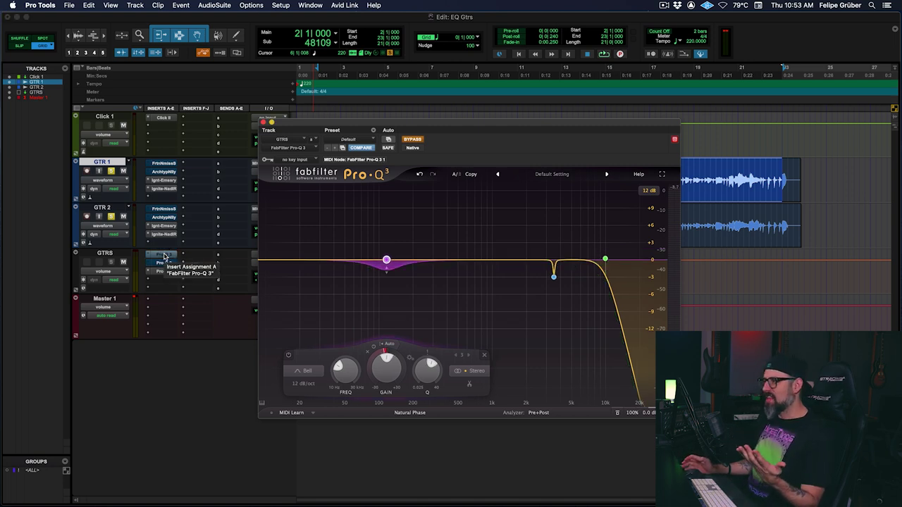
click(160, 263)
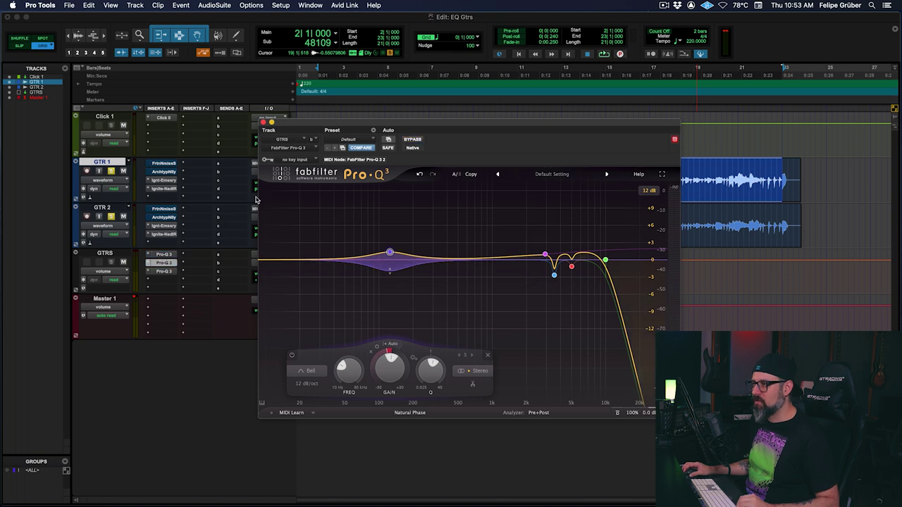
click(263, 122)
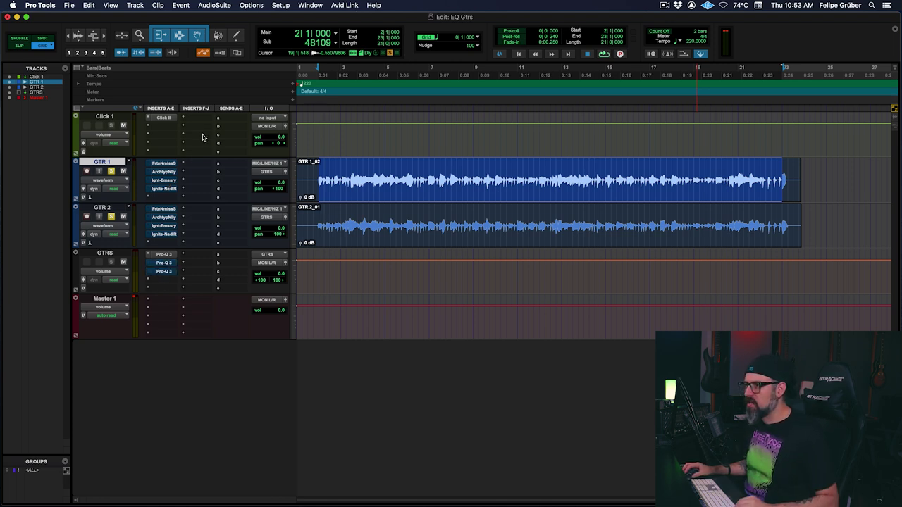
Step: Switch GTR 1 and GTR 2 to Fortin Nameless Suite and play them through the first Pro-Q 3
click(164, 163)
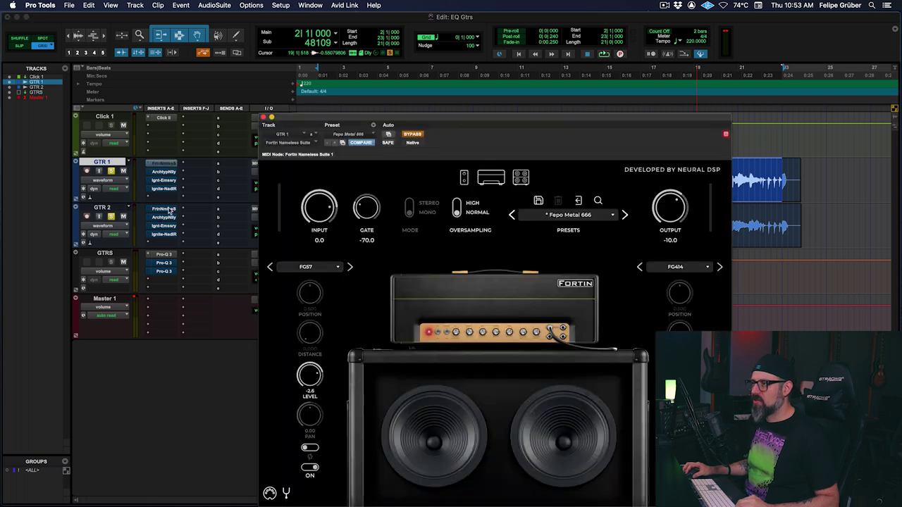
click(167, 167)
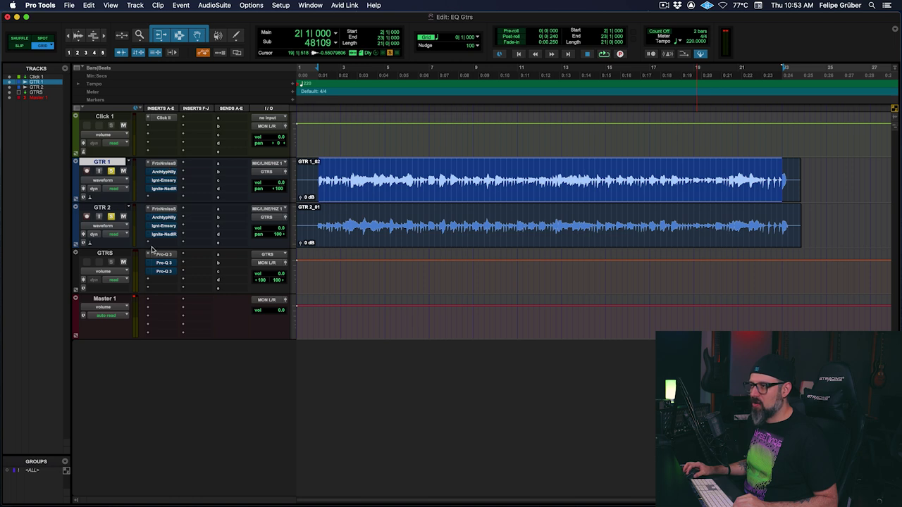
key(space)
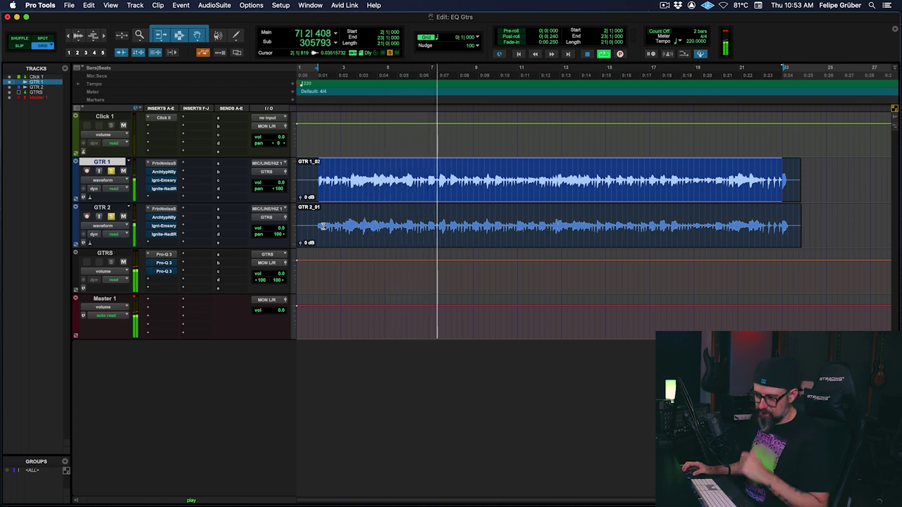
key(space)
Step: Lower the high cut in the first GTRS Pro-Q 3 to about 8 kHz during playback and close the EQ
click(163, 253)
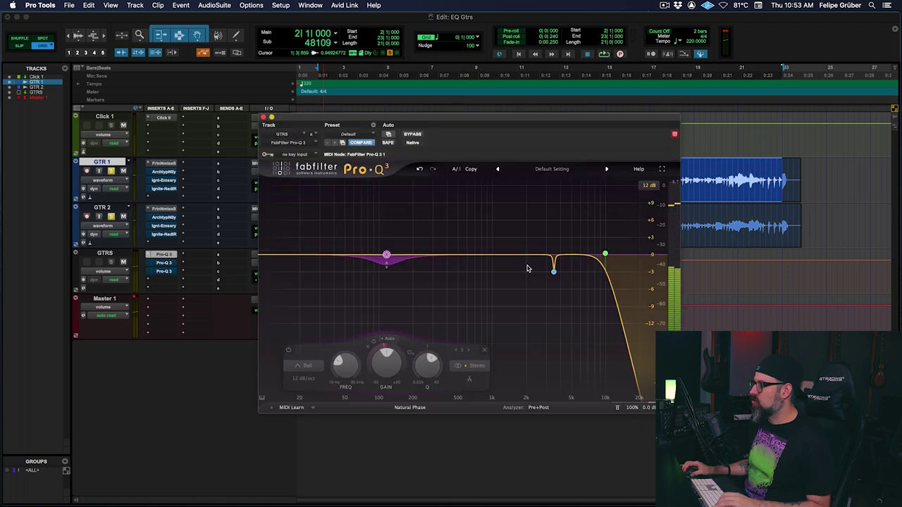
drag(605, 254, 594, 256)
key(space)
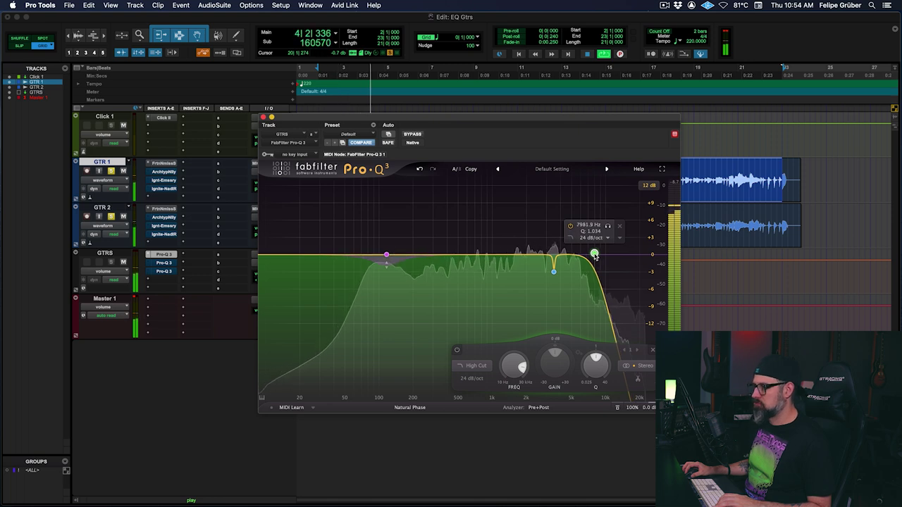
drag(596, 256, 595, 256)
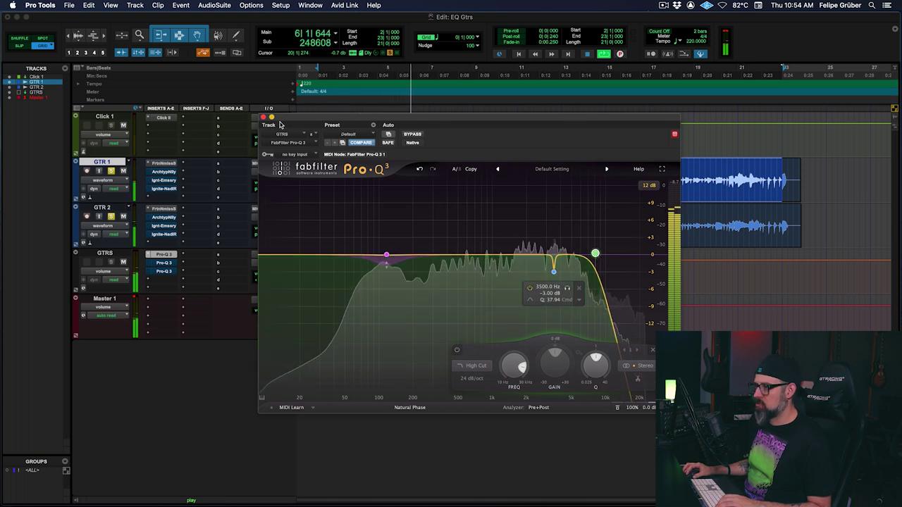
click(263, 118)
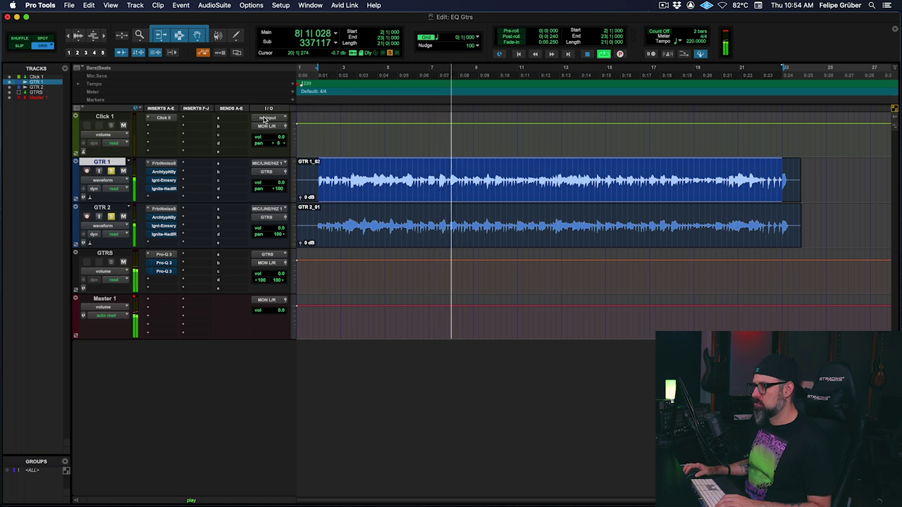
key(space)
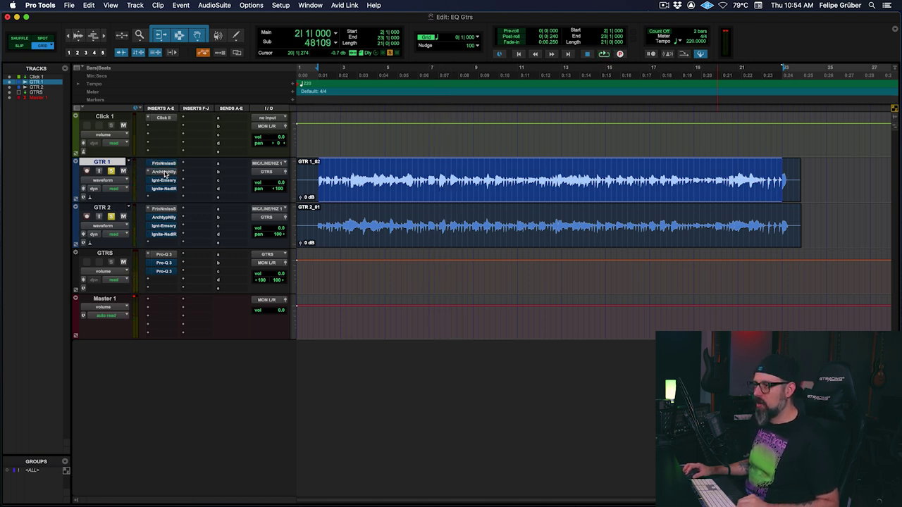
Step: Play both guitars through Archetype Nolly, with only the second Pro-Q 3 active on the GTRS bus
key(space)
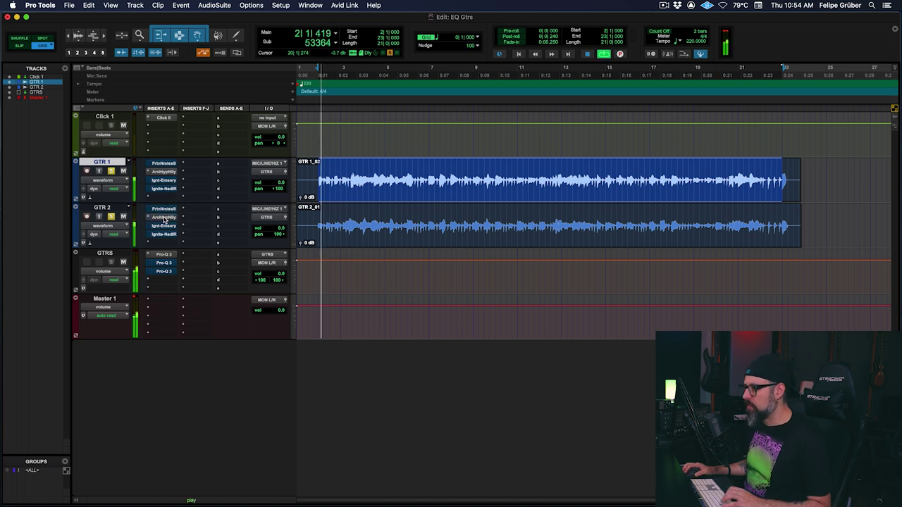
key(space)
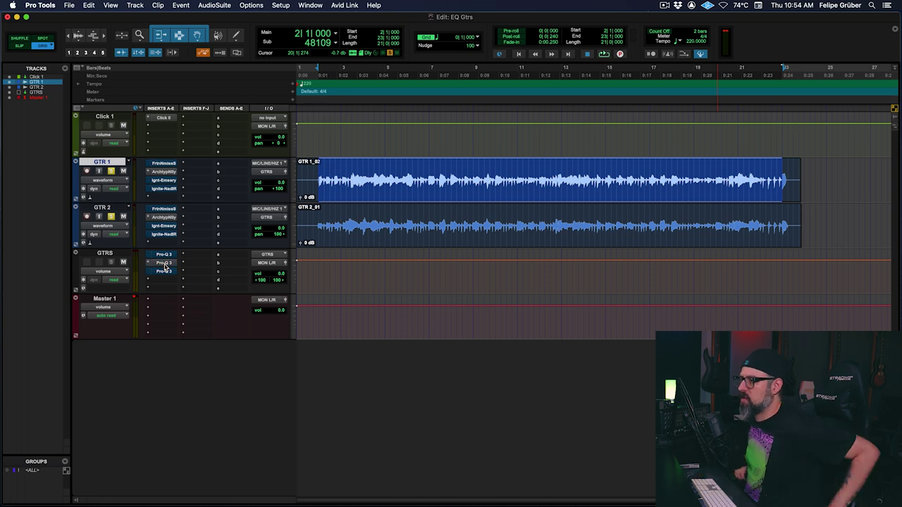
key(space)
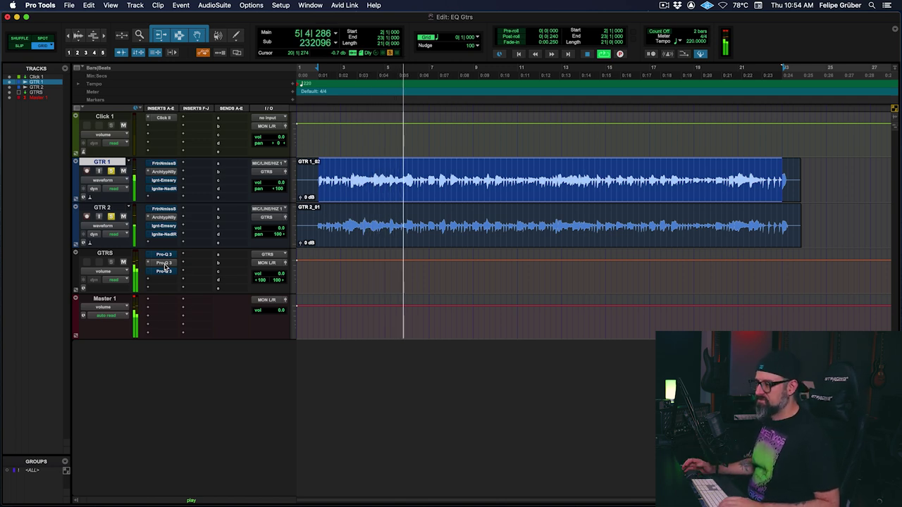
key(space)
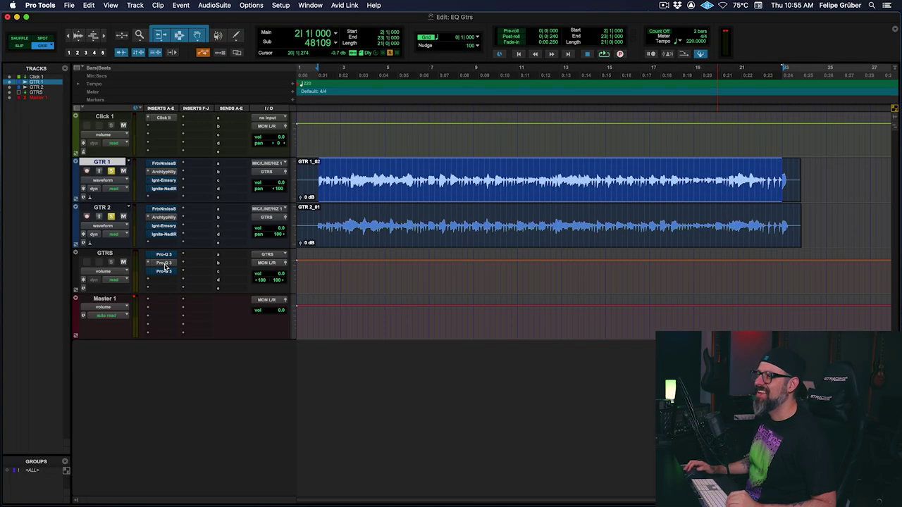
Step: Switch both guitars to Emissary and NadIR with only the third Pro-Q 3 active, and play them for comparison
key(space)
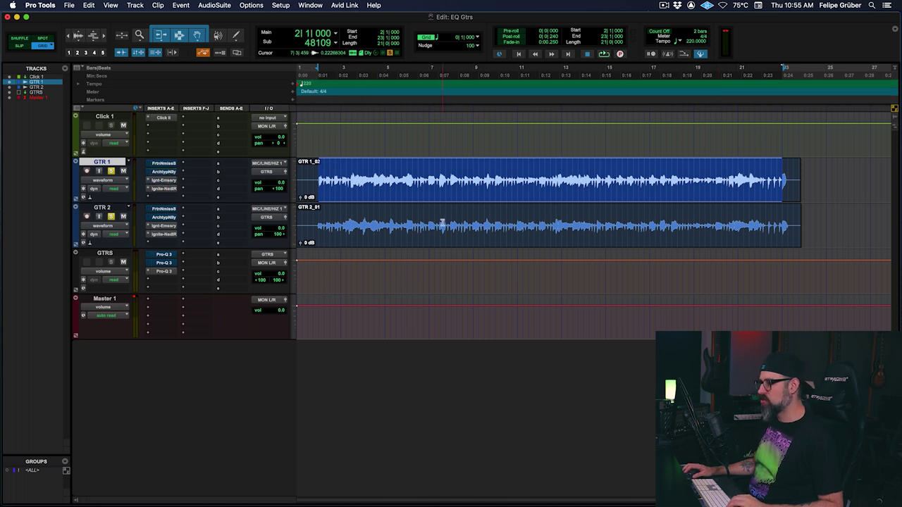
key(space)
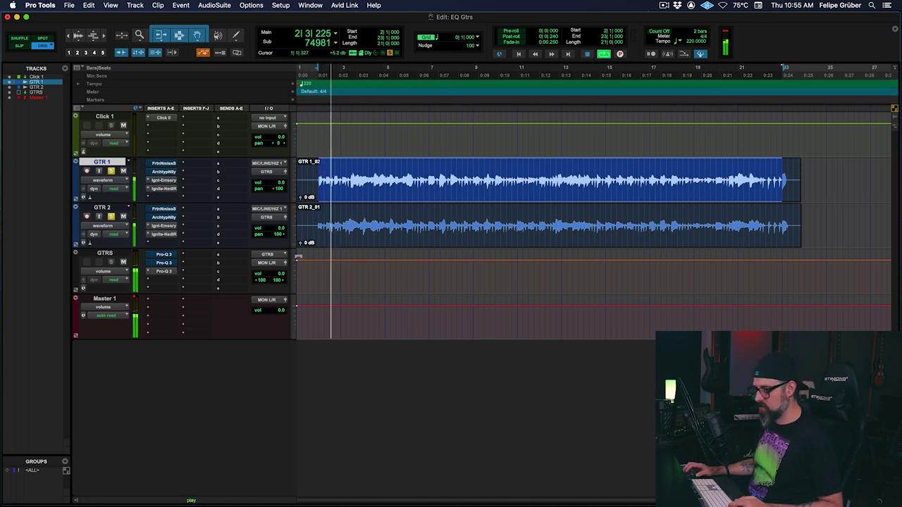
key(space)
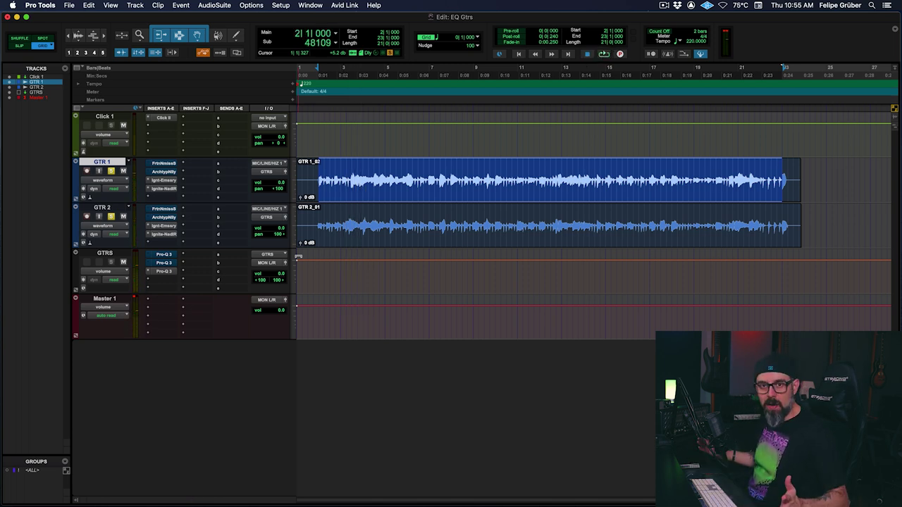
key(space)
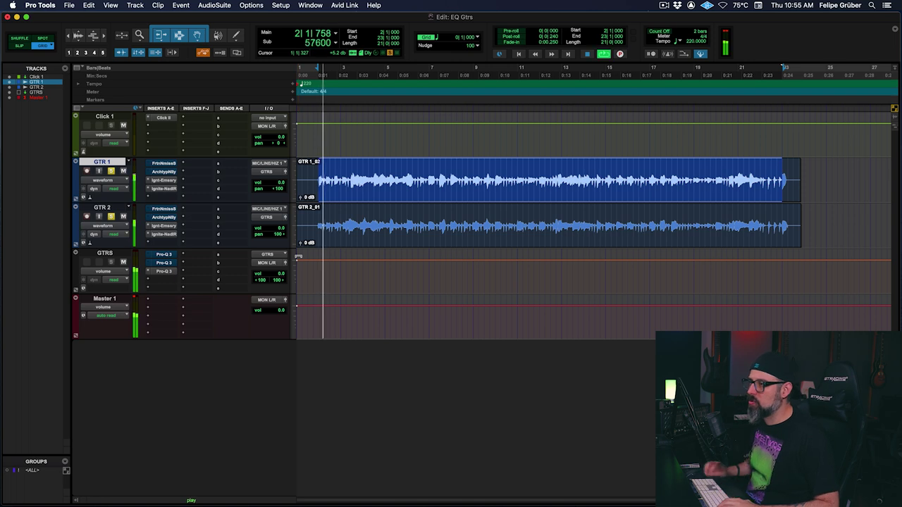
key(space)
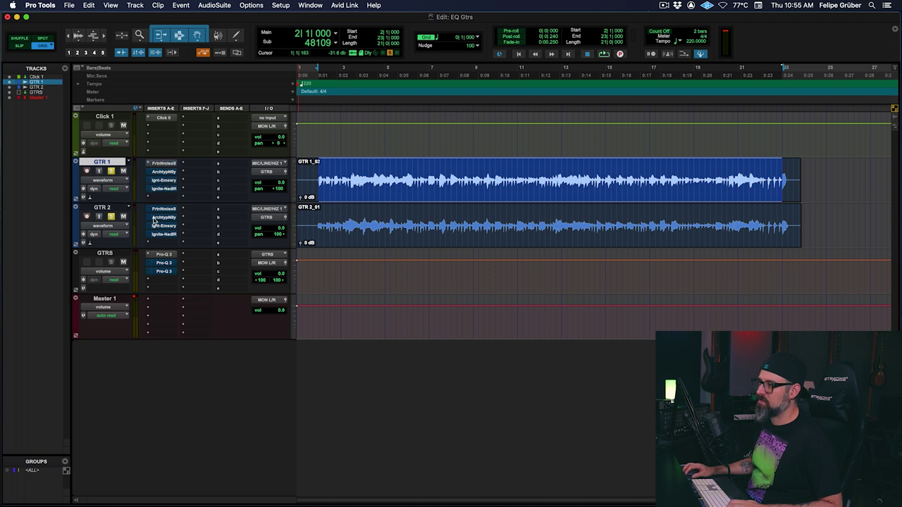
Step: Play both guitars through Fortin Nameless with the first Pro-Q 3, and select that EQ's 117 Hz bell
key(space)
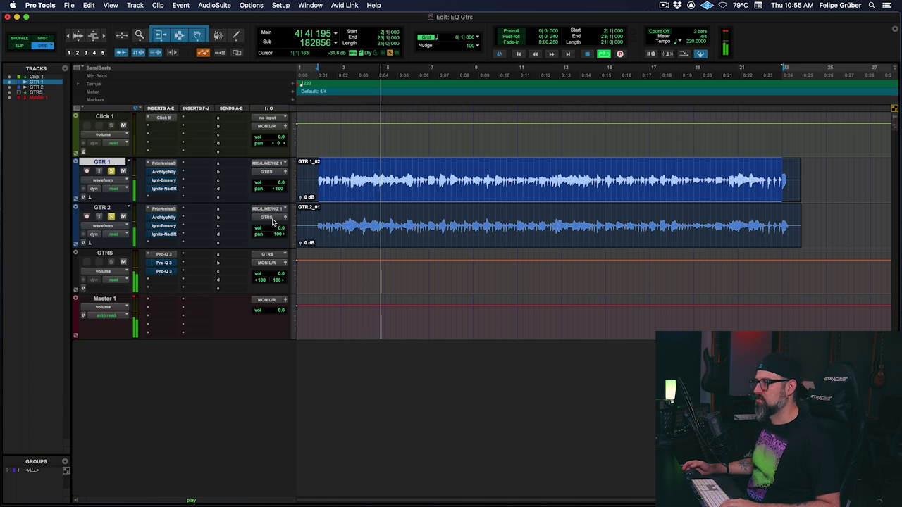
key(space)
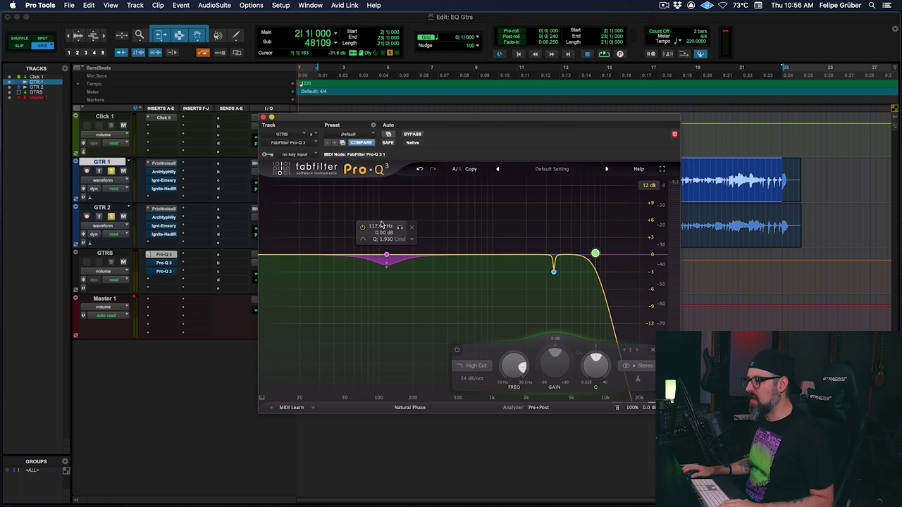
click(386, 255)
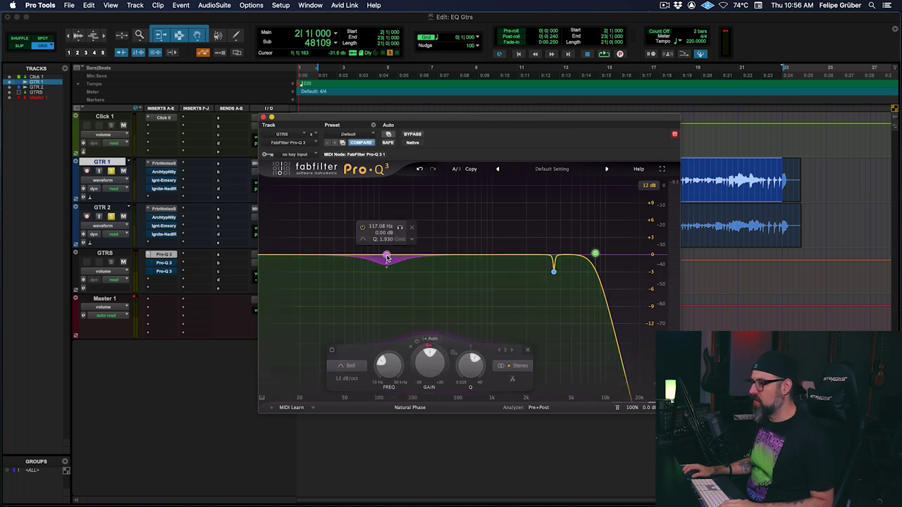